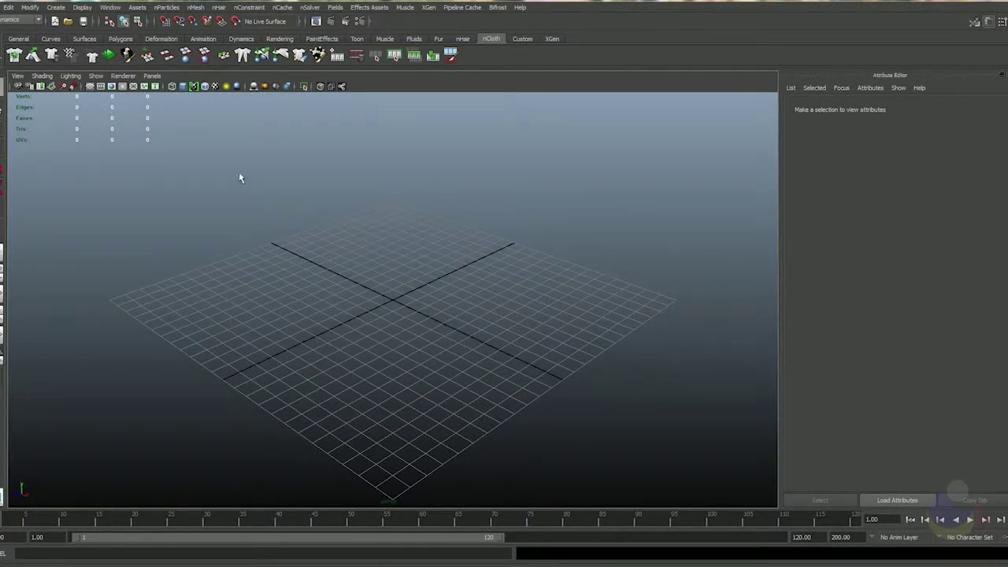
- Create a polygon plane at the grid origin and set its width and height to 27.5
{"action": "left_click", "coordinate": [119, 39]}
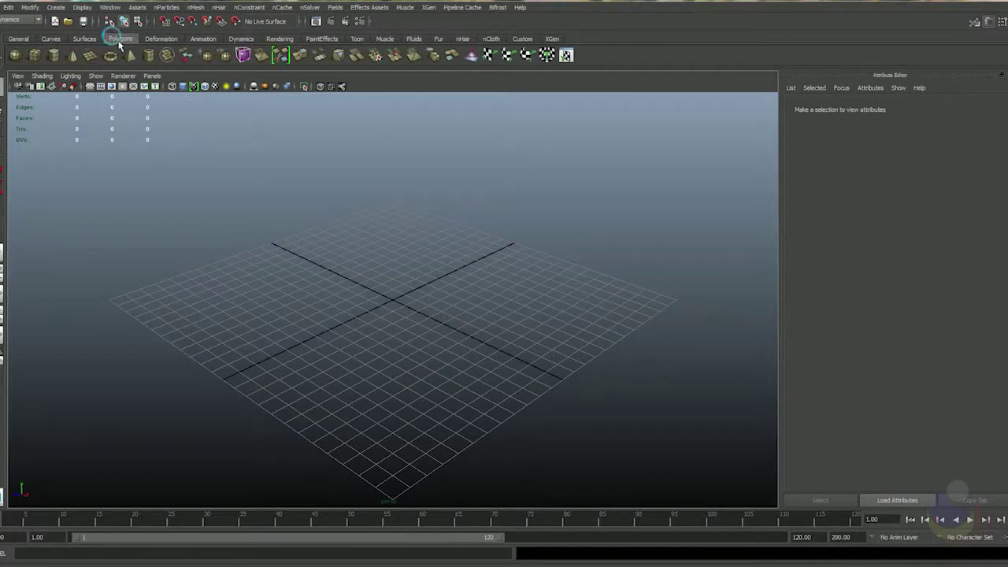
{"action": "left_click", "coordinate": [90, 55]}
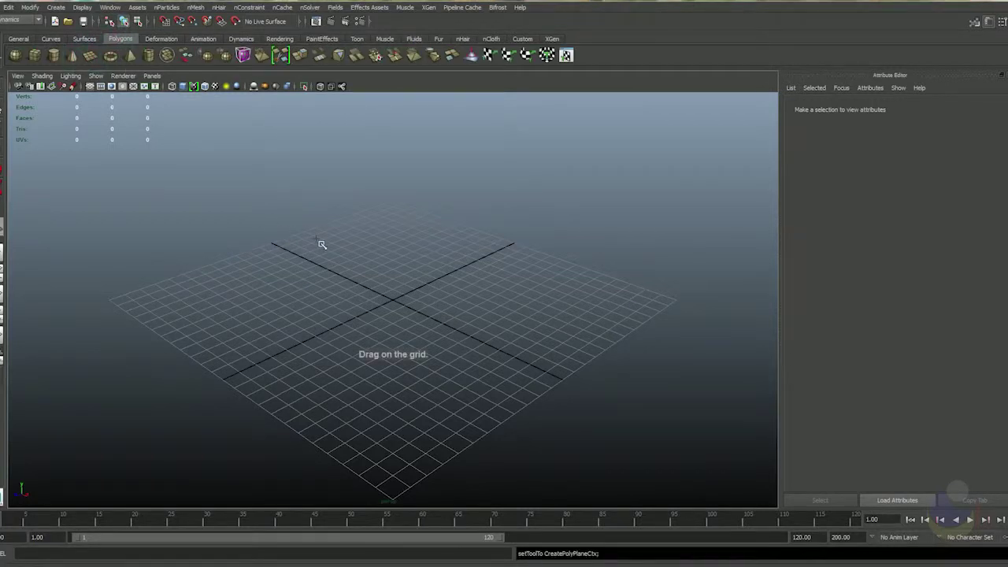
{"action": "left_click", "coordinate": [396, 295]}
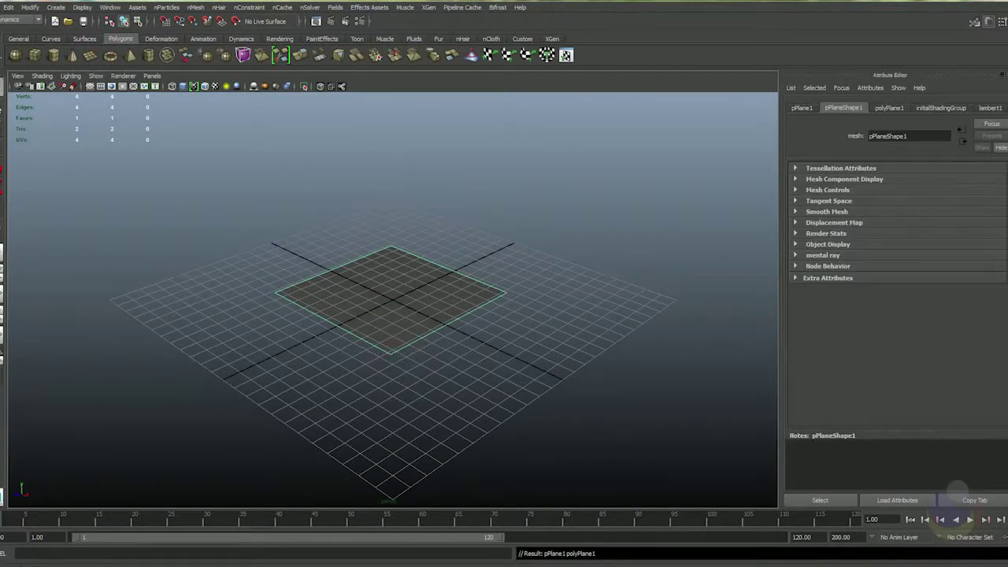
{"action": "key", "text": "ctrl+a"}
{"action": "left_click", "coordinate": [921, 232]}
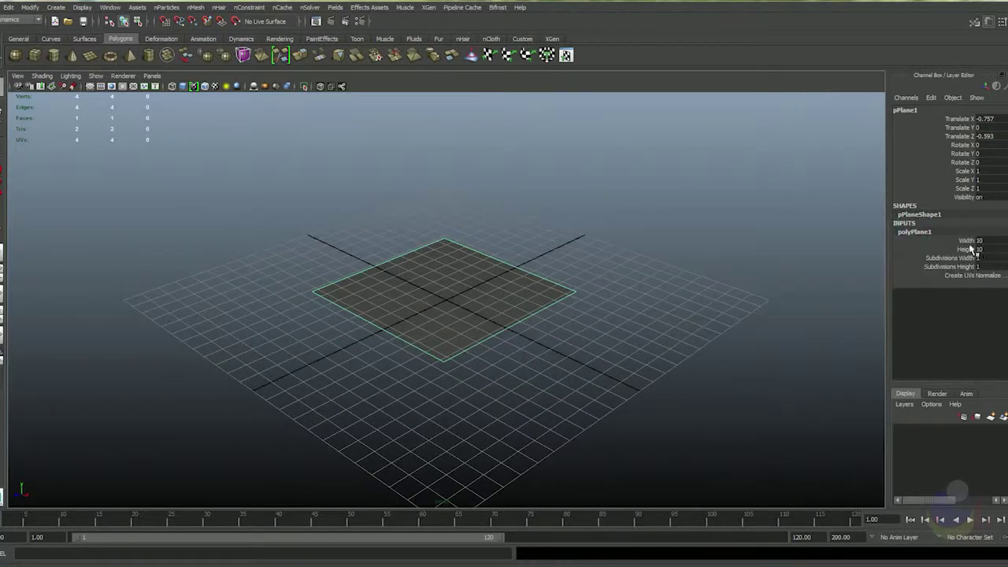
{"action": "left_click_drag", "start_coordinate": [970, 240], "coordinate": [973, 256]}
{"action": "middle_click_drag", "start_coordinate": [558, 332], "coordinate": [658, 289]}
- Raise the plane slightly above the grid
{"action": "key", "text": "w"}
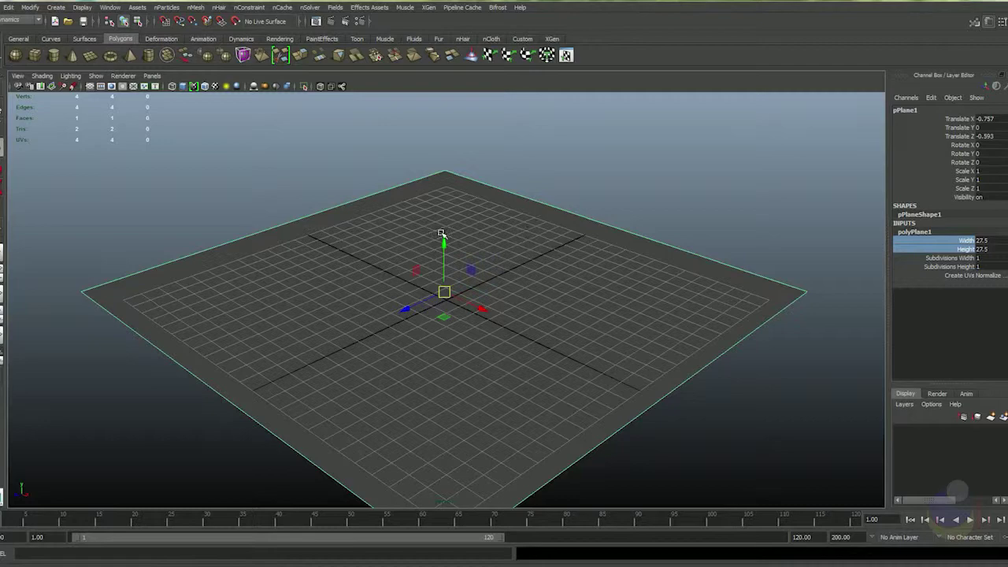
{"action": "left_click_drag", "start_coordinate": [443, 180], "coordinate": [447, 237]}
{"action": "left_click", "coordinate": [630, 224]}
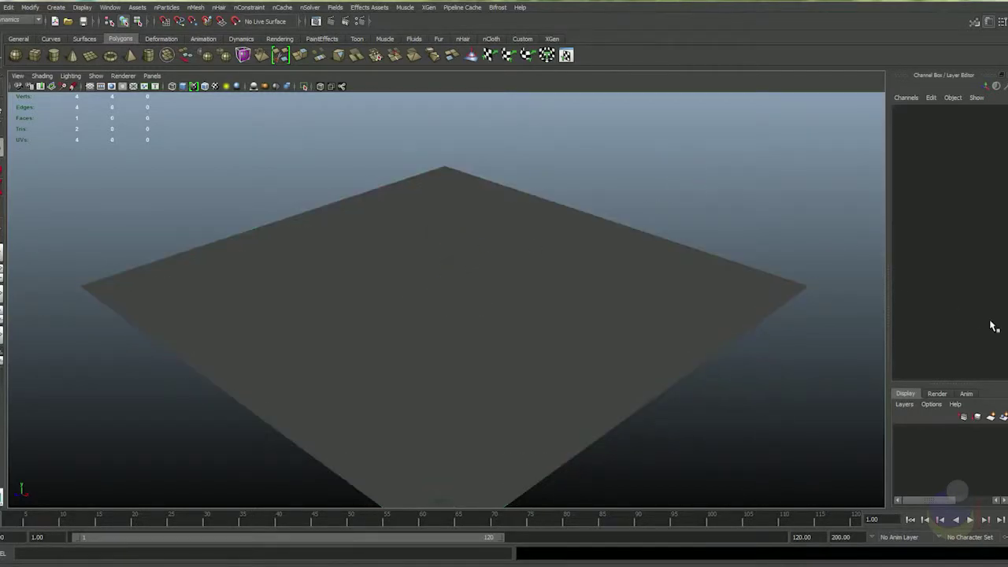
{"action": "left_click", "coordinate": [634, 265]}
- Set the plane's Subdivisions Width and Height to 25
{"action": "left_click", "coordinate": [937, 232]}
{"action": "left_click_drag", "start_coordinate": [951, 257], "coordinate": [958, 268]}
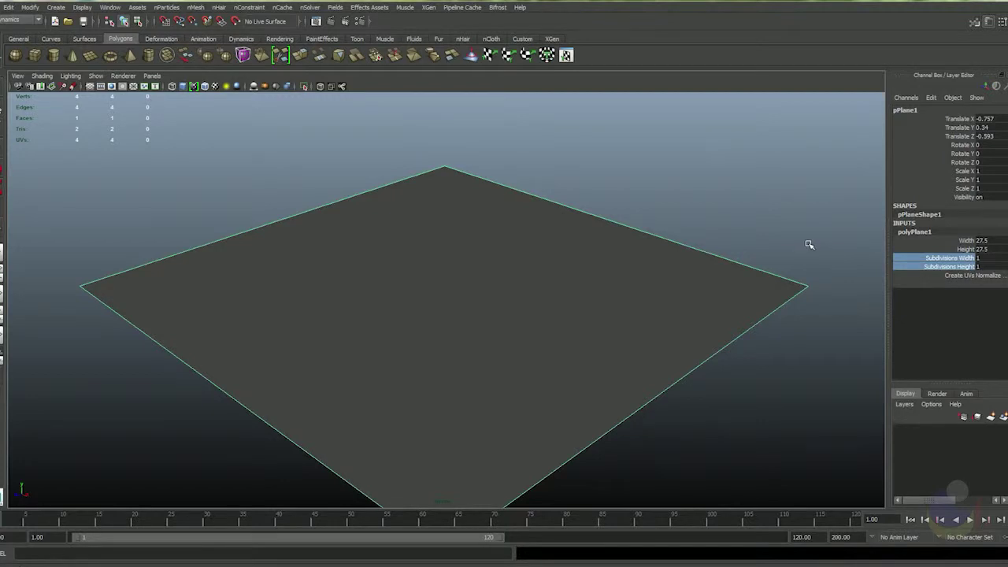
{"action": "left_click", "coordinate": [808, 244]}
{"action": "left_click", "coordinate": [693, 252]}
{"action": "left_click", "coordinate": [913, 231]}
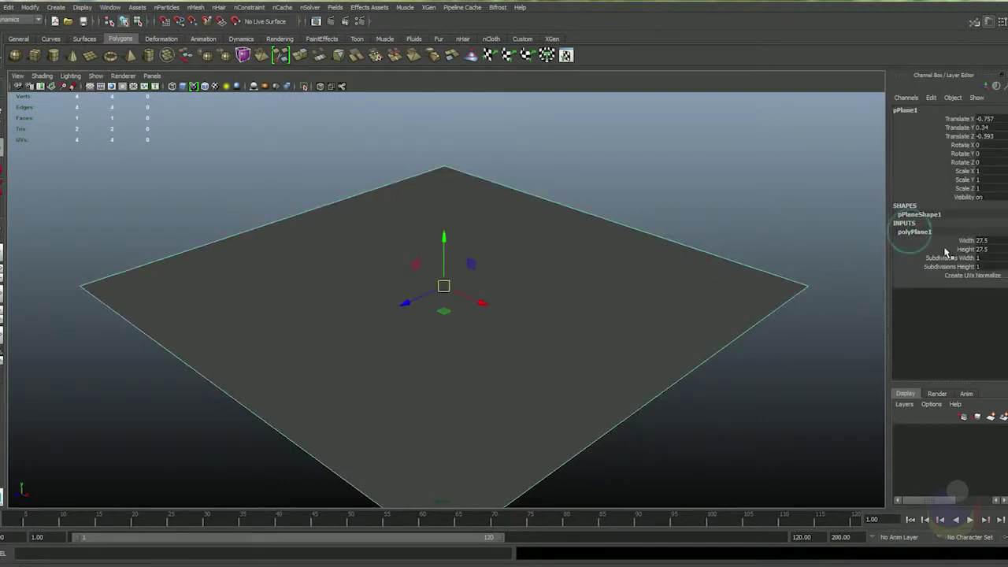
{"action": "left_click_drag", "start_coordinate": [947, 257], "coordinate": [951, 267]}
{"action": "middle_click_drag", "start_coordinate": [751, 229], "coordinate": [879, 226]}
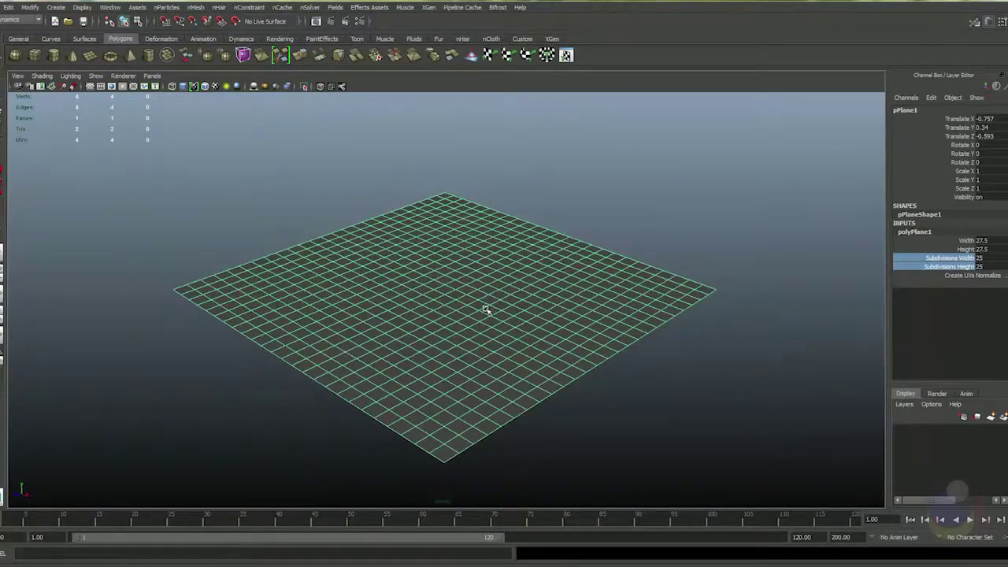
{"action": "left_click_drag", "start_coordinate": [483, 310], "coordinate": [484, 252], "text": "alt"}
{"action": "left_click", "coordinate": [563, 200]}
{"action": "left_click", "coordinate": [514, 238]}
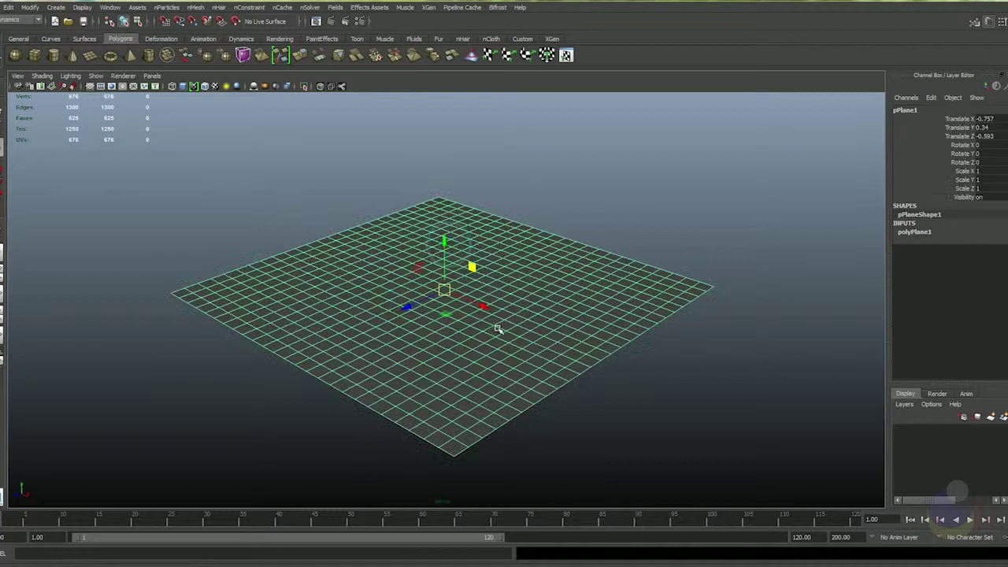
- Create a second plane, lift it above the first and scale it up to 1.692
{"action": "left_click", "coordinate": [133, 158]}
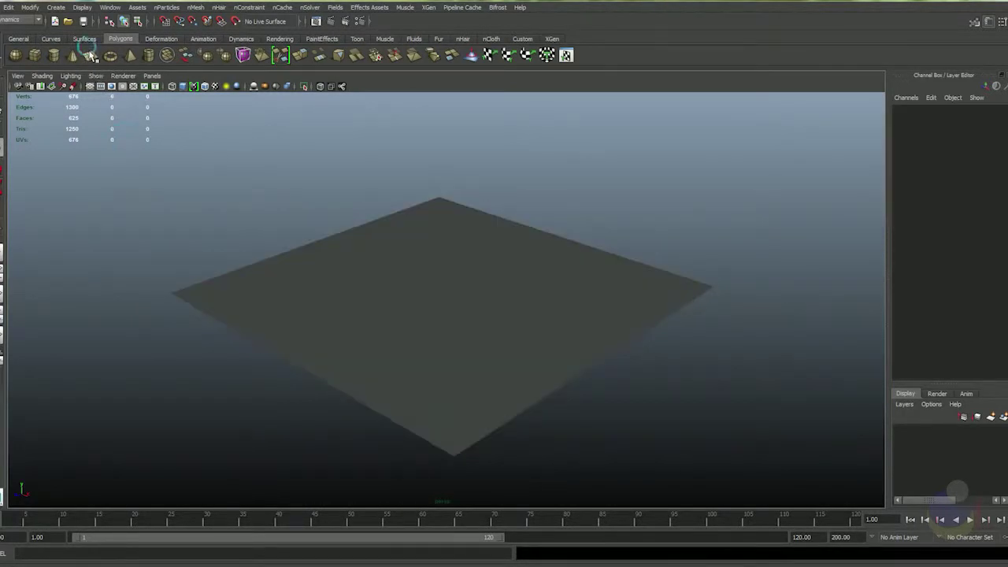
{"action": "left_click", "coordinate": [90, 55]}
{"action": "left_click", "coordinate": [451, 270]}
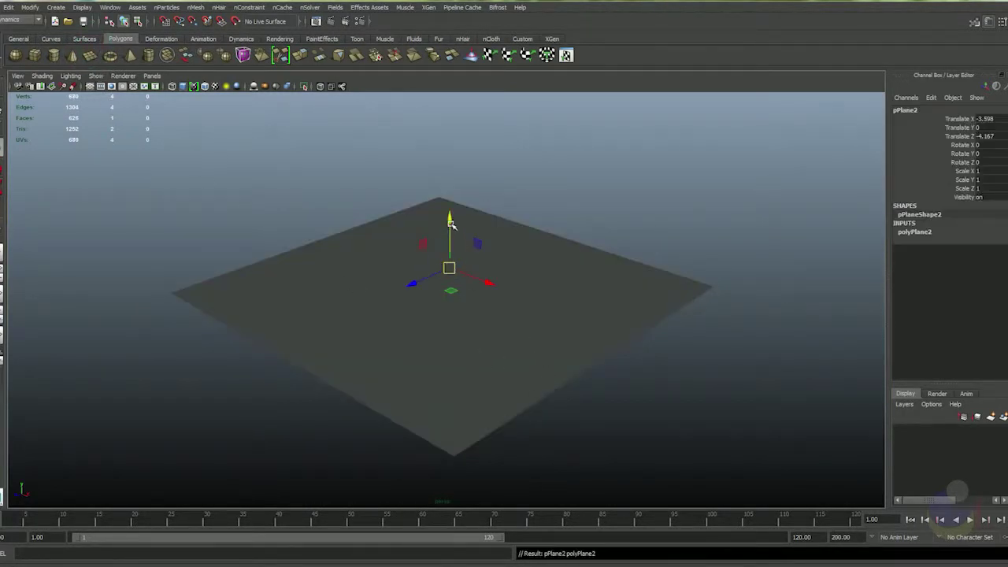
{"action": "left_click_drag", "start_coordinate": [452, 221], "coordinate": [460, 154]}
{"action": "key", "text": "r"}
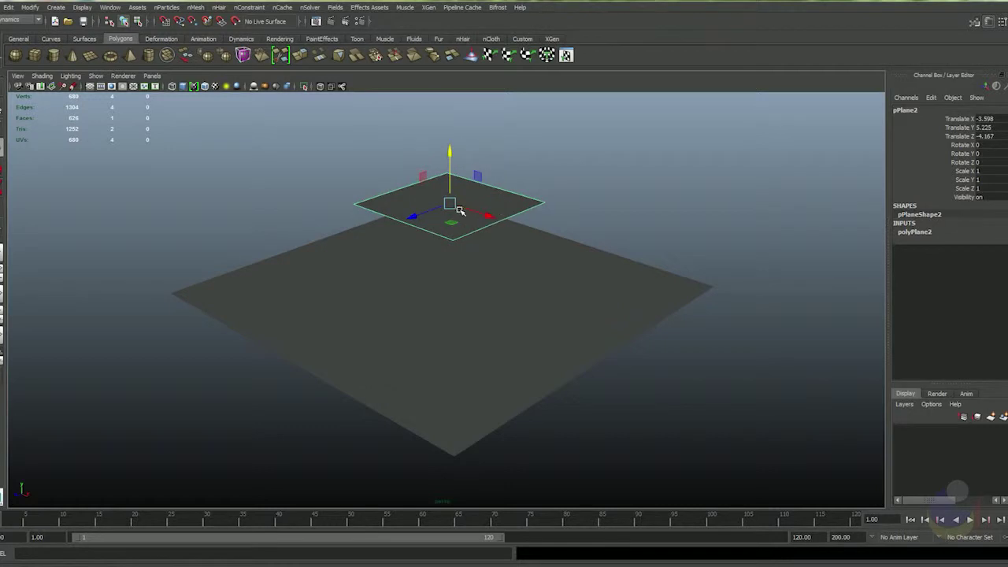
{"action": "left_click_drag", "start_coordinate": [450, 204], "coordinate": [515, 234]}
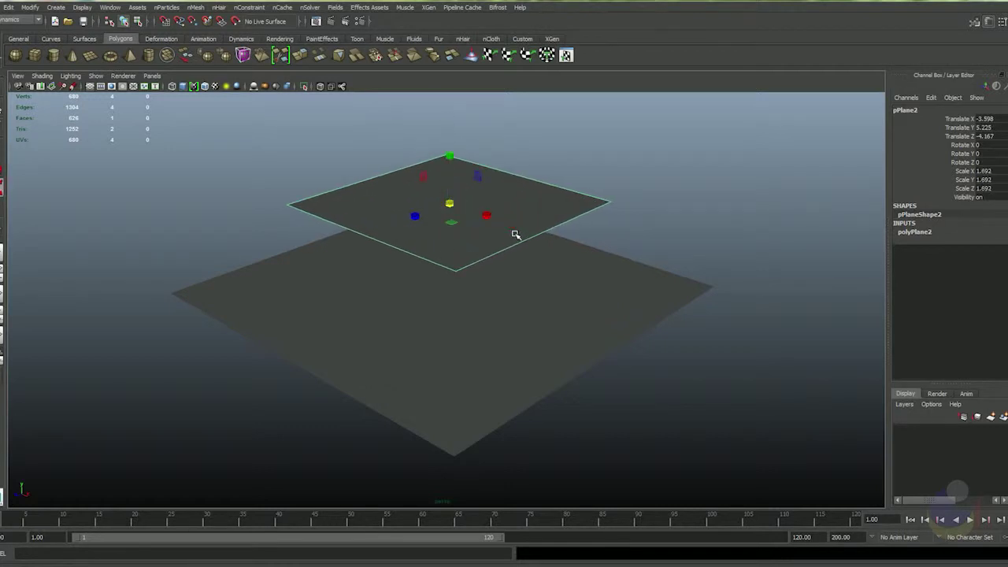
- Set the upper plane's polyPlane2 subdivisions to 20 by 20
{"action": "left_click", "coordinate": [916, 232]}
{"action": "left_click_drag", "start_coordinate": [964, 257], "coordinate": [969, 268]}
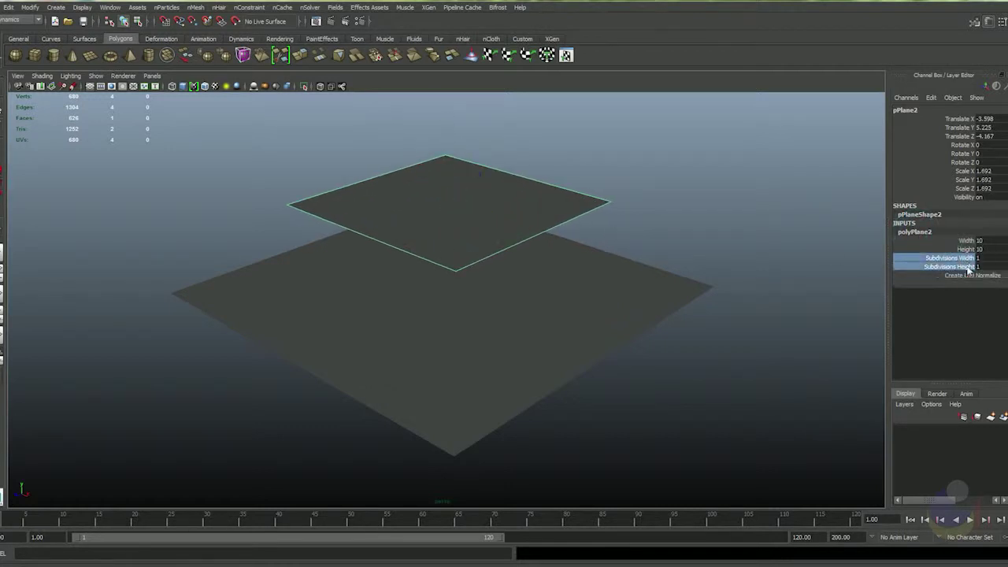
{"action": "left_click", "coordinate": [805, 257]}
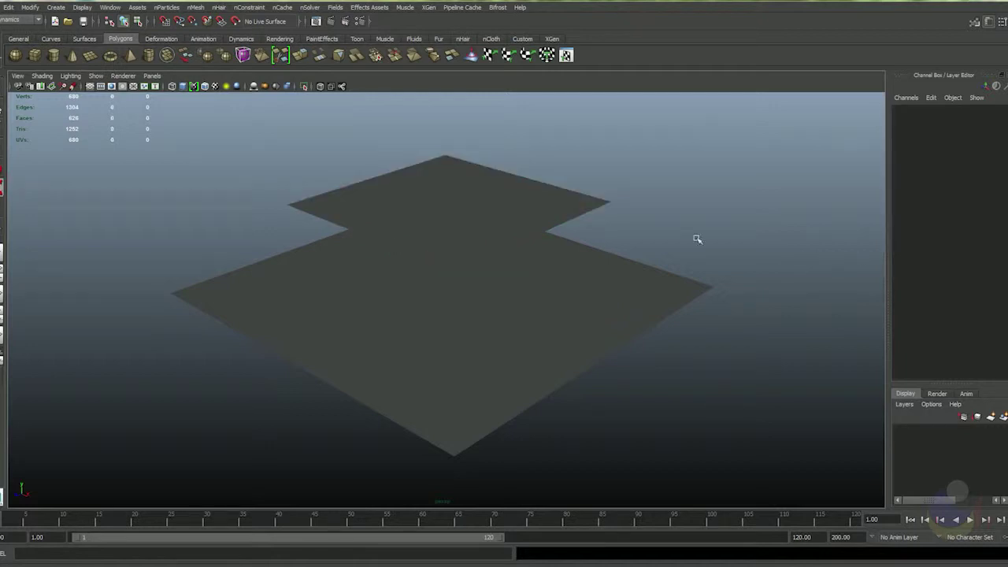
{"action": "left_click", "coordinate": [523, 182]}
{"action": "left_click", "coordinate": [911, 231]}
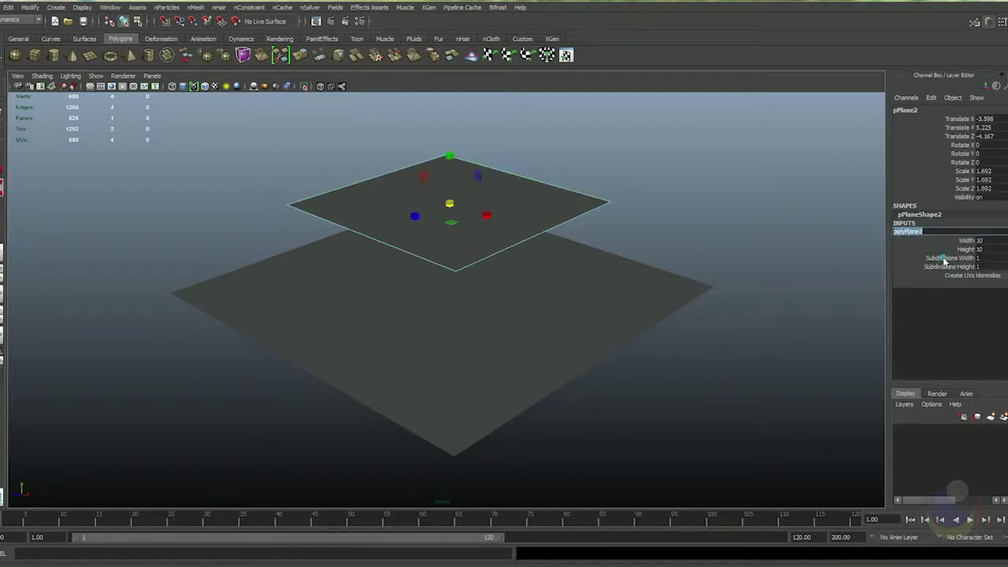
{"action": "left_click_drag", "start_coordinate": [943, 259], "coordinate": [966, 266]}
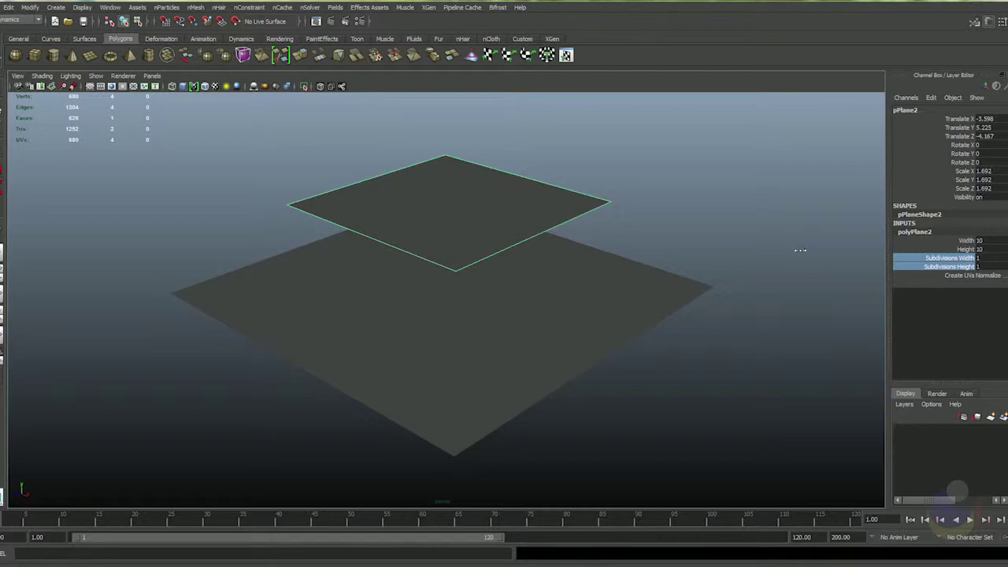
{"action": "middle_click_drag", "start_coordinate": [799, 249], "coordinate": [913, 263]}
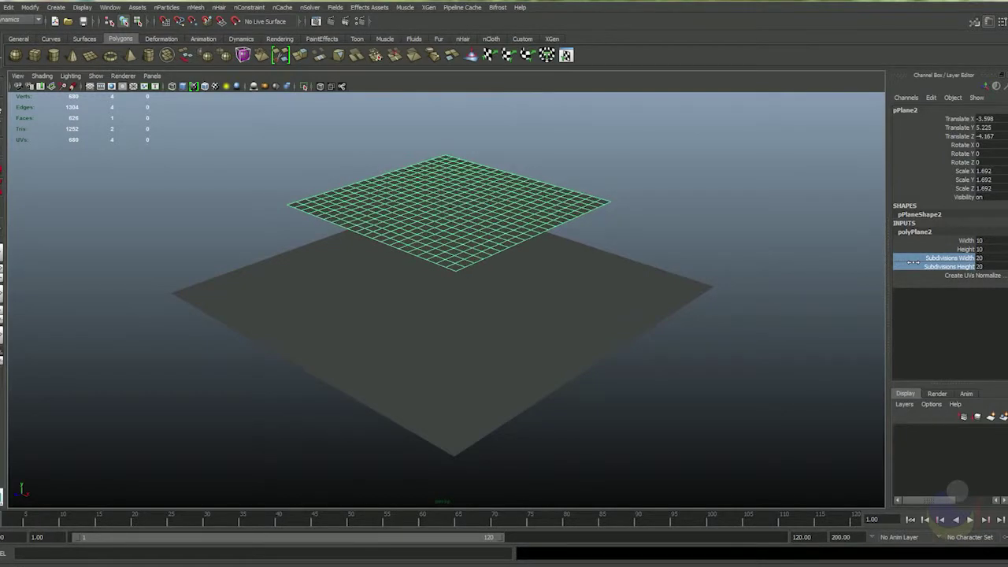
- Orbit the view and bring up the Assign Existing Material menu on the plane
{"action": "left_click_drag", "start_coordinate": [539, 183], "coordinate": [569, 239], "text": "alt"}
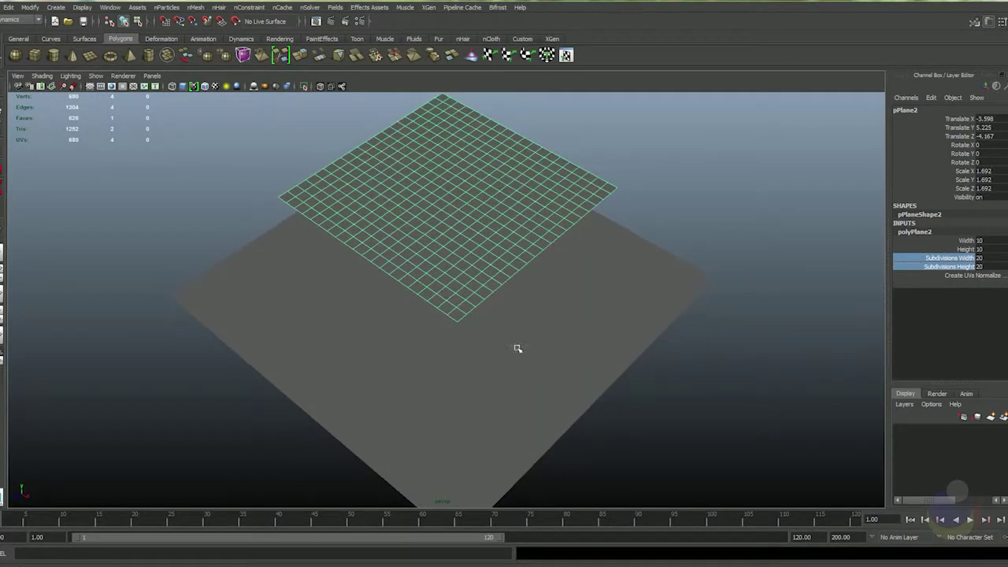
{"action": "left_click_drag", "start_coordinate": [517, 348], "coordinate": [473, 213], "text": "alt"}
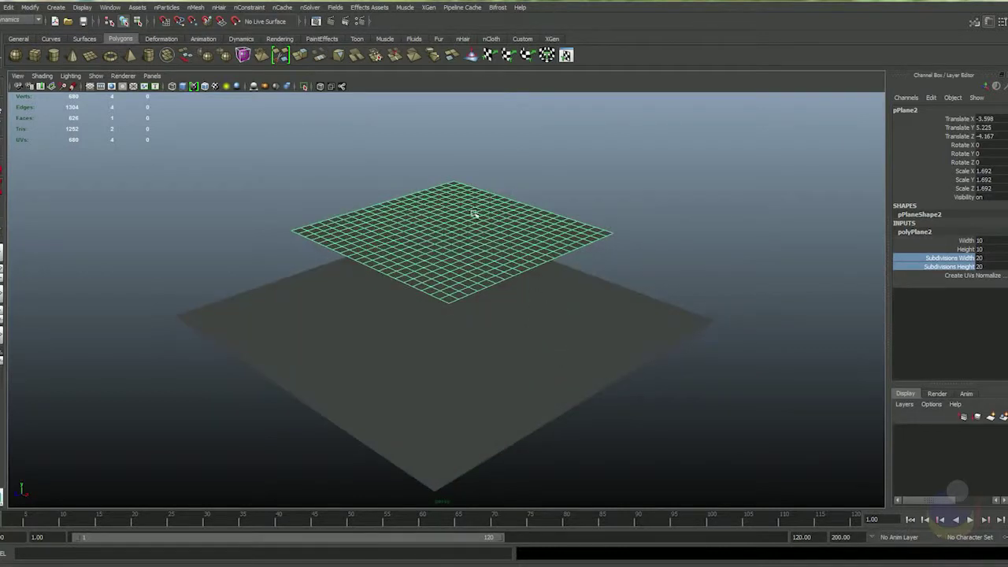
{"action": "right_click_drag", "start_coordinate": [473, 213], "coordinate": [526, 425]}
- Assign a new blinn1 material to the upper plane and set its Color to the yellow swatch
{"action": "left_click", "coordinate": [332, 107]}
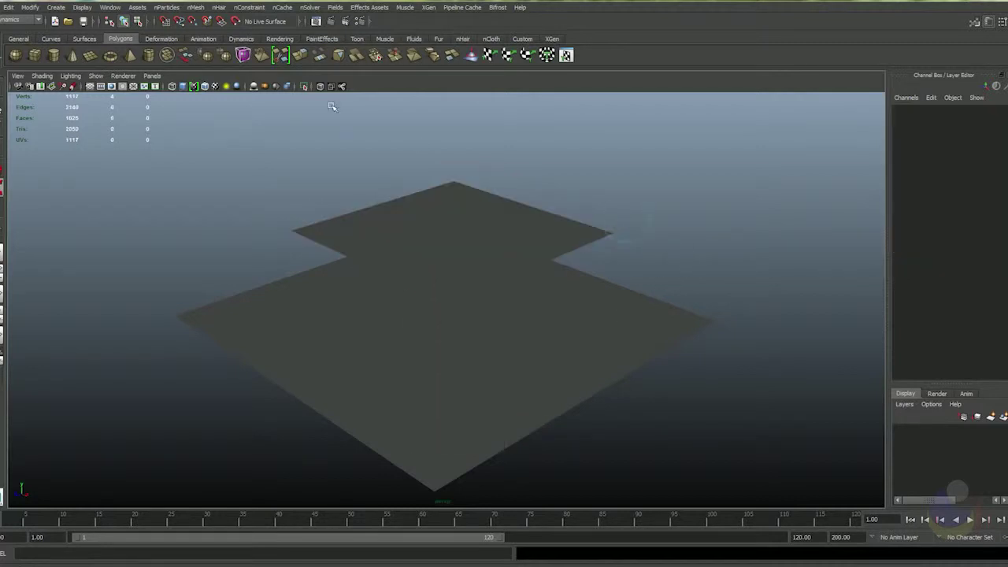
{"action": "left_click", "coordinate": [528, 230]}
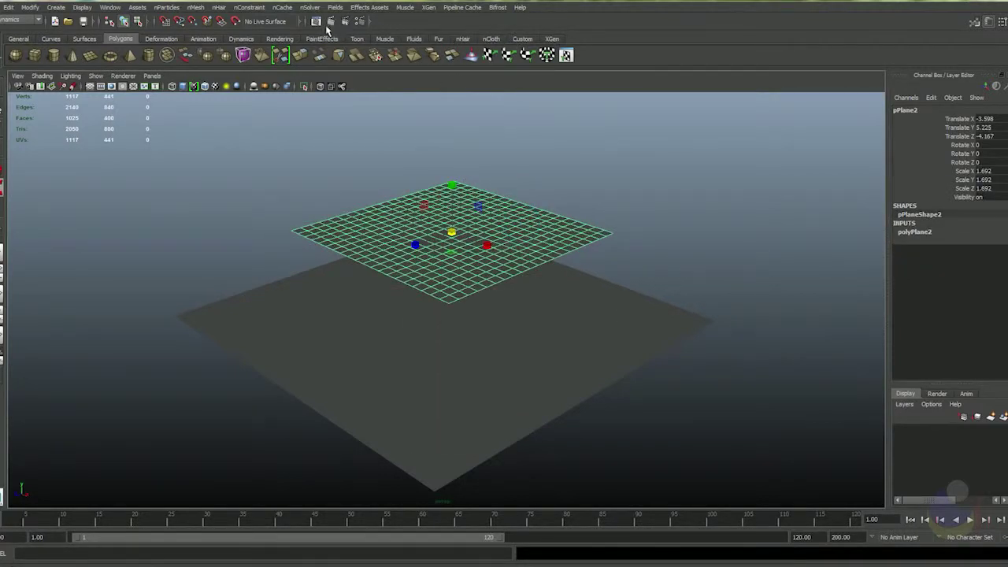
{"action": "left_click", "coordinate": [279, 39]}
{"action": "left_click", "coordinate": [186, 55]}
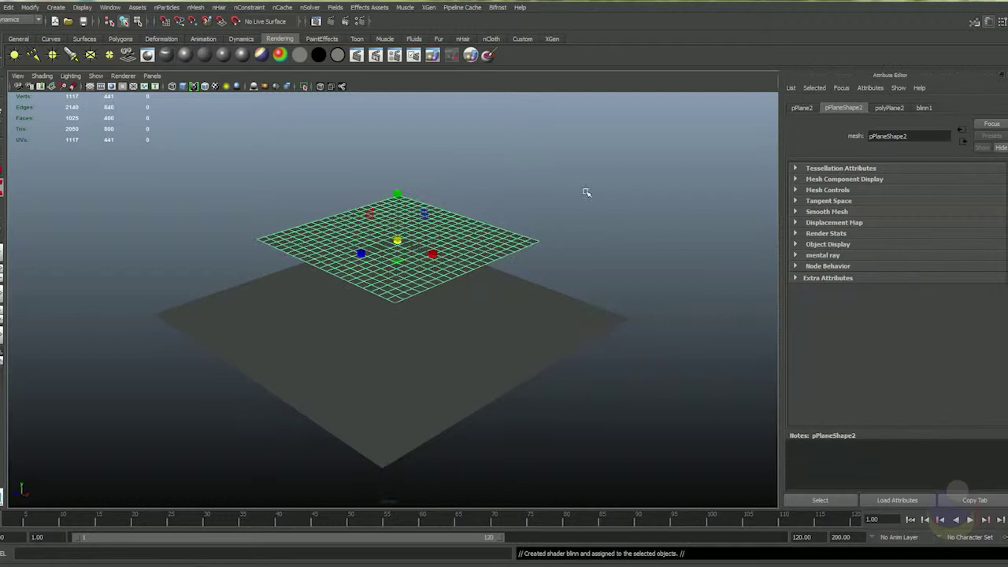
{"action": "left_click", "coordinate": [922, 108]}
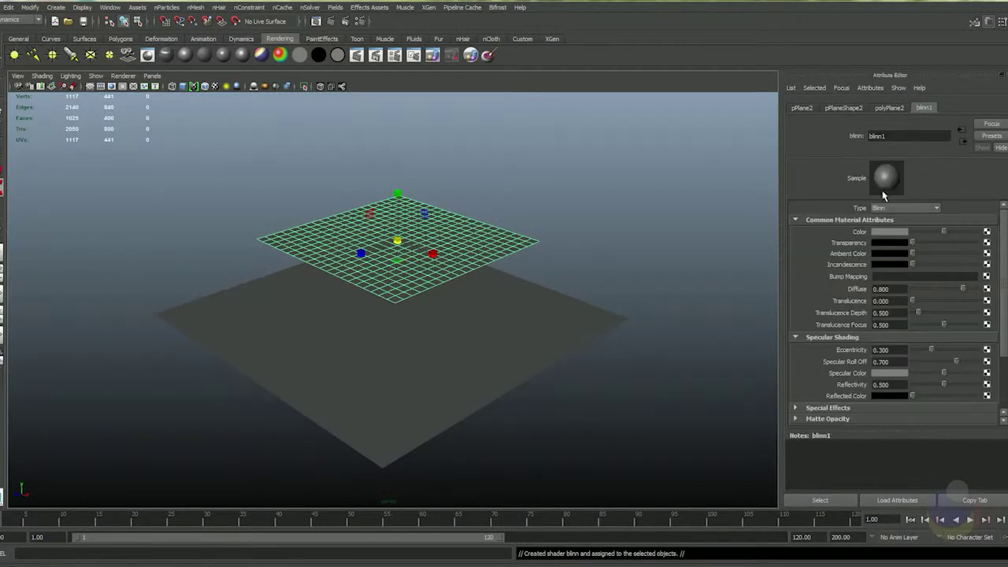
{"action": "left_click", "coordinate": [886, 232]}
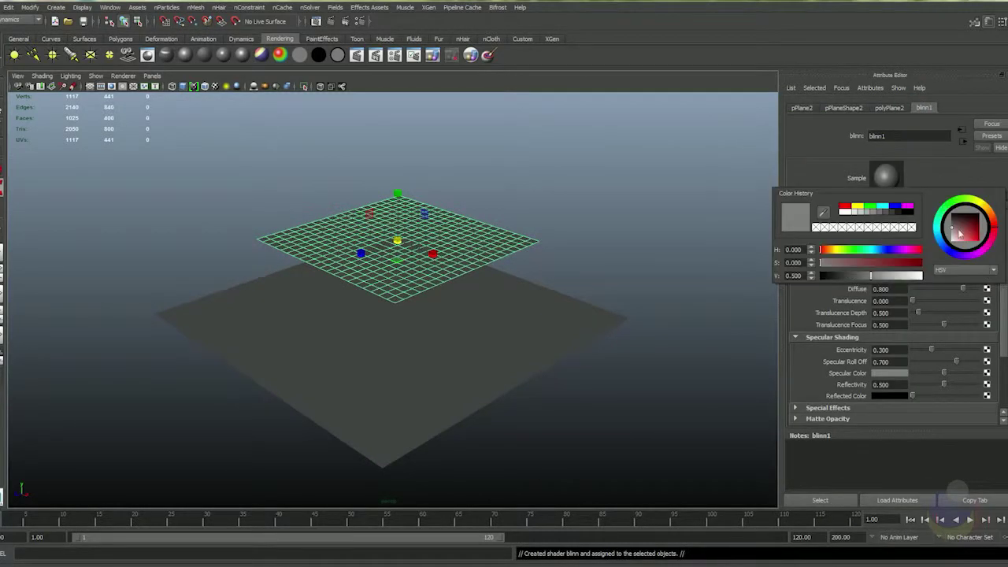
{"action": "left_click", "coordinate": [860, 209]}
- Orbit the view and compare the yellow plane with the grey lower plane
{"action": "left_click", "coordinate": [540, 229]}
{"action": "left_click_drag", "start_coordinate": [387, 266], "coordinate": [399, 283], "text": "alt"}
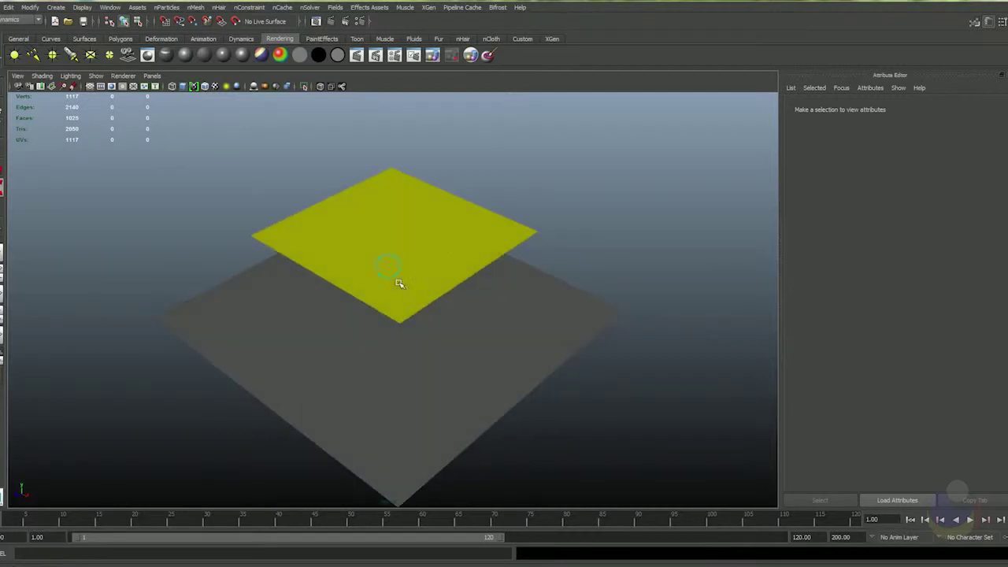
{"action": "left_click", "coordinate": [404, 235]}
{"action": "left_click_drag", "start_coordinate": [477, 349], "coordinate": [459, 313], "text": "alt"}
{"action": "left_click", "coordinate": [459, 313]}
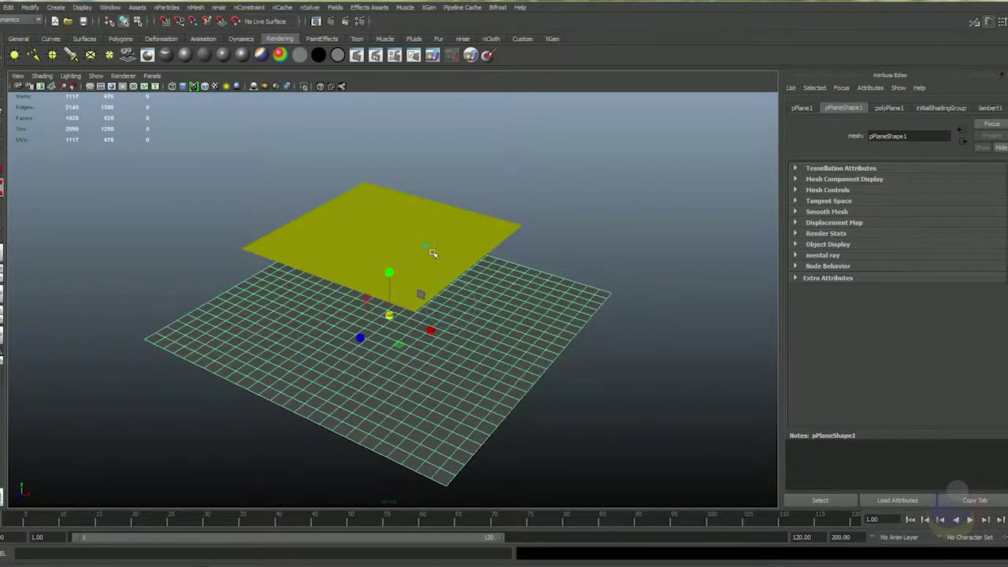
{"action": "left_click", "coordinate": [434, 254]}
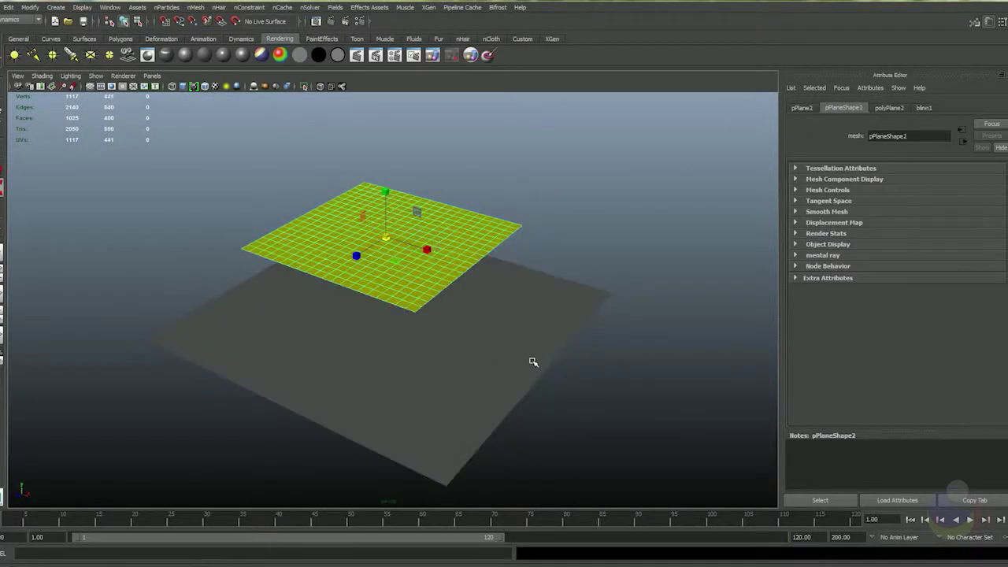
- Make the yellow plane an nCloth and the grey ground plane a passive collider
{"action": "left_click", "coordinate": [496, 39]}
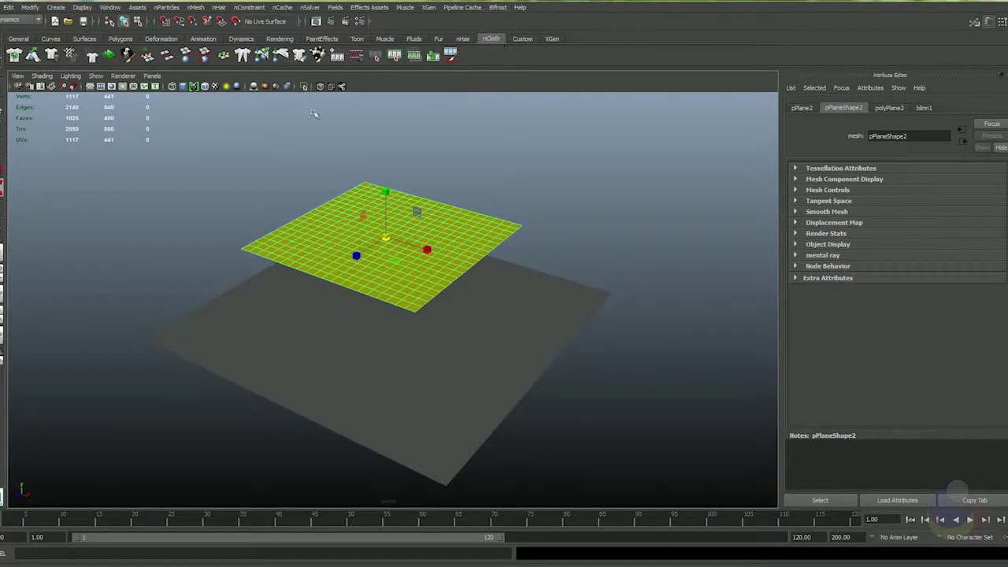
{"action": "left_click", "coordinate": [14, 57]}
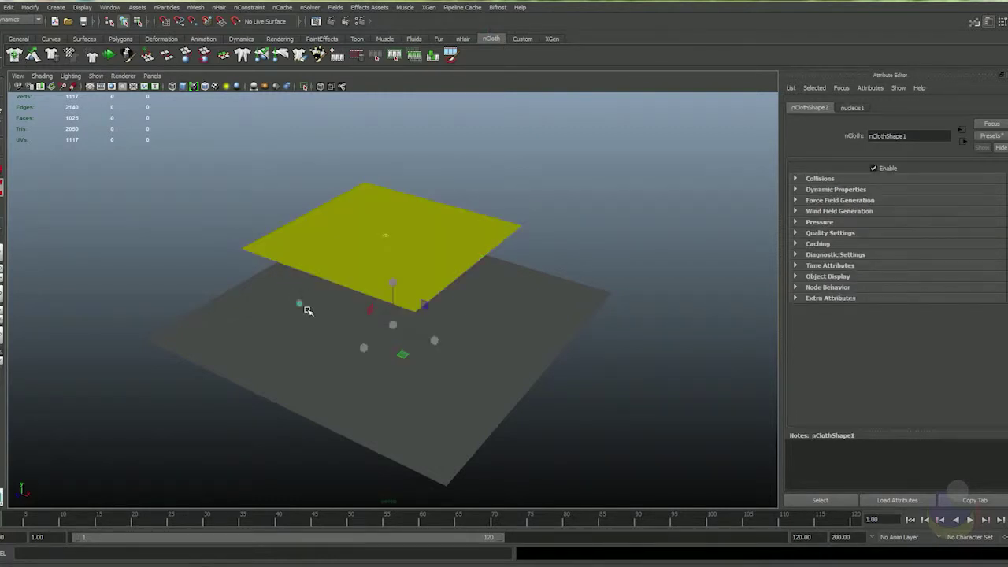
{"action": "left_click", "coordinate": [303, 307]}
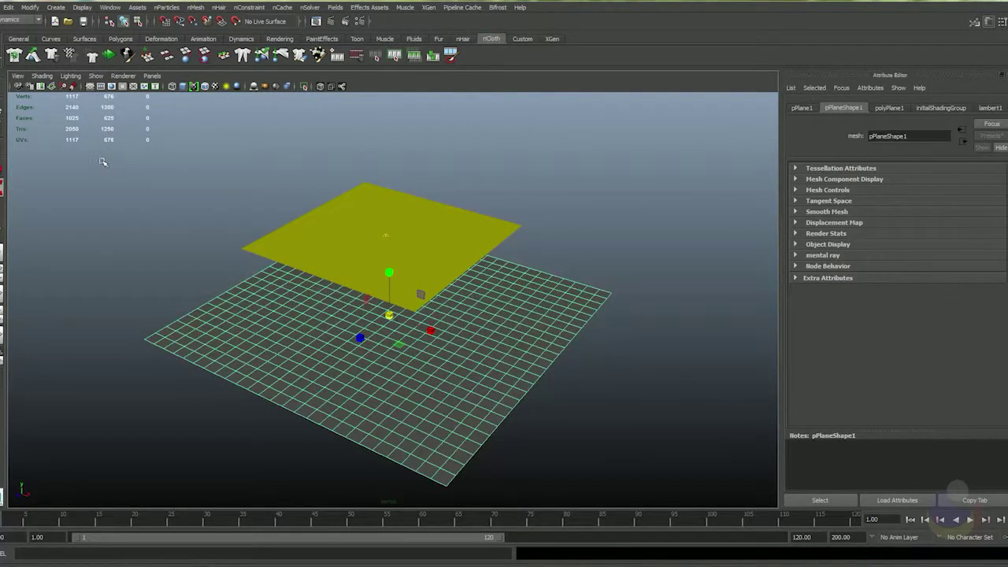
{"action": "left_click", "coordinate": [33, 62]}
- Play the simulation to watch the cloth drop onto the ground, then stop it
{"action": "left_click", "coordinate": [144, 202]}
{"action": "left_click_drag", "start_coordinate": [232, 234], "coordinate": [455, 272], "text": "alt"}
{"action": "left_click", "coordinate": [394, 255]}
{"action": "left_click", "coordinate": [664, 338]}
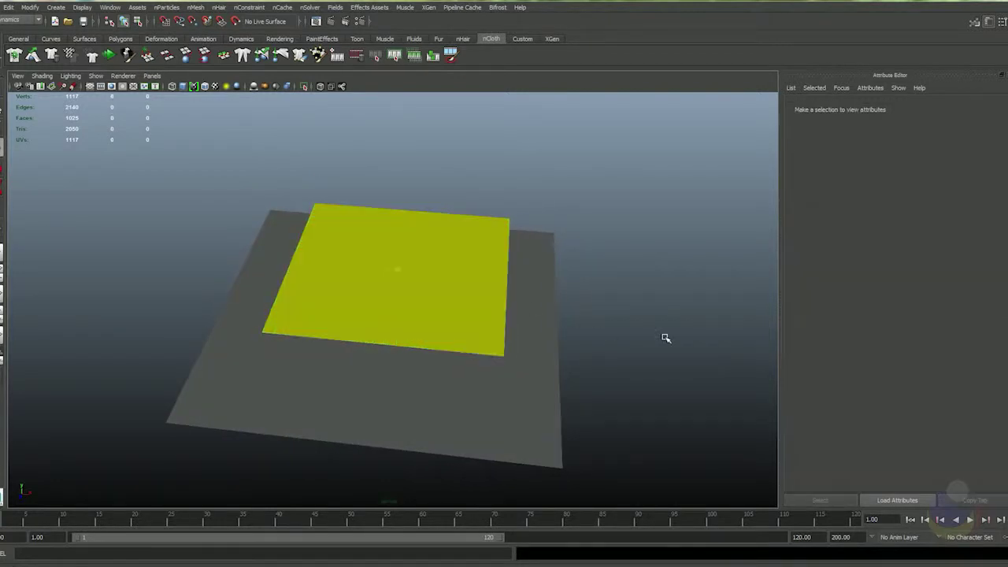
{"action": "left_click_drag", "start_coordinate": [664, 338], "coordinate": [504, 346], "text": "alt"}
{"action": "left_click", "coordinate": [969, 520]}
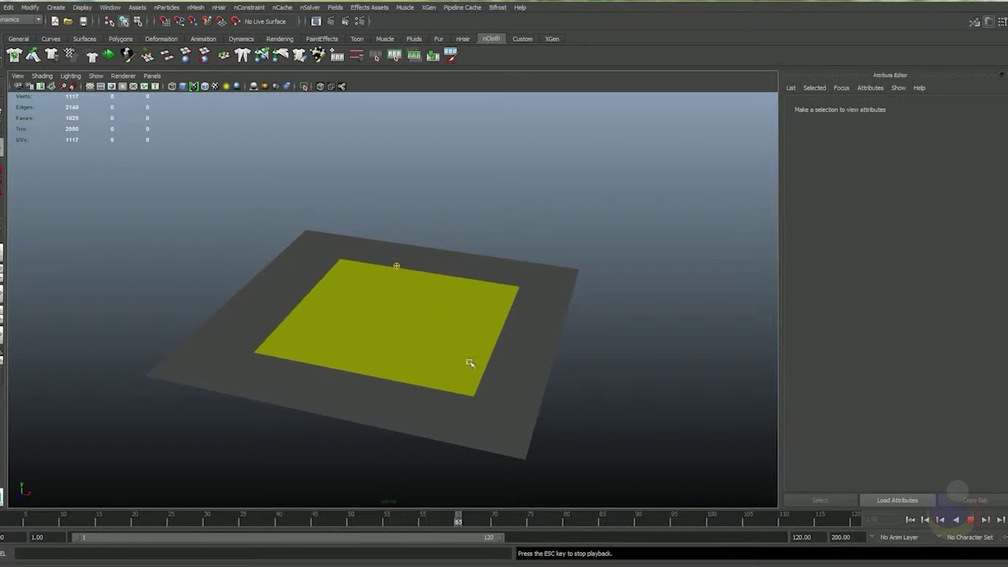
{"action": "left_click", "coordinate": [971, 520]}
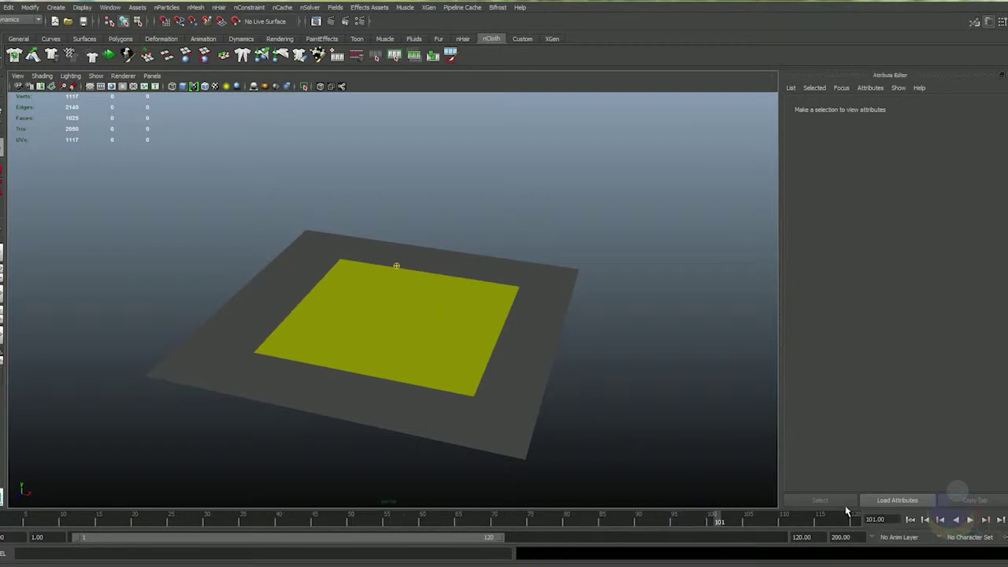
- Rewind the simulation back to frame 1
{"action": "left_click", "coordinate": [443, 321]}
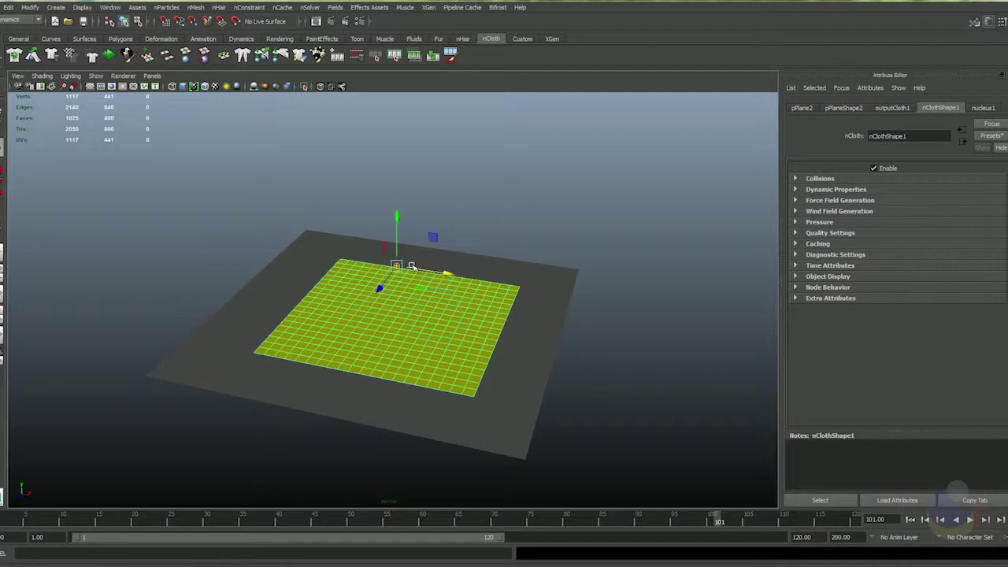
{"action": "left_click_drag", "start_coordinate": [411, 266], "coordinate": [504, 236], "text": "alt"}
{"action": "left_click", "coordinate": [532, 223]}
{"action": "left_click", "coordinate": [373, 305]}
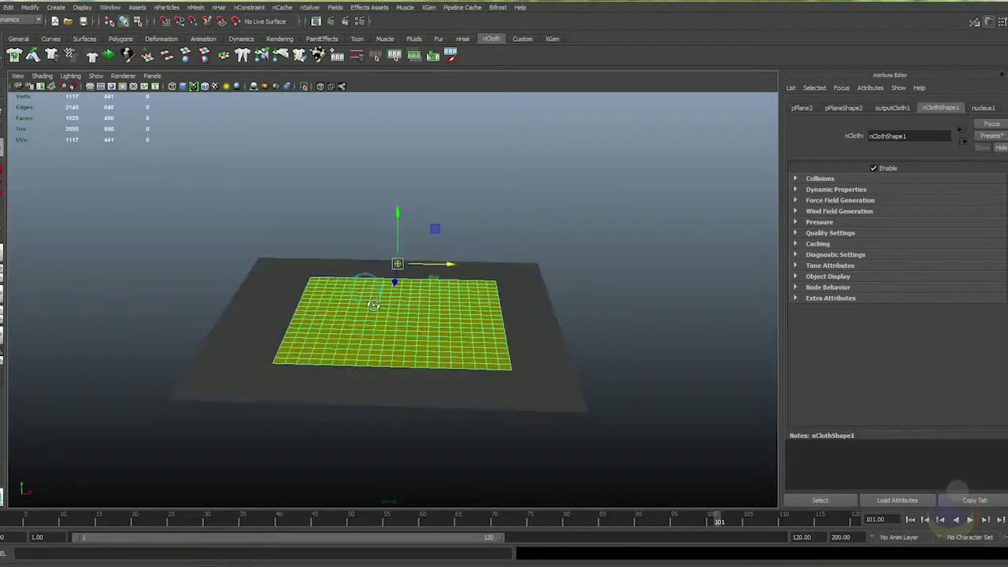
{"action": "left_click", "coordinate": [910, 520]}
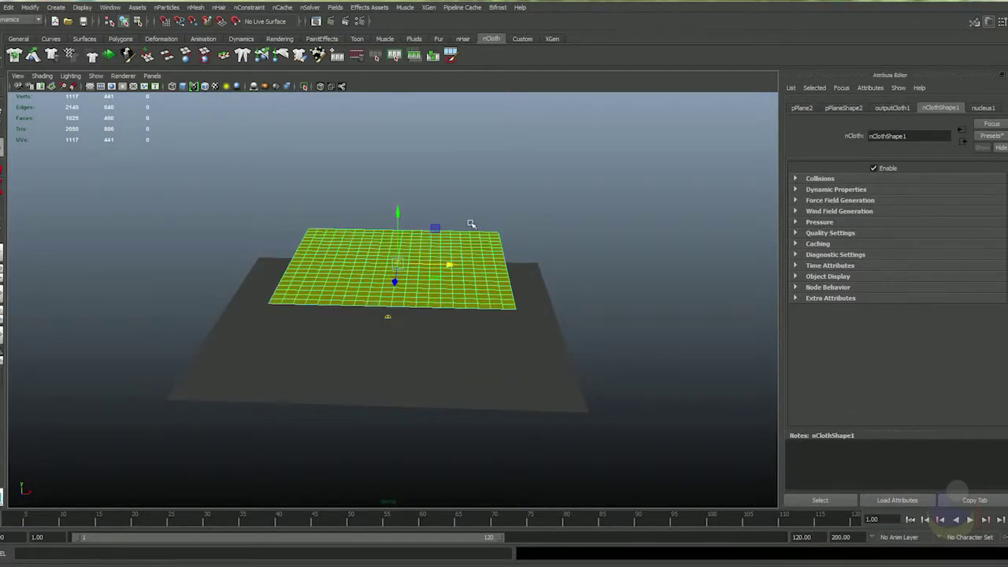
- Tilt the cloth plane steeply and raise it higher above the ground
{"action": "key", "text": "e"}
{"action": "left_click_drag", "start_coordinate": [421, 246], "coordinate": [416, 301]}
{"action": "key", "text": "w"}
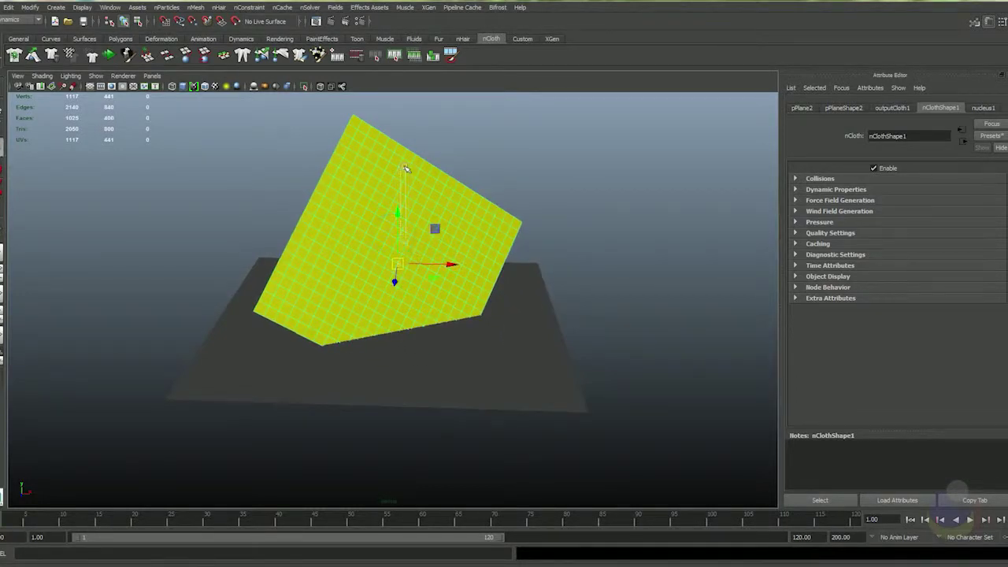
{"action": "left_click", "coordinate": [488, 166]}
{"action": "left_click", "coordinate": [398, 208]}
{"action": "left_click_drag", "start_coordinate": [398, 207], "coordinate": [402, 101]}
- Lift the cloth further, re-tilt it, and play the simulation to watch it fall
{"action": "left_click_drag", "start_coordinate": [425, 272], "coordinate": [417, 290], "text": "alt"}
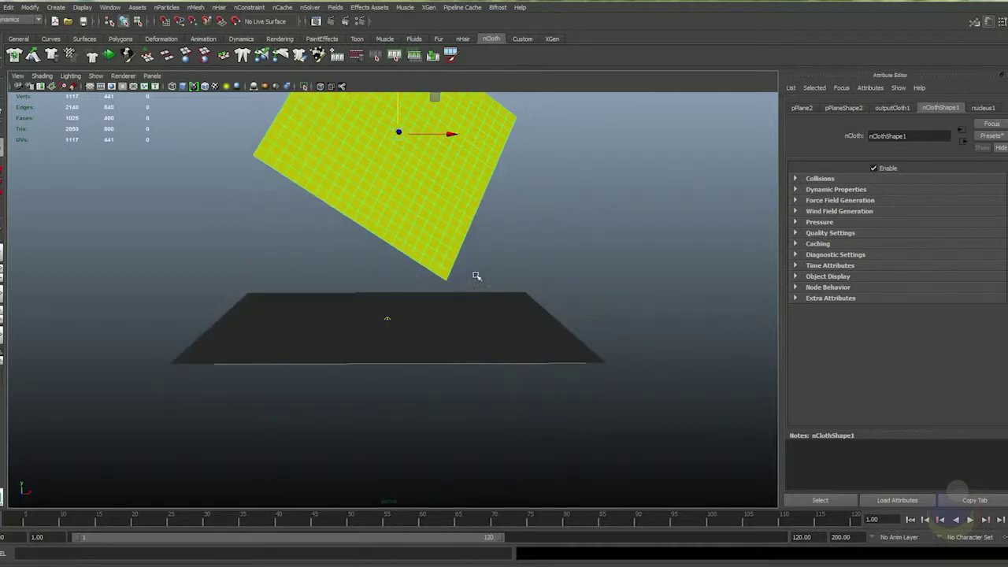
{"action": "left_click_drag", "start_coordinate": [475, 274], "coordinate": [504, 332], "text": "alt"}
{"action": "left_click_drag", "start_coordinate": [414, 209], "coordinate": [414, 181]}
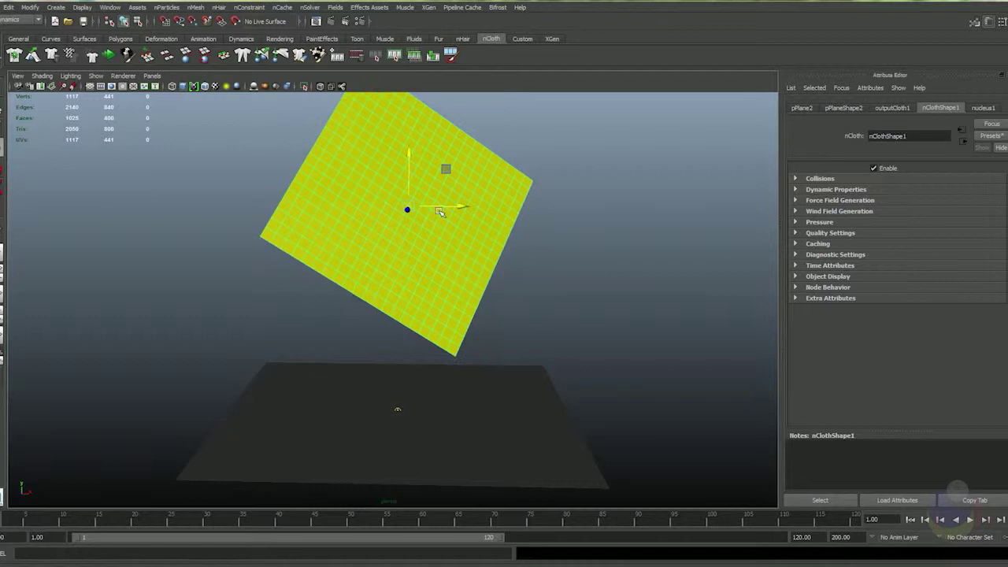
{"action": "left_click_drag", "start_coordinate": [500, 245], "coordinate": [442, 360], "text": "alt"}
{"action": "key", "text": "e"}
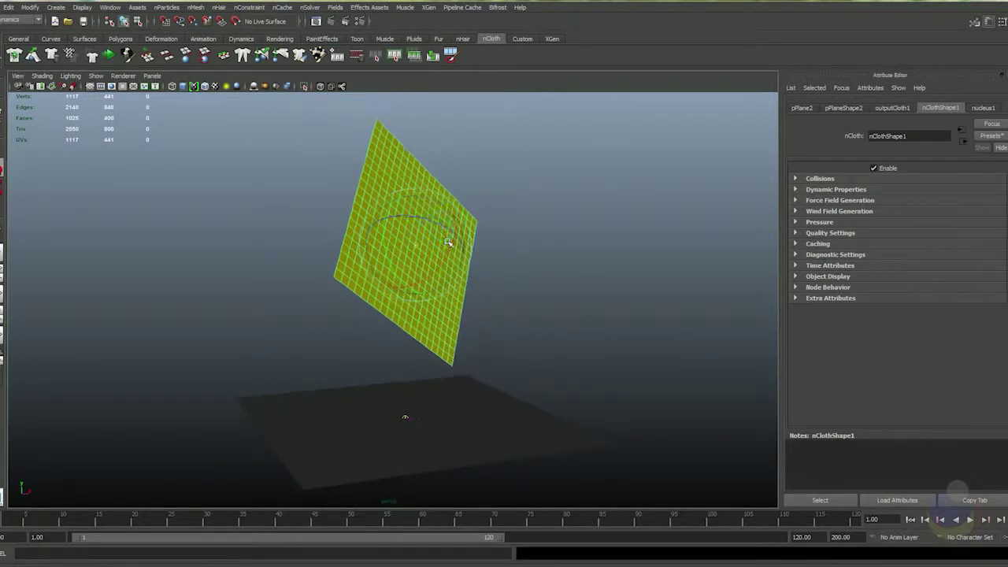
{"action": "left_click_drag", "start_coordinate": [443, 233], "coordinate": [465, 290], "text": "alt"}
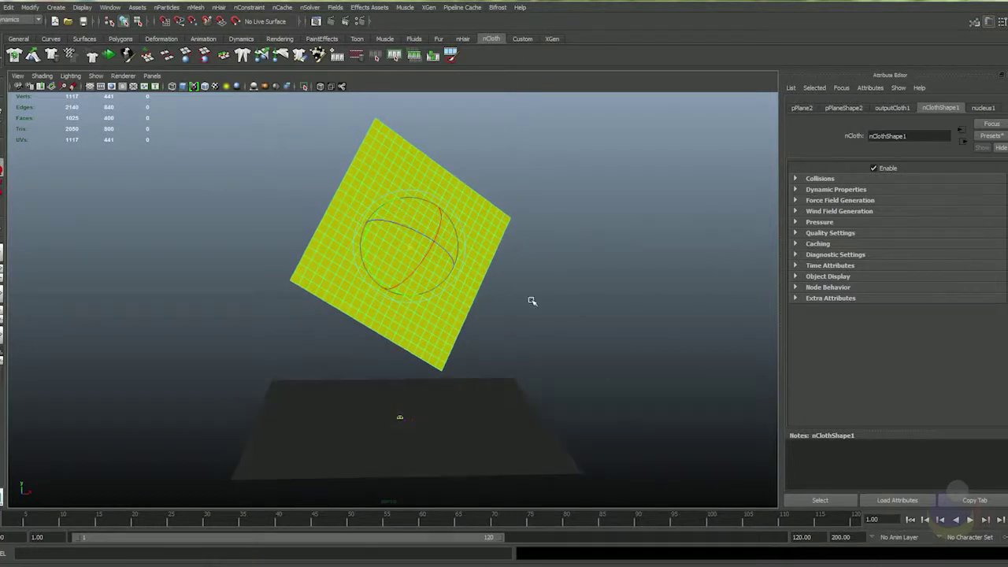
{"action": "left_click", "coordinate": [970, 520]}
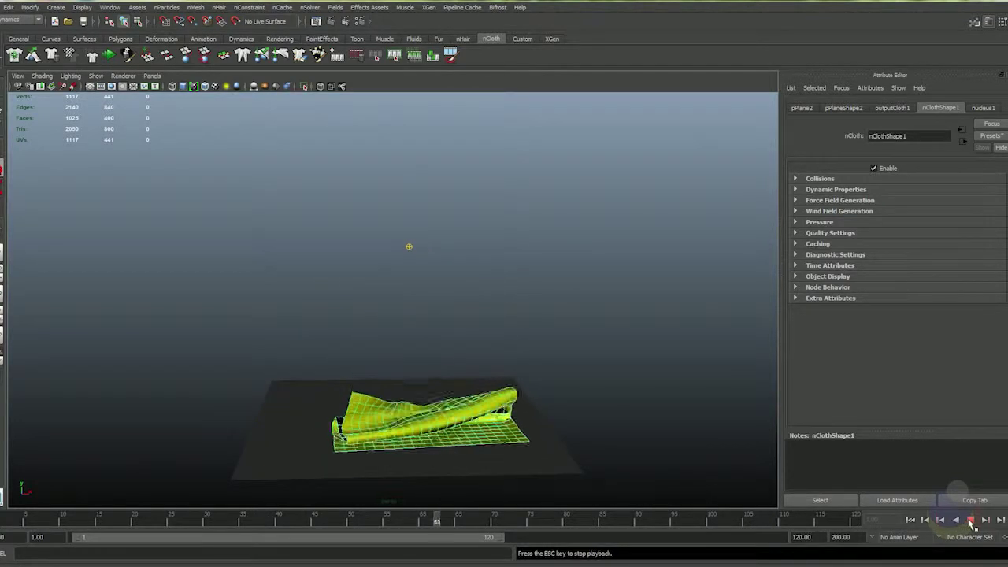
{"action": "left_click_drag", "start_coordinate": [409, 410], "coordinate": [429, 438], "text": "alt"}
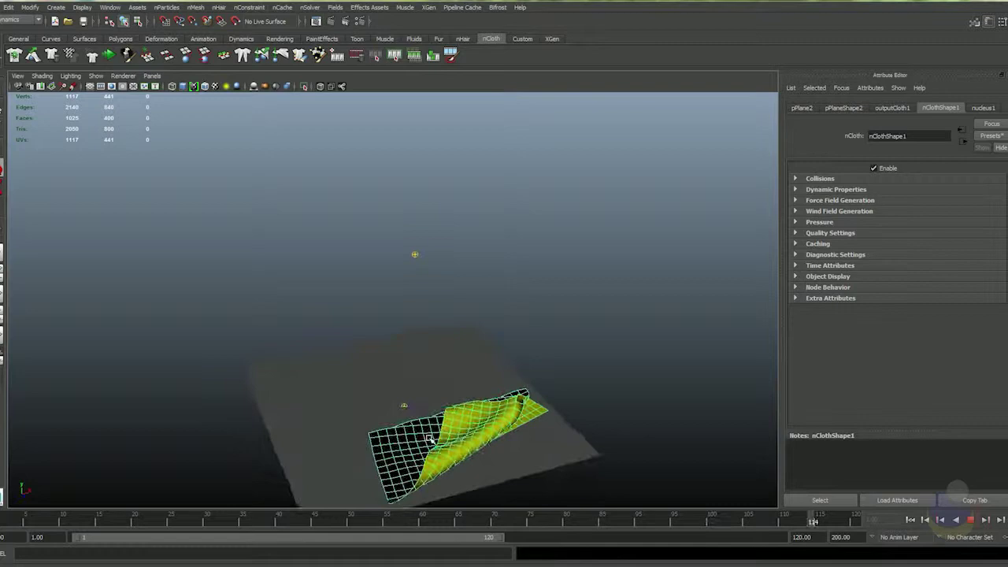
- Set the ground collider's nRigidShape1 Friction to 0.745
{"action": "left_click_drag", "start_coordinate": [448, 398], "coordinate": [545, 392], "text": "alt"}
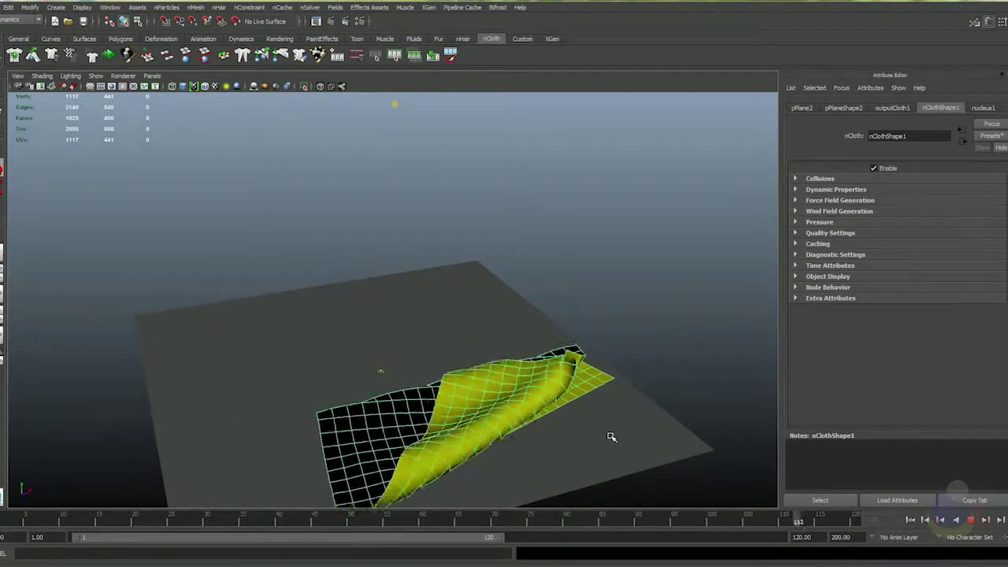
{"action": "left_click", "coordinate": [597, 403]}
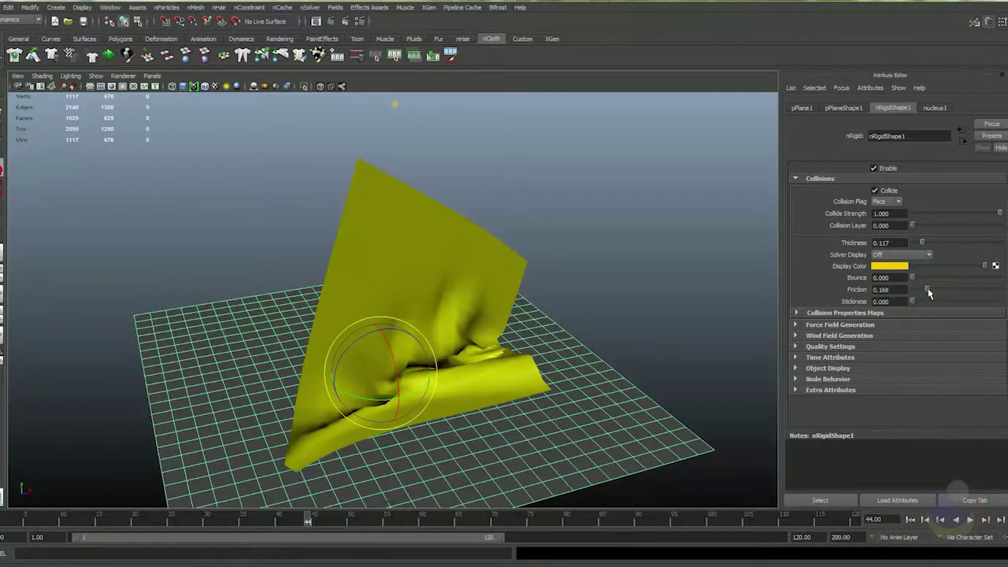
{"action": "left_click_drag", "start_coordinate": [928, 293], "coordinate": [966, 303]}
{"action": "scroll", "coordinate": [589, 347], "scroll_direction": "down", "scroll_amount": 3}
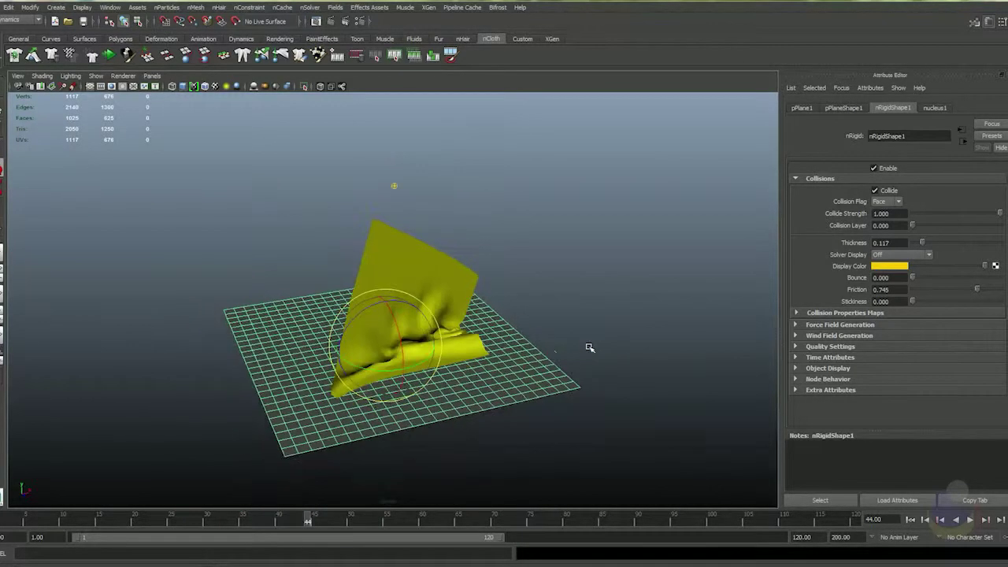
- Replay the cloth drop from the start, then rewind to frame 1 and select the cloth
{"action": "left_click", "coordinate": [909, 521]}
{"action": "left_click", "coordinate": [970, 520]}
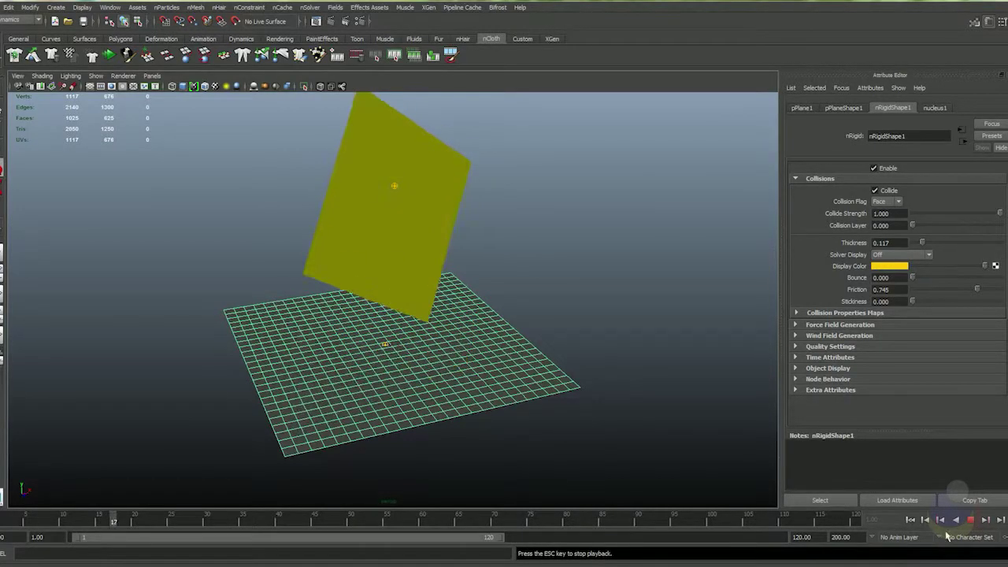
{"action": "left_click", "coordinate": [970, 521]}
{"action": "left_click", "coordinate": [911, 520]}
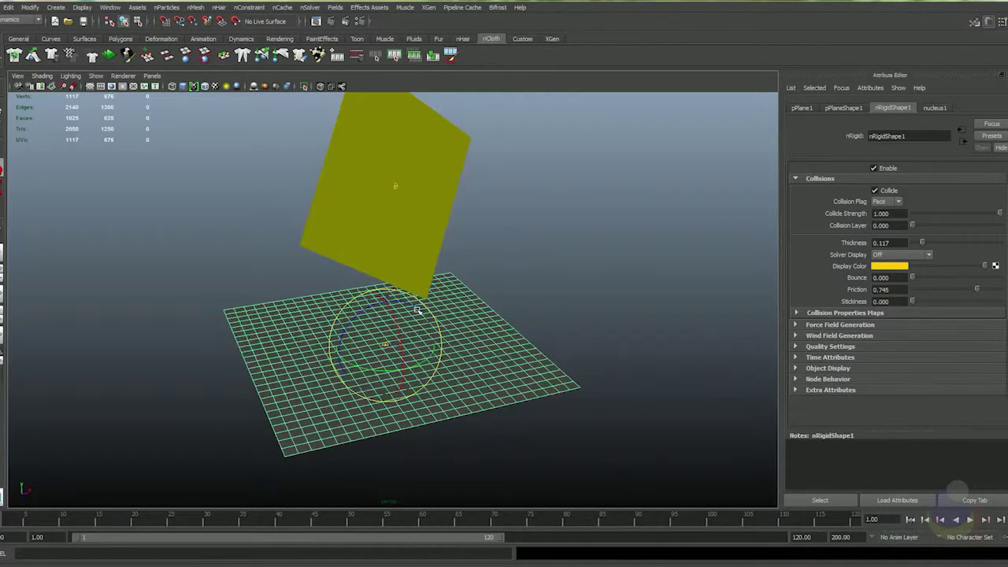
{"action": "left_click_drag", "start_coordinate": [245, 216], "coordinate": [438, 247], "text": "alt"}
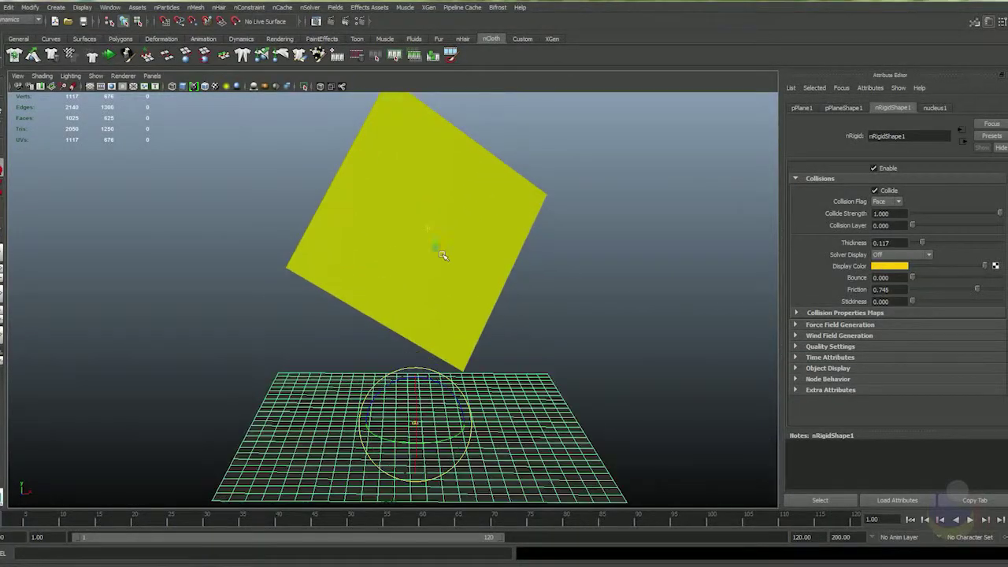
{"action": "left_click", "coordinate": [494, 234]}
{"action": "middle_click_drag", "start_coordinate": [610, 231], "coordinate": [612, 259], "text": "alt"}
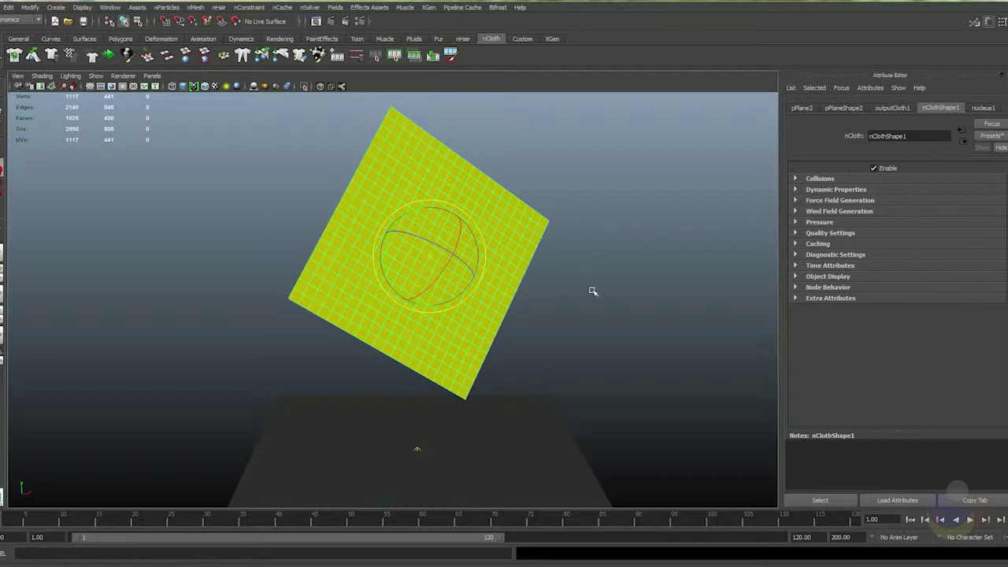
{"action": "left_click_drag", "start_coordinate": [549, 294], "coordinate": [560, 292], "text": "alt"}
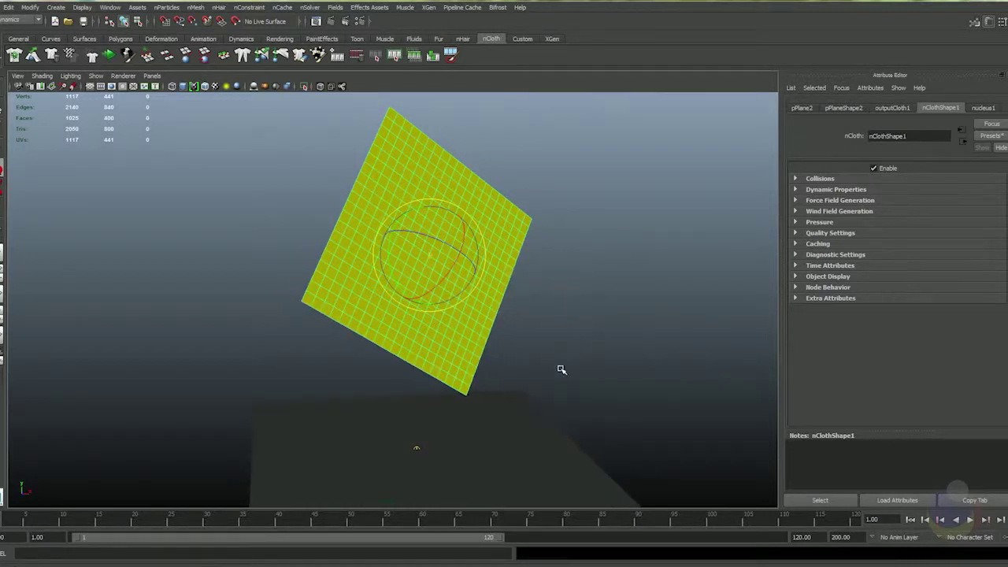
{"action": "left_click_drag", "start_coordinate": [559, 371], "coordinate": [545, 286], "text": "alt"}
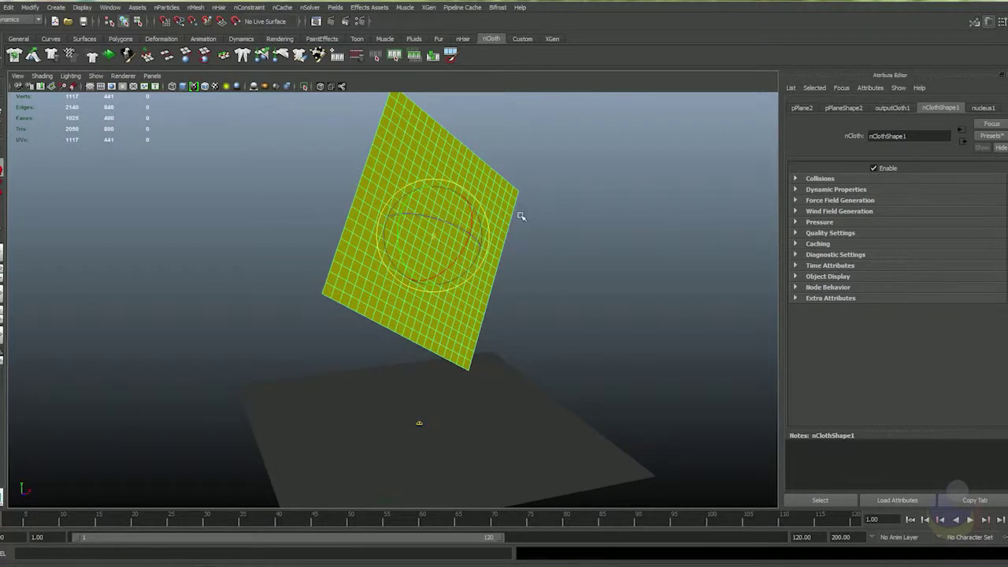
- In nucleus1's Scale Attributes, change Space Scale from 1.000 to 0.3
{"action": "left_click", "coordinate": [984, 107]}
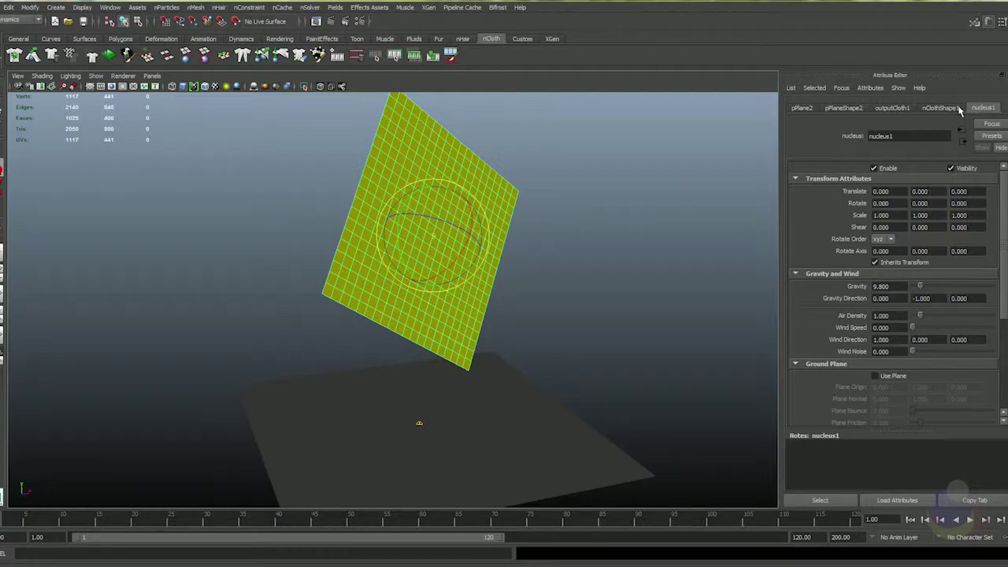
{"action": "scroll", "coordinate": [850, 378], "scroll_direction": "down", "scroll_amount": 5}
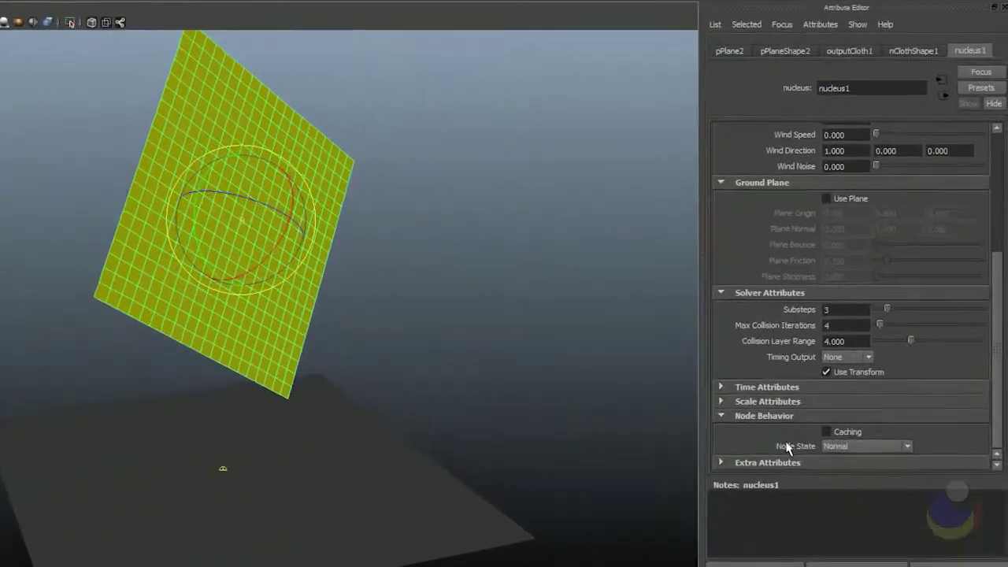
{"action": "left_click", "coordinate": [720, 401]}
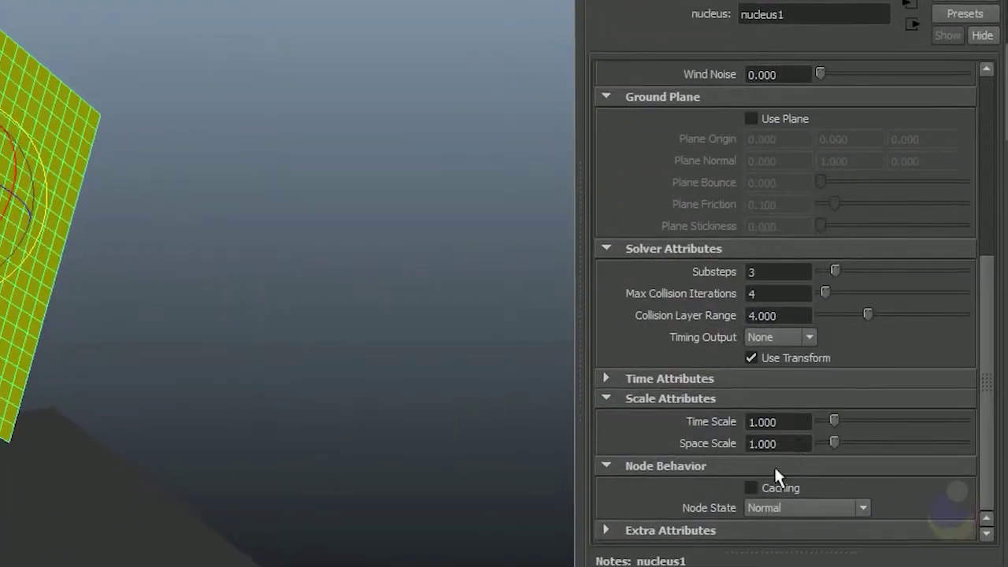
{"action": "double_click", "coordinate": [783, 443]}
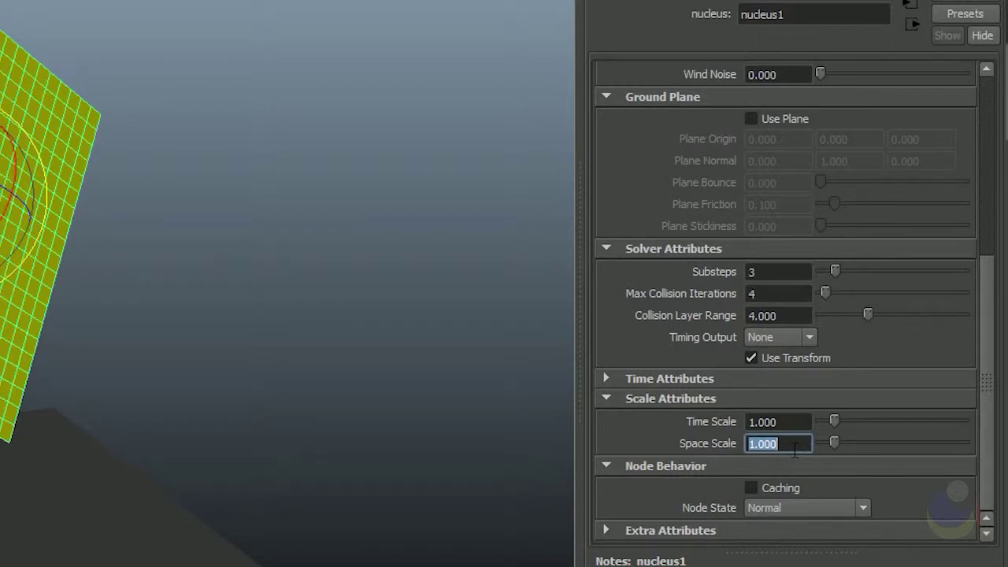
{"action": "type", "text": "0.3"}
{"action": "key", "text": "Return"}
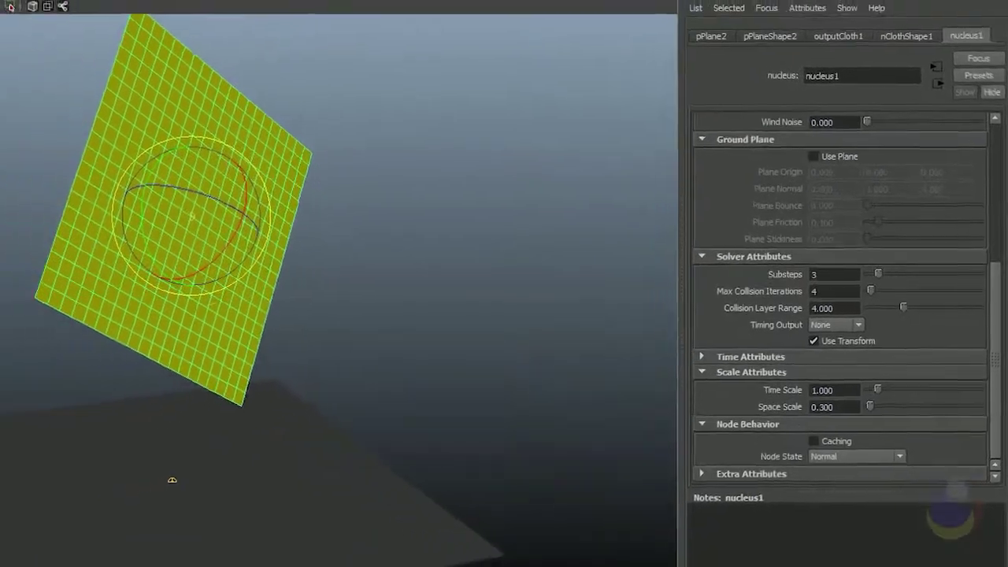
- Play the simulation at Space Scale 0.3, stopping around frame 97 to inspect the drape
{"action": "left_click", "coordinate": [971, 521]}
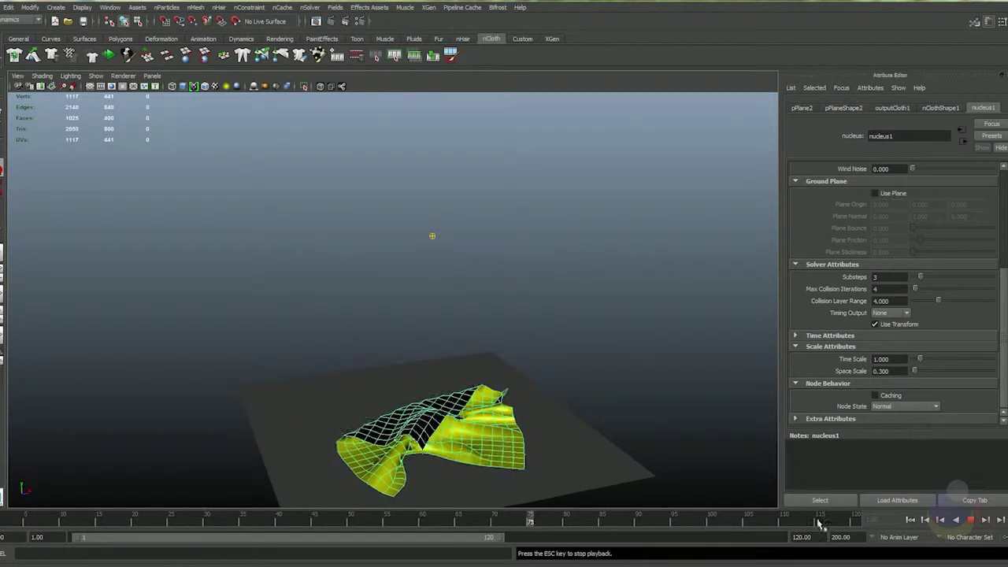
{"action": "left_click", "coordinate": [970, 519]}
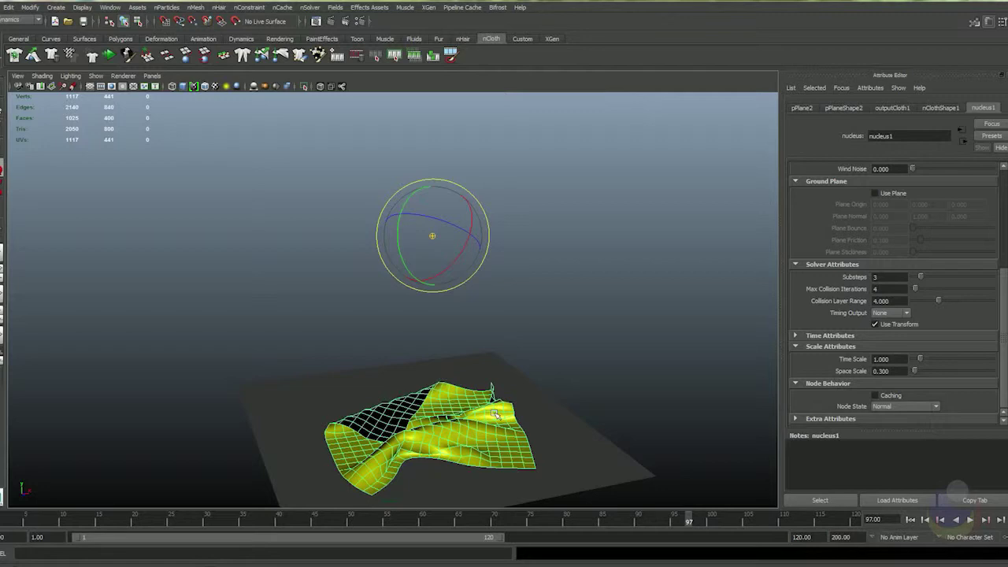
{"action": "left_click_drag", "start_coordinate": [395, 407], "coordinate": [605, 375], "text": "alt"}
{"action": "scroll", "coordinate": [455, 337], "scroll_direction": "up", "scroll_amount": 4}
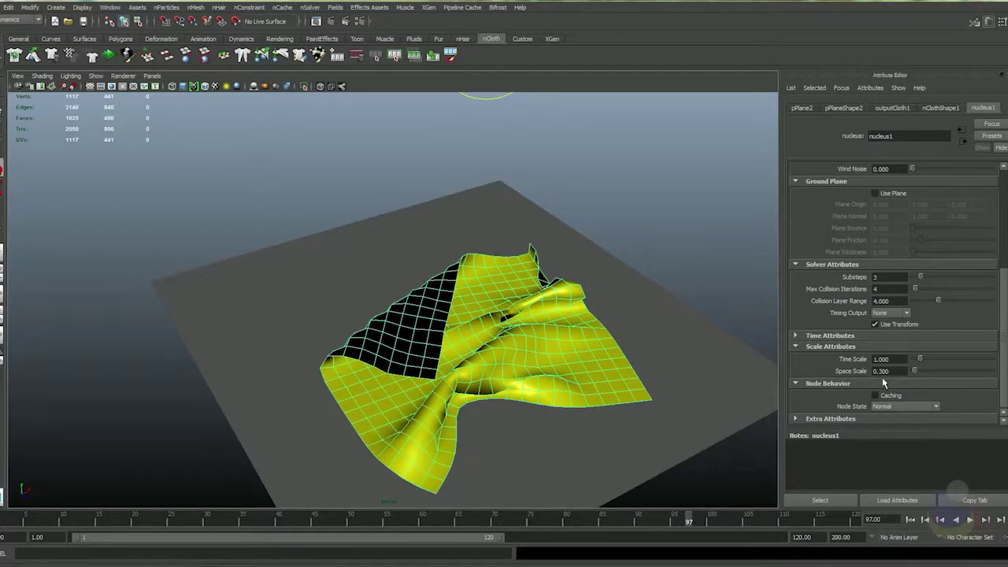
{"action": "left_click_drag", "start_coordinate": [513, 320], "coordinate": [555, 350], "text": "alt"}
{"action": "left_click_drag", "start_coordinate": [551, 433], "coordinate": [470, 274], "text": "alt"}
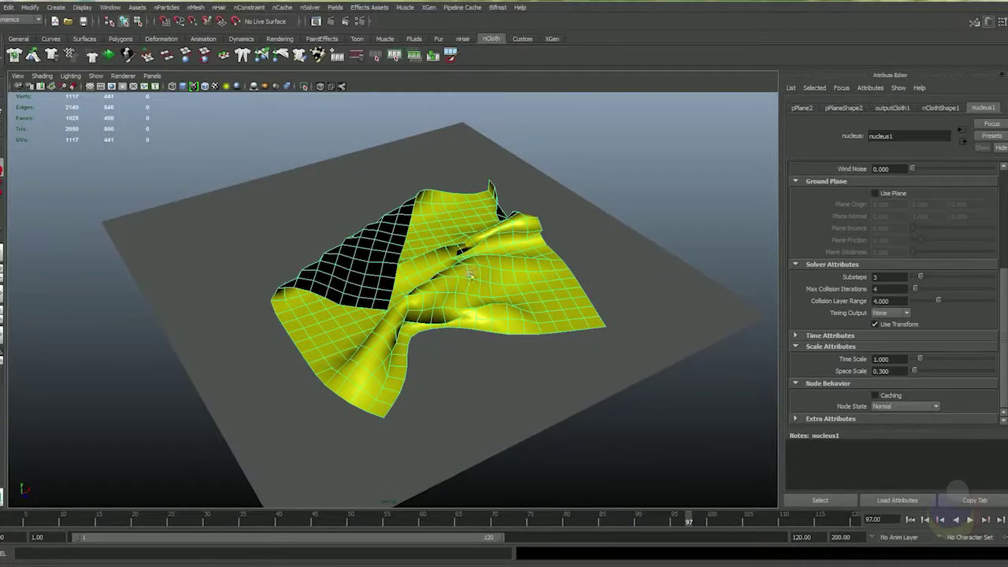
- Replay from the first frame until the cloth settles, then rewind to frame 1
{"action": "left_click", "coordinate": [911, 520]}
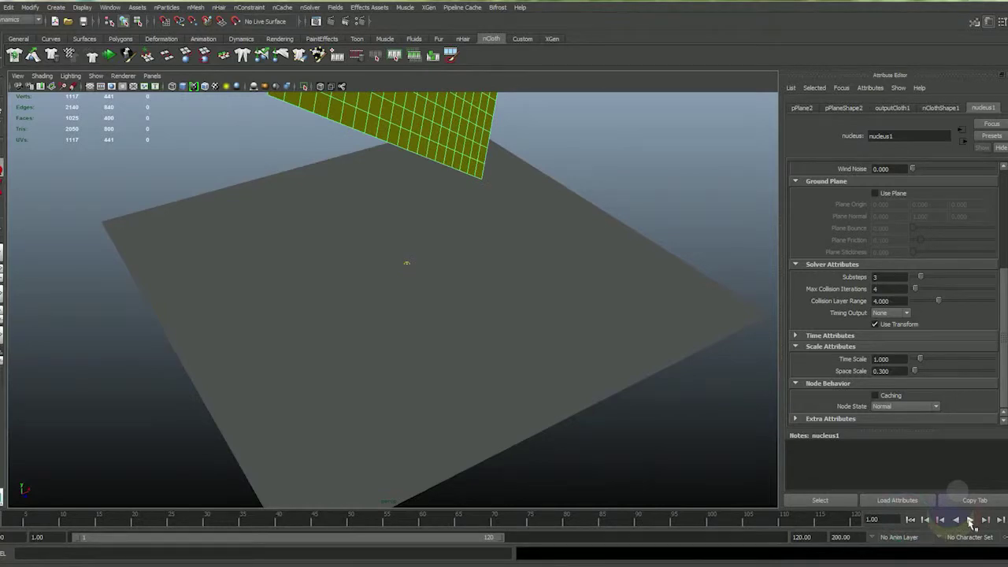
{"action": "left_click", "coordinate": [971, 521]}
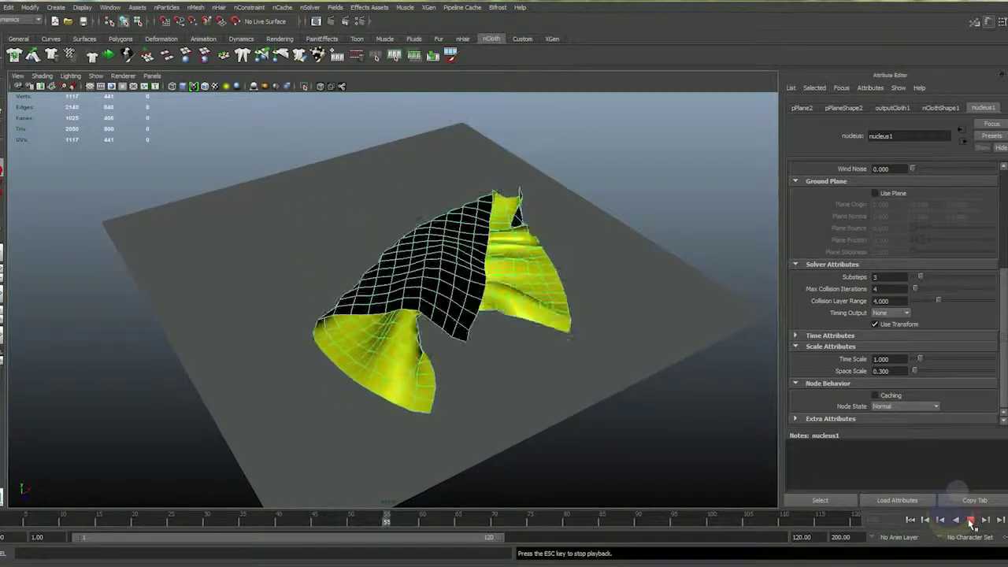
{"action": "left_click", "coordinate": [970, 521]}
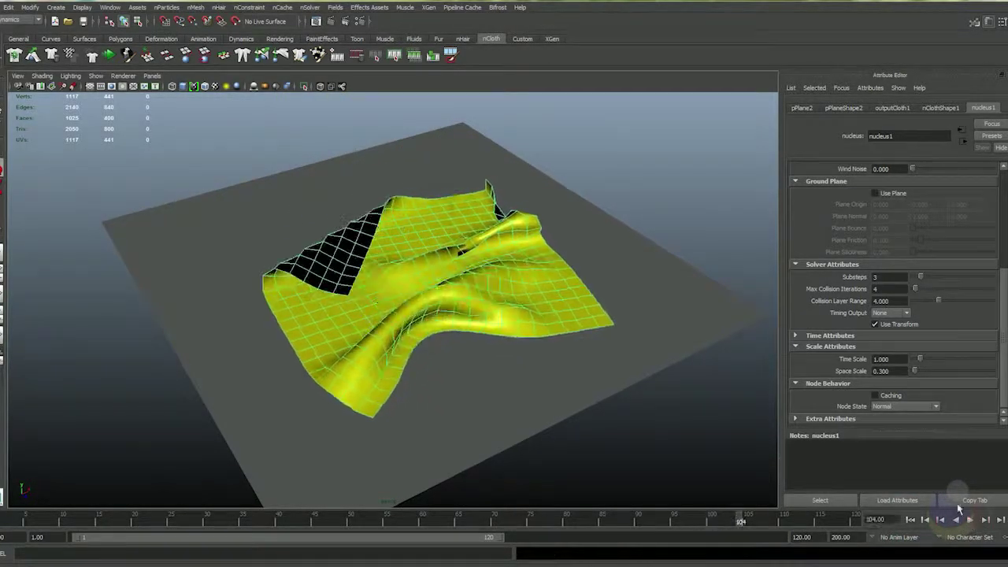
{"action": "left_click_drag", "start_coordinate": [473, 271], "coordinate": [589, 344], "text": "alt"}
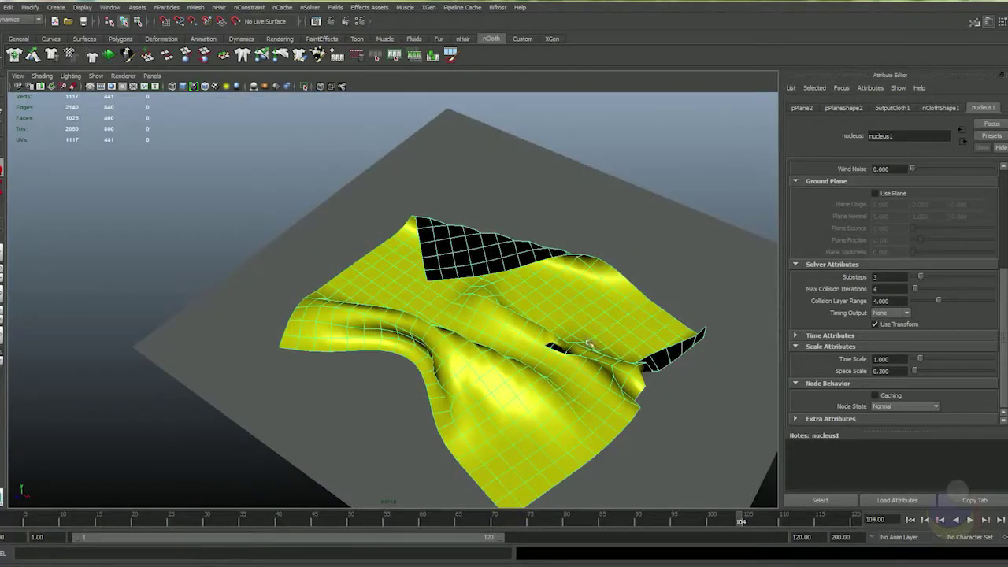
{"action": "left_click", "coordinate": [910, 520]}
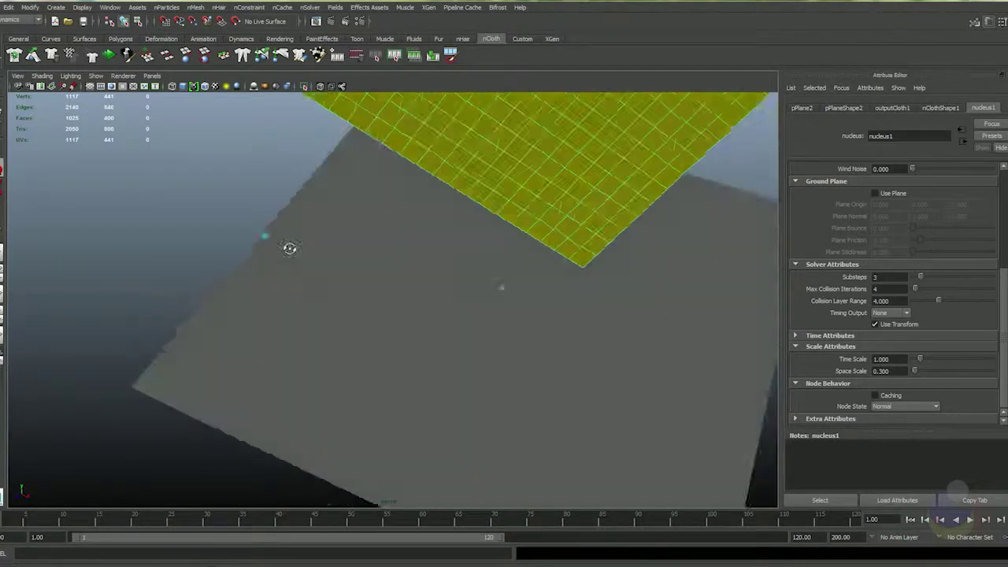
{"action": "left_click_drag", "start_coordinate": [288, 247], "coordinate": [539, 308], "text": "alt"}
- Apply Edit Mesh > Add Divisions to the cloth plane from the hotbox
{"action": "middle_click_drag", "start_coordinate": [545, 259], "coordinate": [556, 349], "text": "alt"}
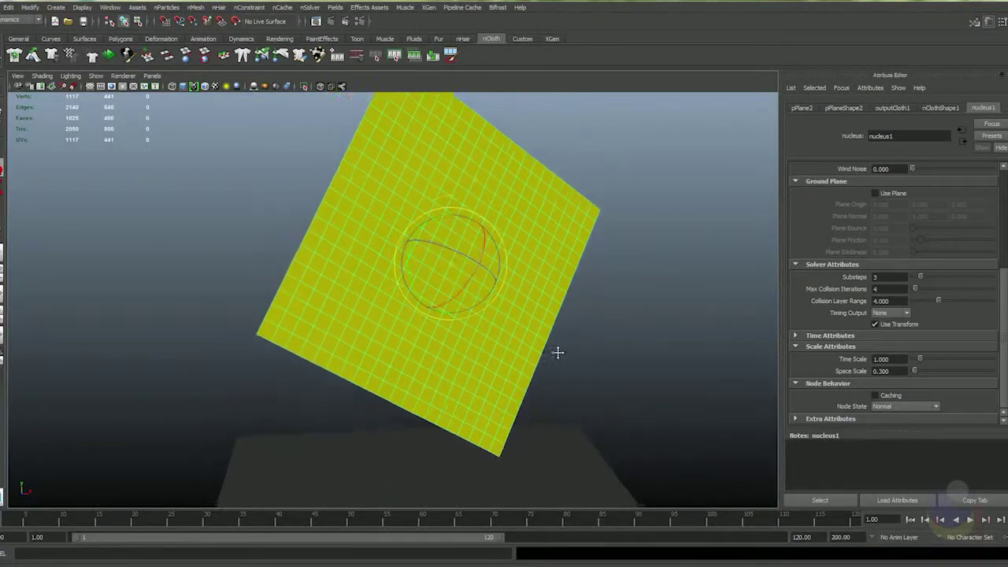
{"action": "left_click", "coordinate": [500, 246]}
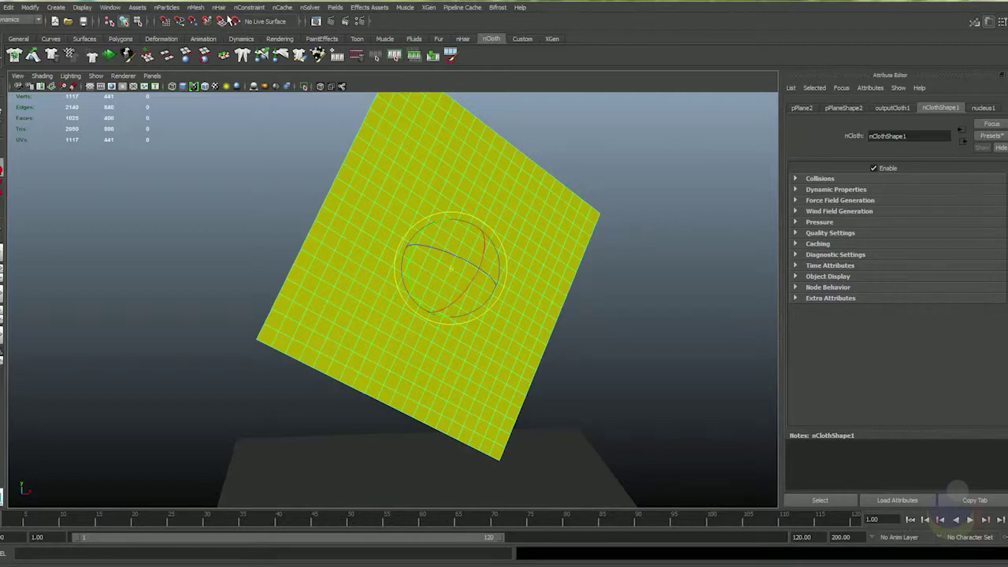
{"action": "left_click", "coordinate": [195, 7]}
{"action": "mouse_move", "coordinate": [219, 71]}
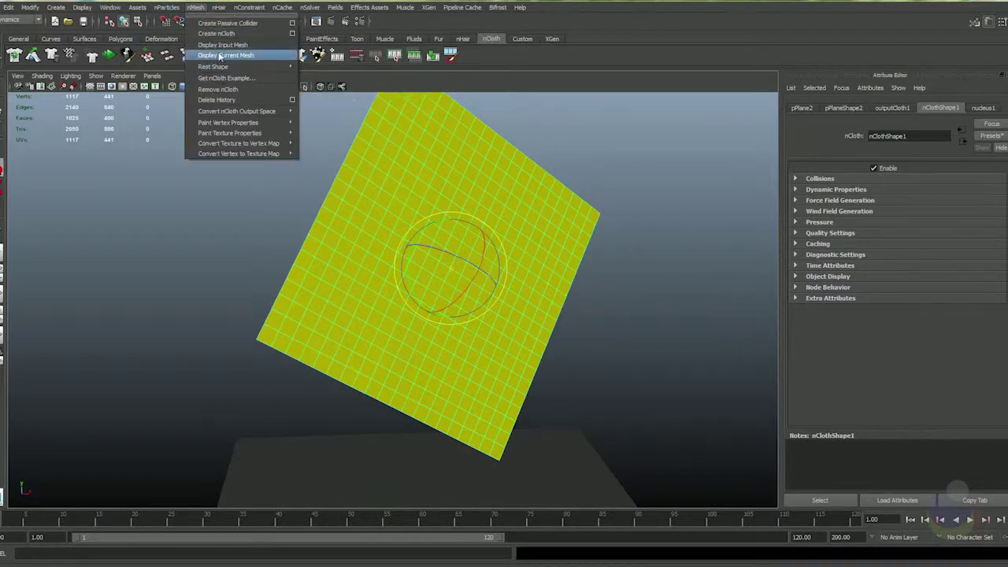
{"action": "left_click", "coordinate": [223, 46]}
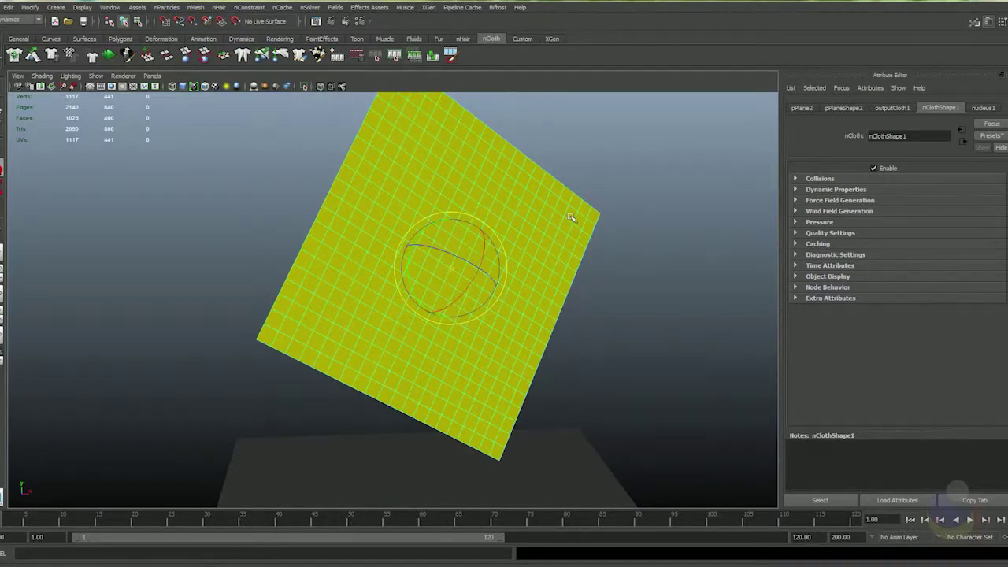
{"action": "key", "text": "space"}
{"action": "left_click_drag", "start_coordinate": [344, 248], "coordinate": [370, 465]}
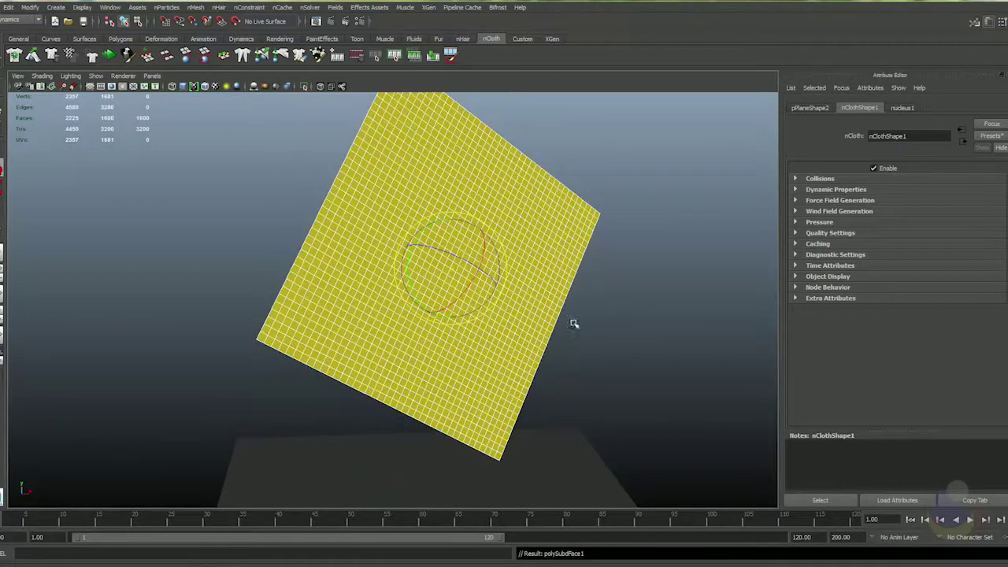
- Add divisions to the cloth plane a second time, reaching 8918 vertices
{"action": "left_click", "coordinate": [431, 189]}
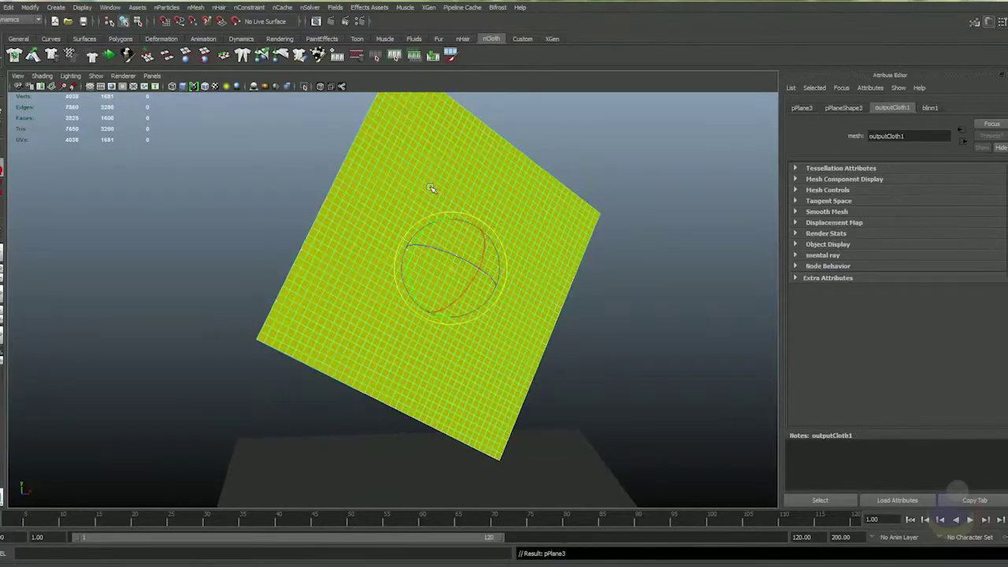
{"action": "key", "text": "space"}
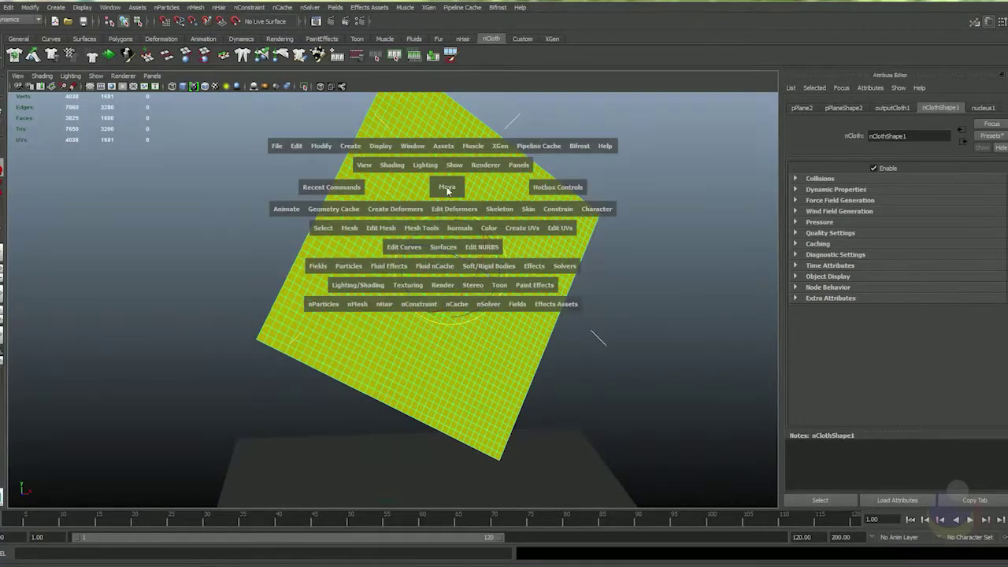
{"action": "left_click_drag", "start_coordinate": [380, 228], "coordinate": [394, 446]}
{"action": "left_click", "coordinate": [670, 315]}
{"action": "left_click", "coordinate": [512, 257]}
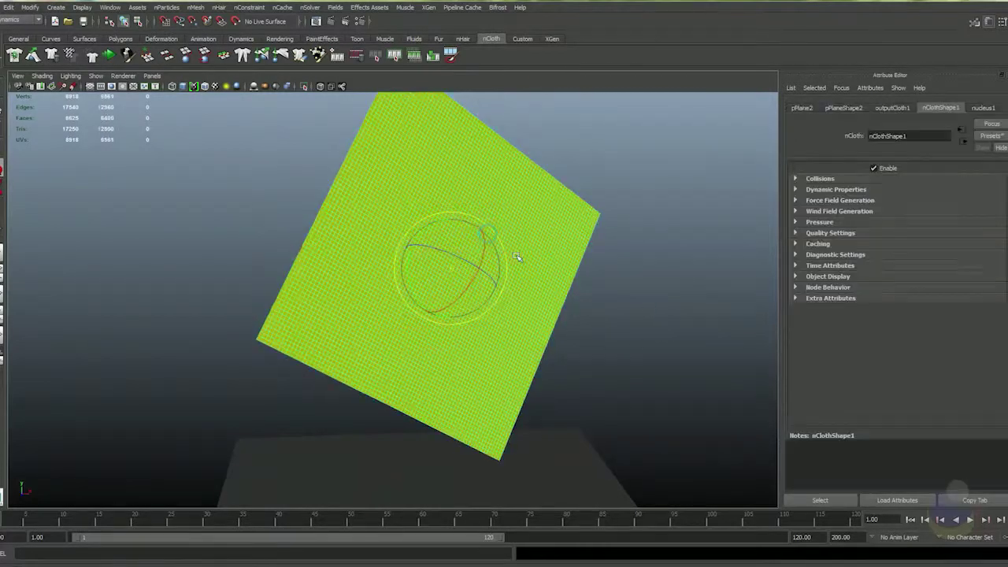
{"action": "left_click_drag", "start_coordinate": [512, 257], "coordinate": [521, 345], "text": "alt"}
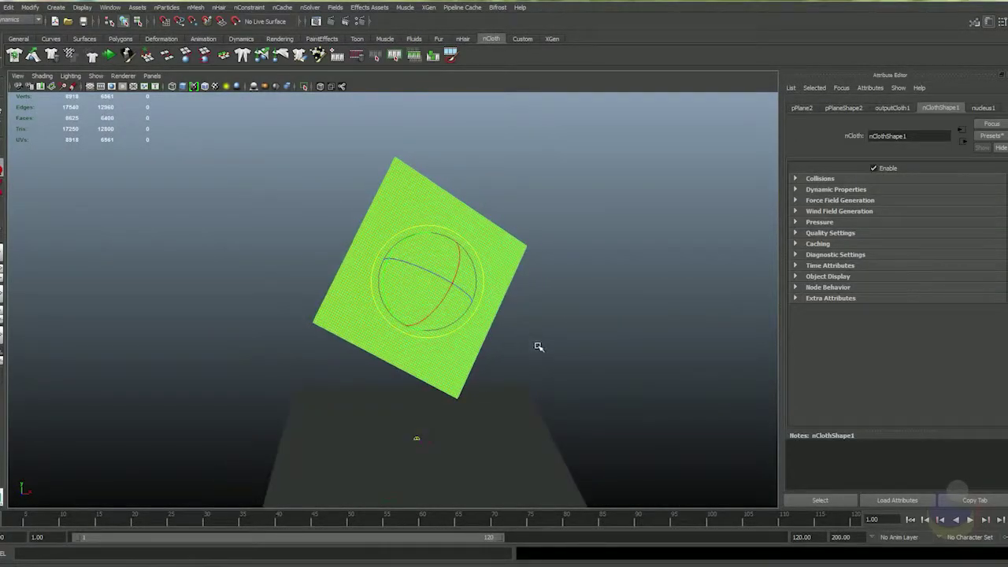
- Play the dense cloth to frame 19, then rewind the simulation to frame 1
{"action": "left_click", "coordinate": [969, 520]}
{"action": "left_click", "coordinate": [972, 519]}
{"action": "key", "text": "alt+shift+v"}
- Turn on nMesh > Display Current Mesh and replay the dense cloth falling
{"action": "left_click", "coordinate": [249, 7]}
{"action": "left_click", "coordinate": [195, 7]}
{"action": "left_click", "coordinate": [195, 7]}
{"action": "left_click", "coordinate": [214, 55]}
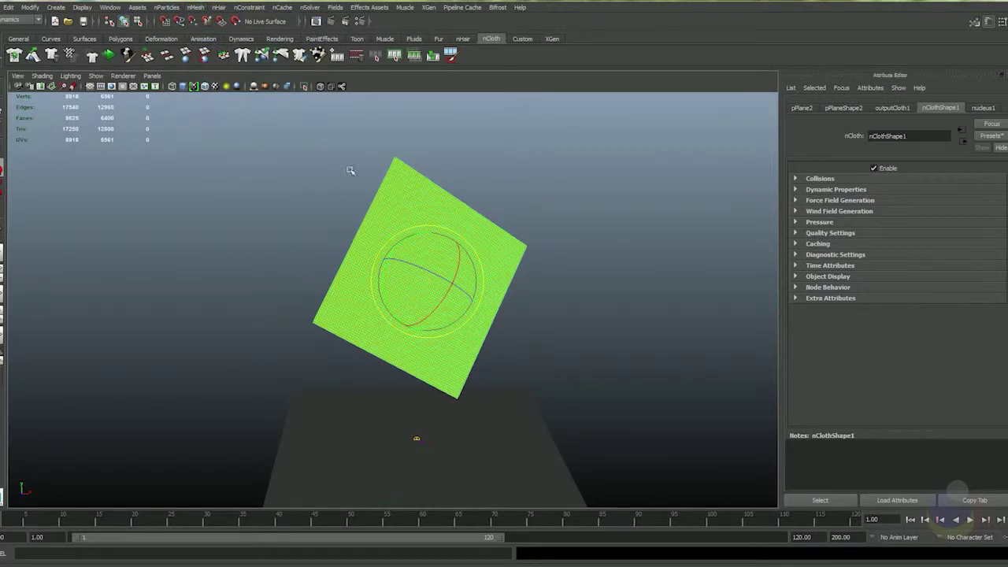
{"action": "left_click", "coordinate": [969, 520]}
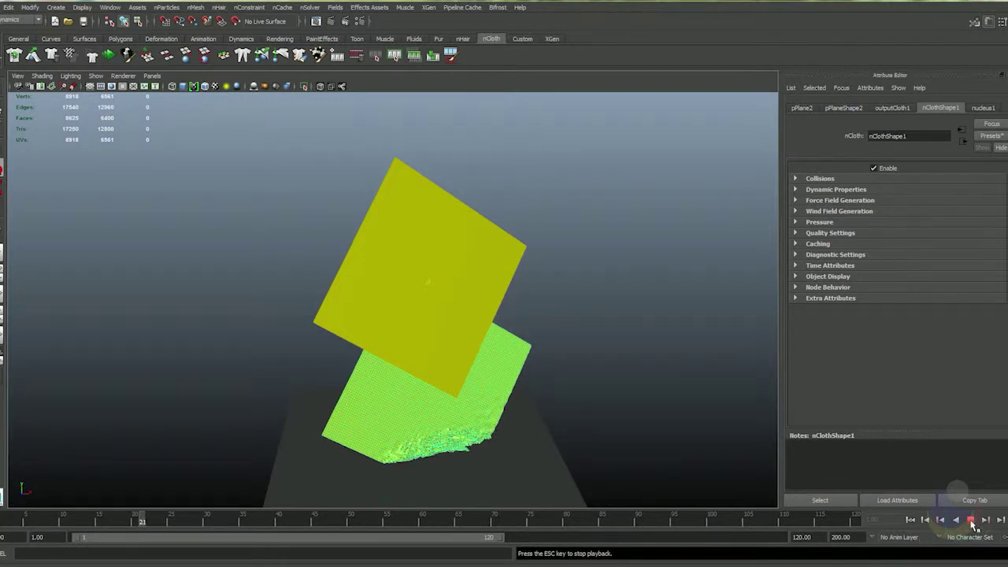
- Stop playback at frame 21 and orbit toward the cloth's crumpled edge
{"action": "left_click", "coordinate": [974, 526]}
{"action": "key", "text": "e"}
{"action": "left_click_drag", "start_coordinate": [393, 417], "coordinate": [441, 417], "text": "alt"}
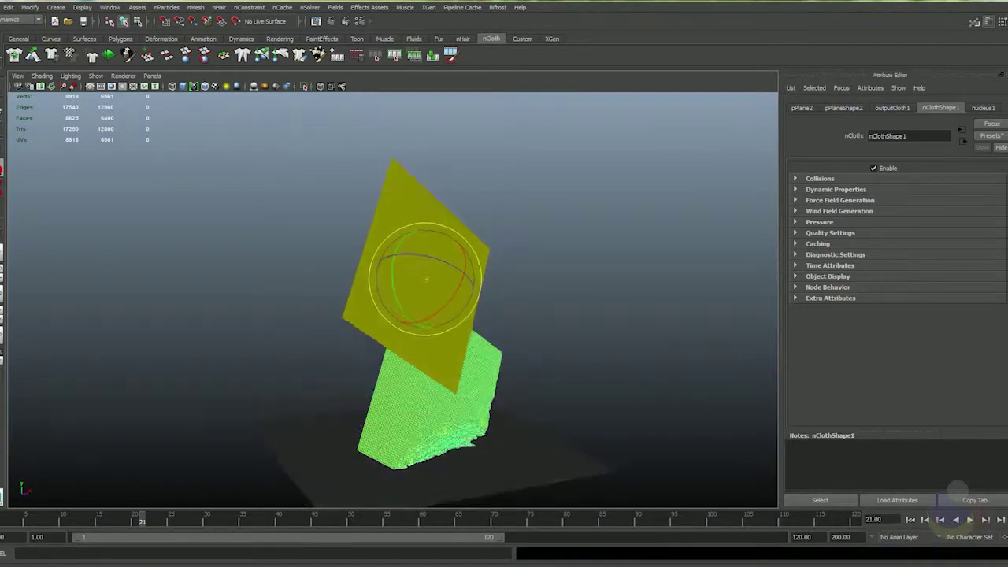
{"action": "scroll", "coordinate": [490, 344], "scroll_direction": "up", "scroll_amount": 10}
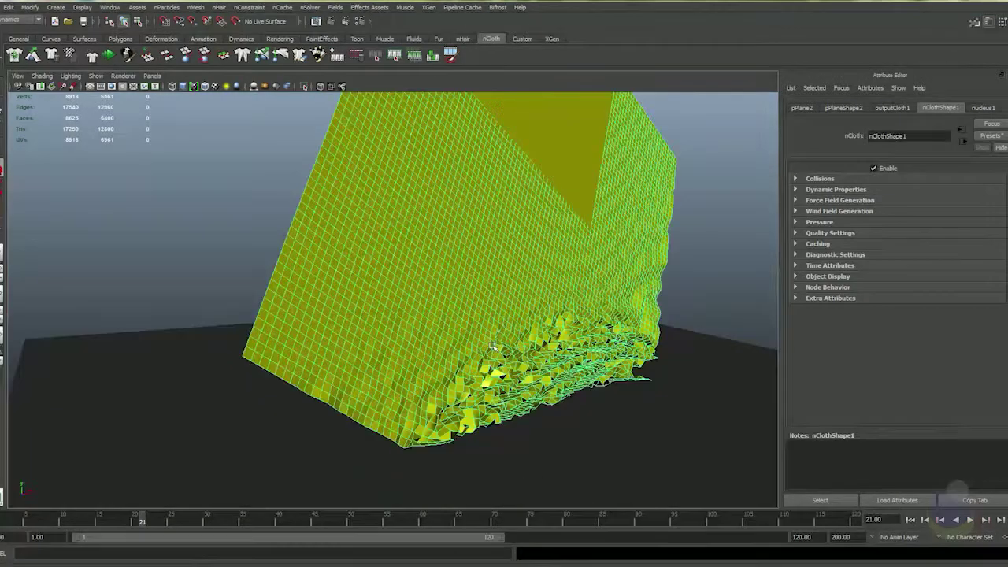
{"action": "left_click_drag", "start_coordinate": [490, 344], "coordinate": [446, 375], "text": "alt"}
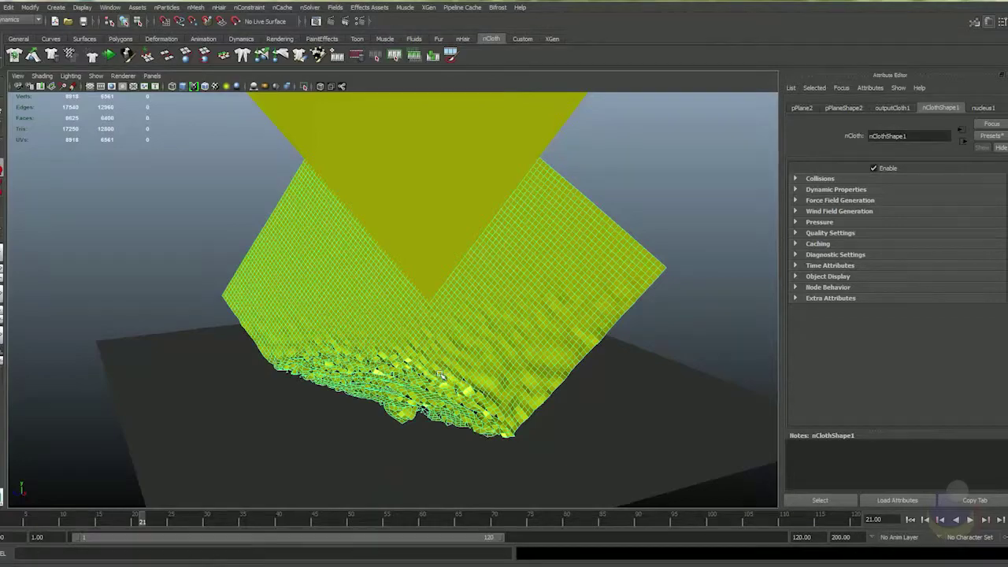
{"action": "left_click_drag", "start_coordinate": [488, 343], "coordinate": [494, 315], "text": "alt"}
- Dolly in close on the jagged lower edge of the cloth from a low angle, then pull back
{"action": "left_click_drag", "start_coordinate": [522, 363], "coordinate": [536, 395], "text": "alt"}
{"action": "left_click_drag", "start_coordinate": [473, 414], "coordinate": [357, 306], "text": "alt"}
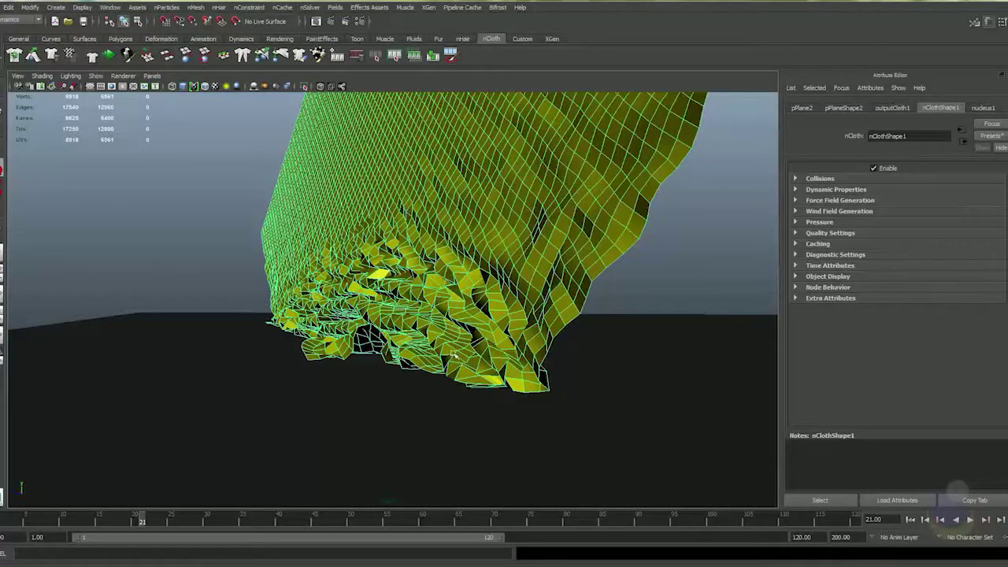
{"action": "left_click_drag", "start_coordinate": [454, 353], "coordinate": [508, 277], "text": "alt"}
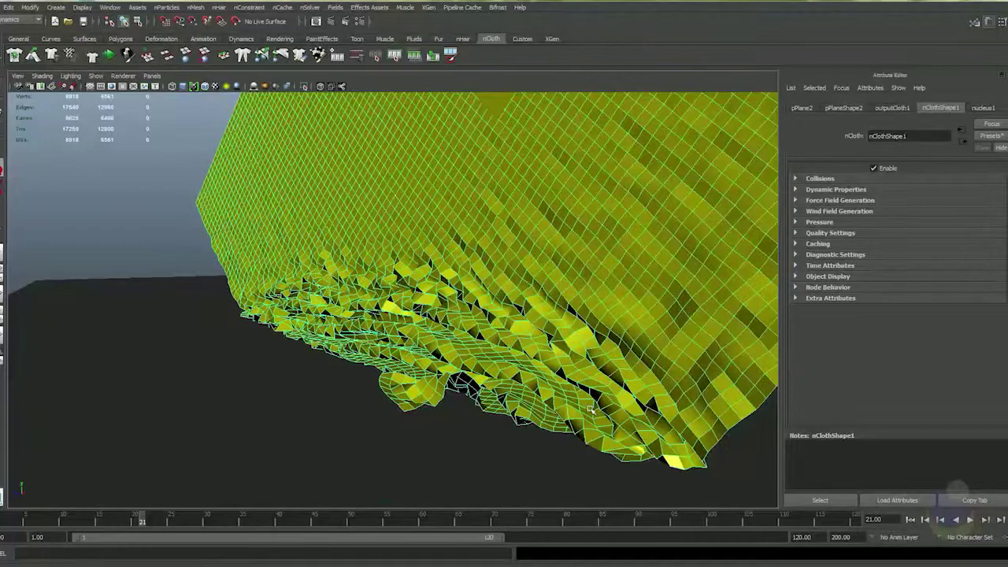
{"action": "left_click_drag", "start_coordinate": [431, 367], "coordinate": [568, 332], "text": "alt"}
{"action": "left_click_drag", "start_coordinate": [575, 387], "coordinate": [504, 323], "text": "alt"}
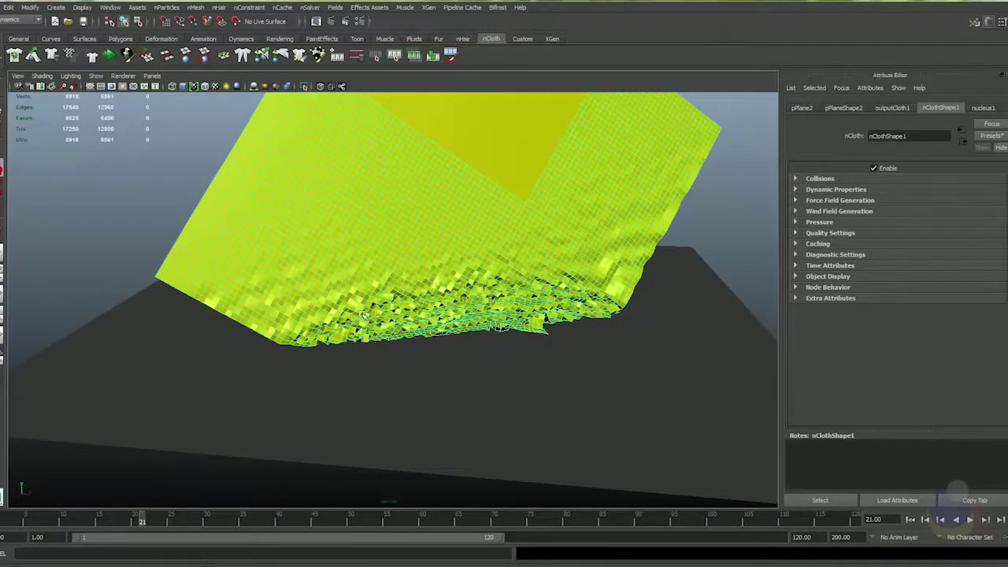
{"action": "right_click_drag", "start_coordinate": [598, 314], "coordinate": [646, 365], "text": "alt"}
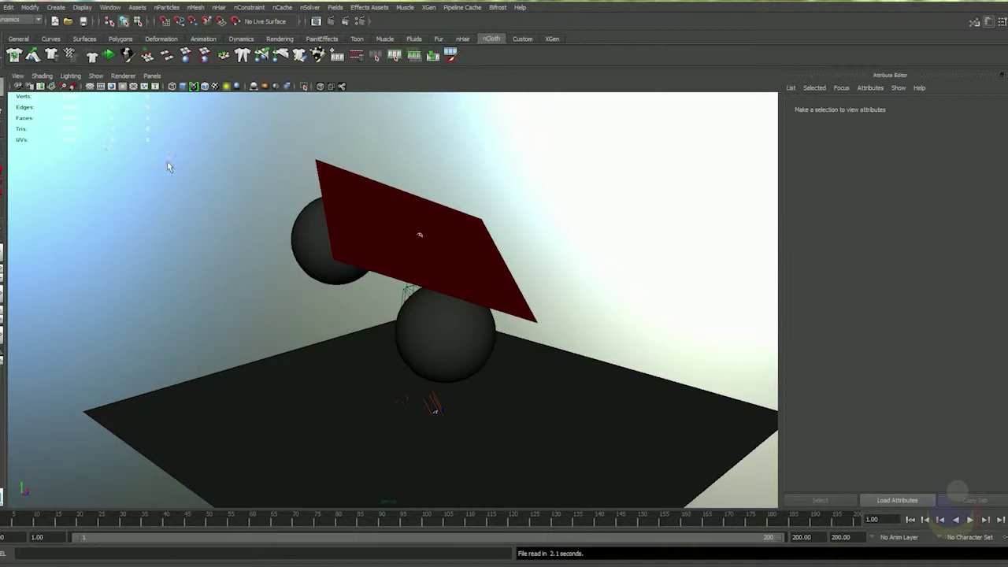
- Select the red output cloth plane, try hiding it, and undo to restore the collision spheres
{"action": "left_click", "coordinate": [347, 203]}
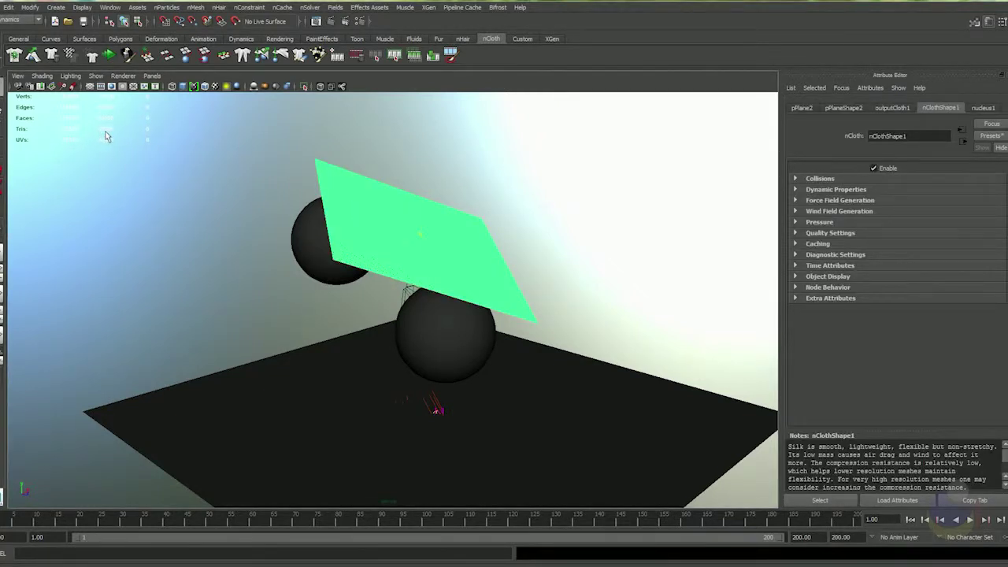
{"action": "left_click_drag", "start_coordinate": [430, 218], "coordinate": [447, 303], "text": "alt"}
{"action": "scroll", "coordinate": [443, 270], "scroll_direction": "up", "scroll_amount": 3}
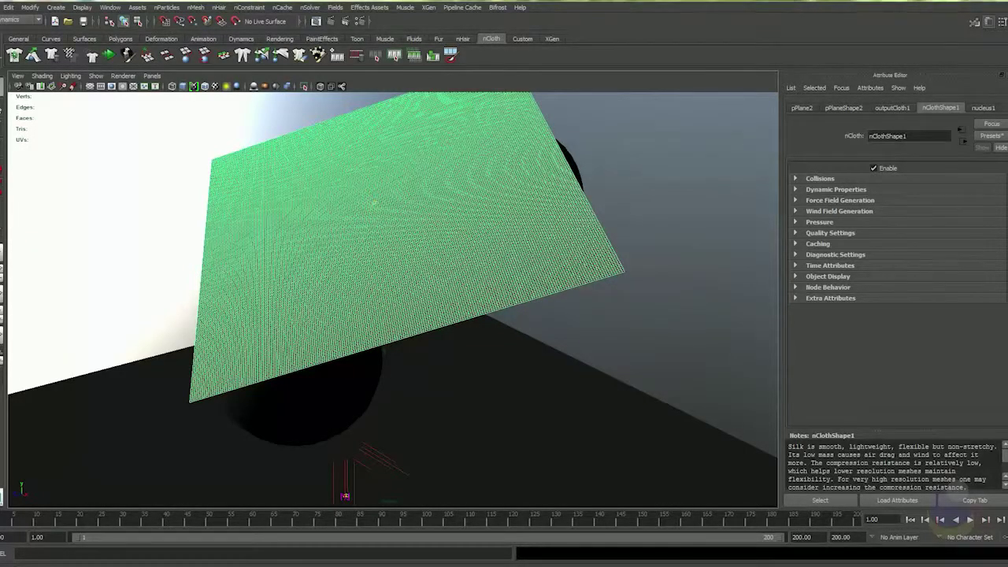
{"action": "left_click", "coordinate": [374, 202]}
{"action": "key", "text": "shift+h"}
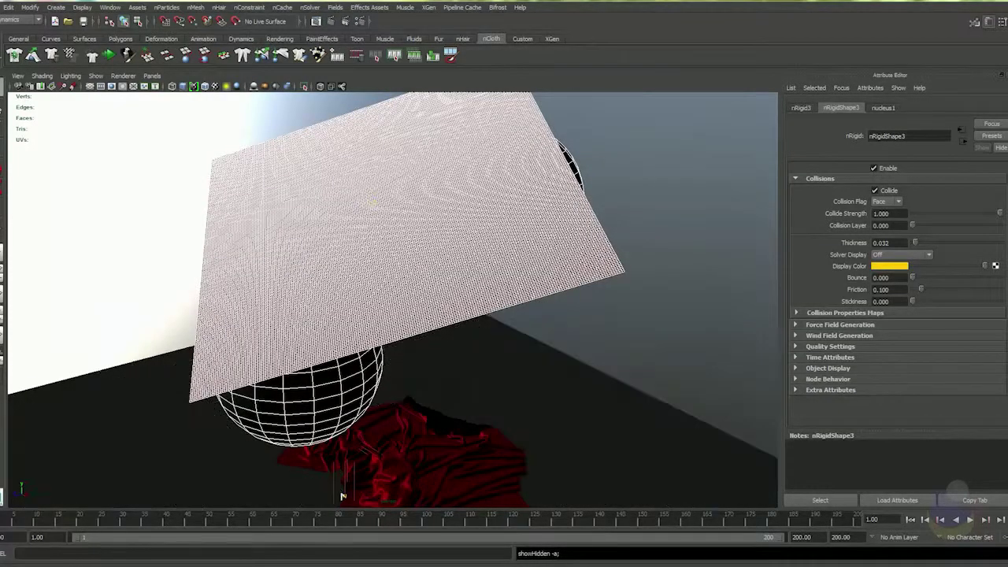
{"action": "key", "text": "ctrl+h"}
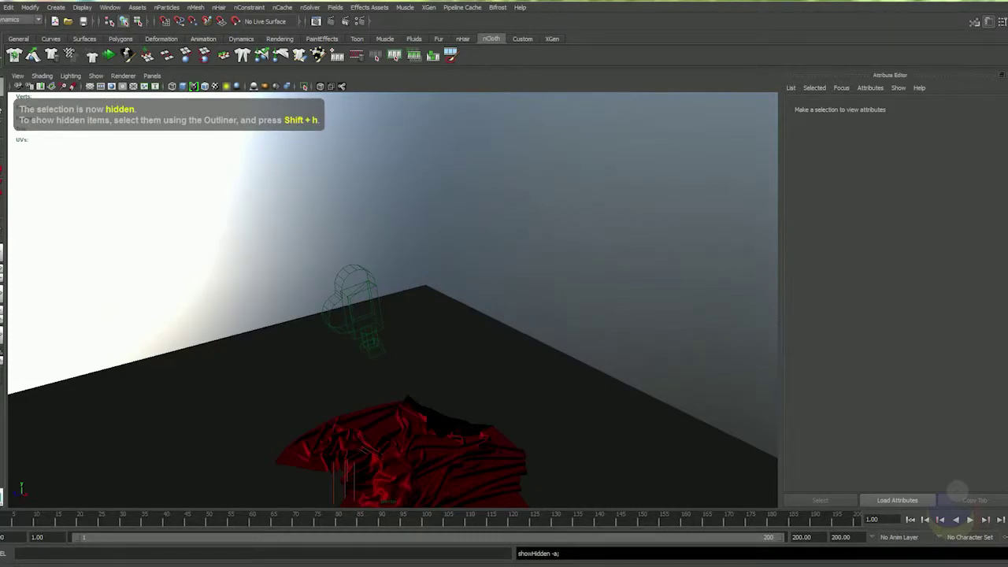
{"action": "key", "text": "ctrl+z"}
{"action": "key", "text": "ctrl+z"}
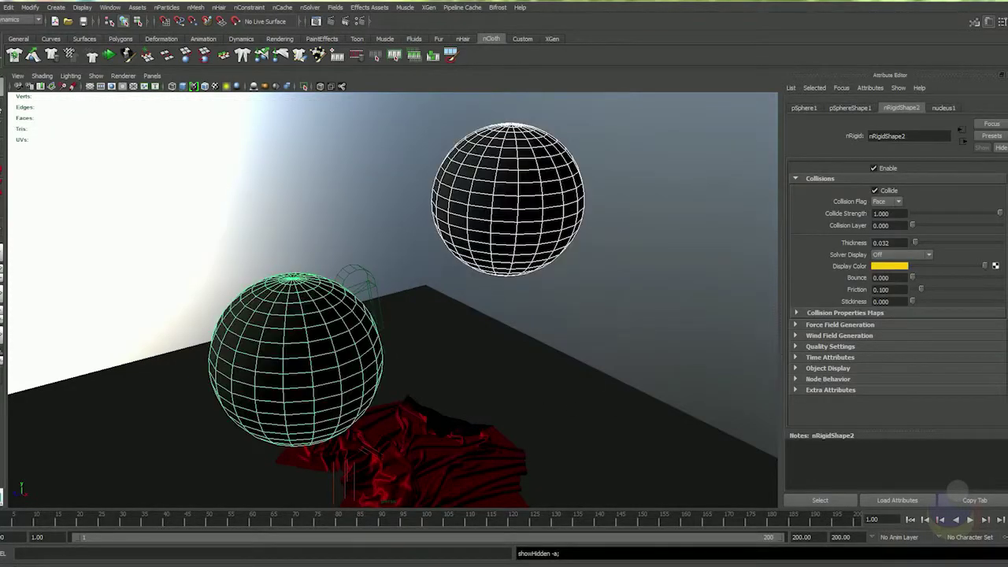
- From a new angle, select the green nCloth plane and hide it with Ctrl+H
{"action": "left_click_drag", "start_coordinate": [610, 378], "coordinate": [752, 351], "text": "alt"}
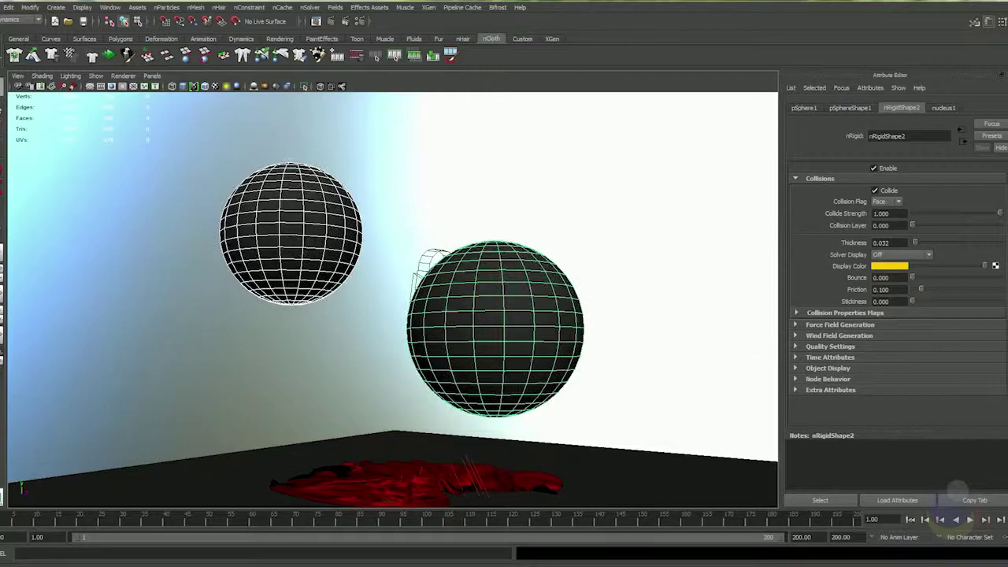
{"action": "left_click", "coordinate": [659, 265]}
{"action": "left_click_drag", "start_coordinate": [659, 265], "coordinate": [320, 297], "text": "alt"}
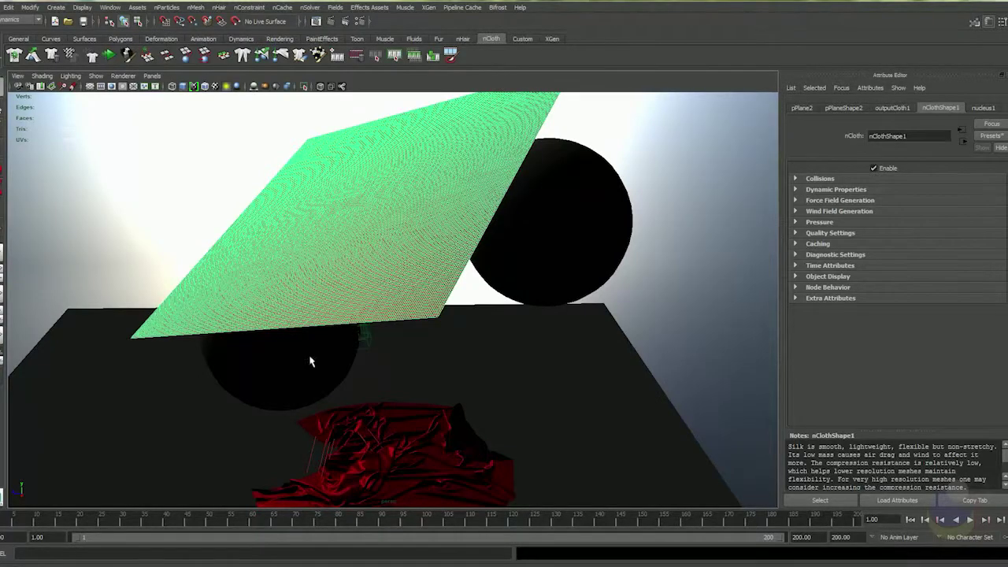
{"action": "left_click_drag", "start_coordinate": [310, 361], "coordinate": [378, 365], "text": "alt"}
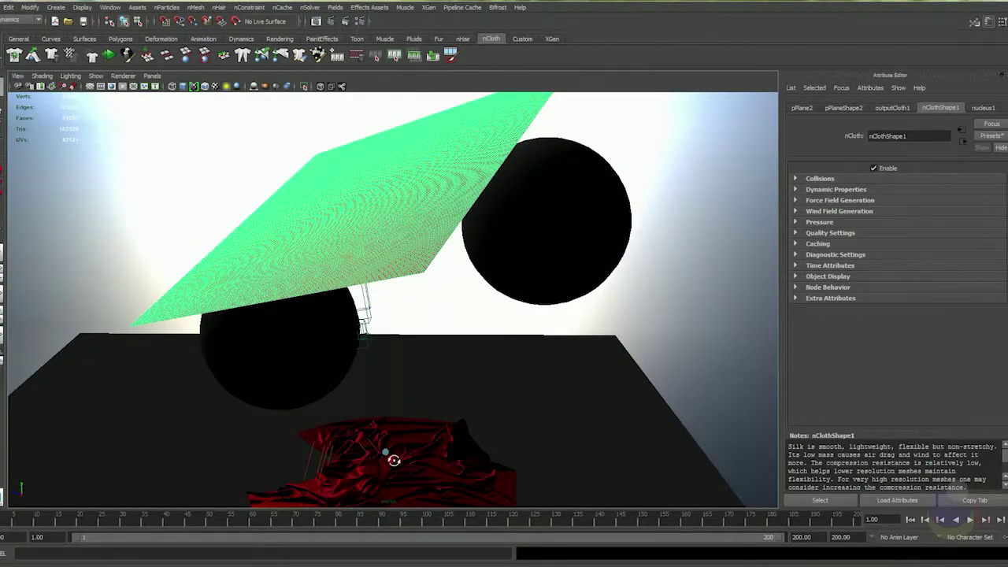
{"action": "left_click_drag", "start_coordinate": [394, 459], "coordinate": [418, 367], "text": "alt"}
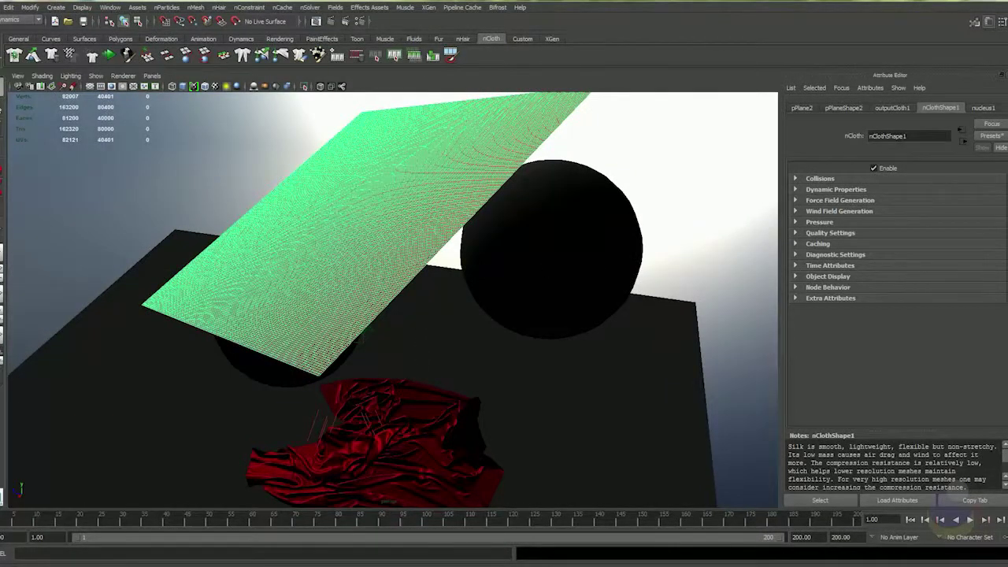
{"action": "key", "text": "ctrl+h"}
- Select both collision spheres and hide them
{"action": "left_click", "coordinate": [288, 311]}
{"action": "left_click", "coordinate": [551, 248], "text": "shift"}
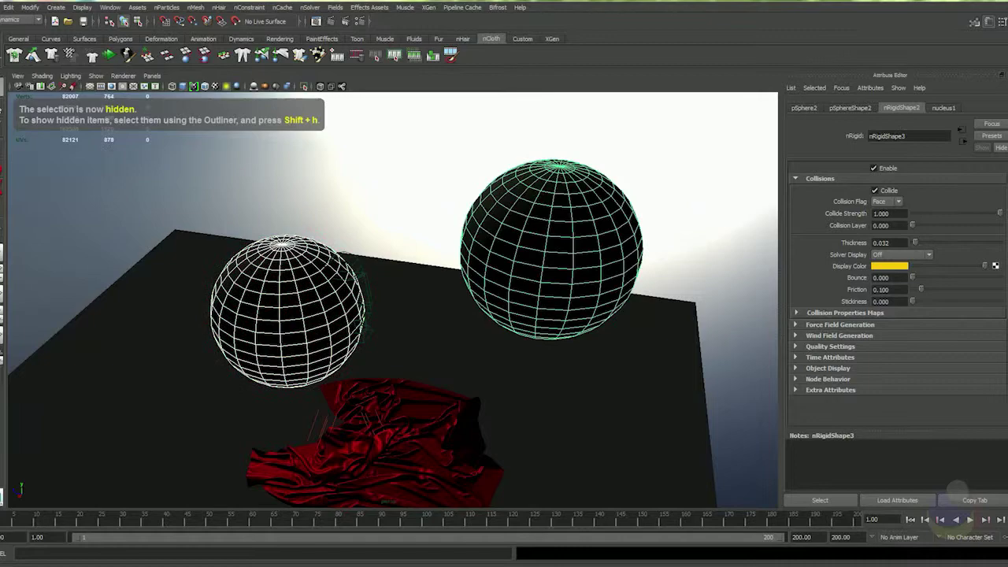
{"action": "key", "text": "ctrl+h"}
- View the red cloth through camera1 from the hotbox Panels menu, then reselect the cloth mesh
{"action": "left_click", "coordinate": [406, 410]}
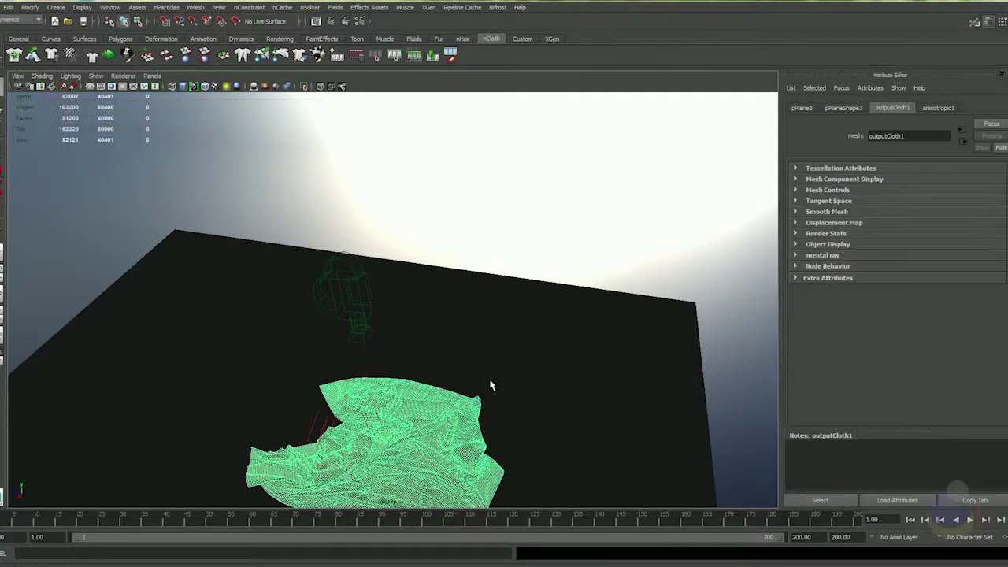
{"action": "key", "text": "space"}
{"action": "left_click", "coordinate": [562, 359]}
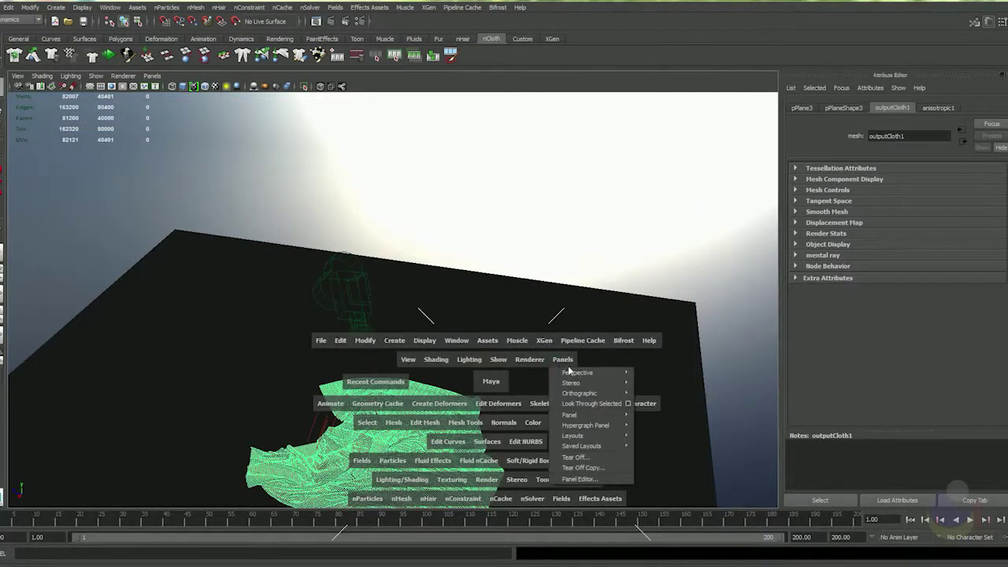
{"action": "mouse_move", "coordinate": [612, 380]}
{"action": "left_click", "coordinate": [657, 373]}
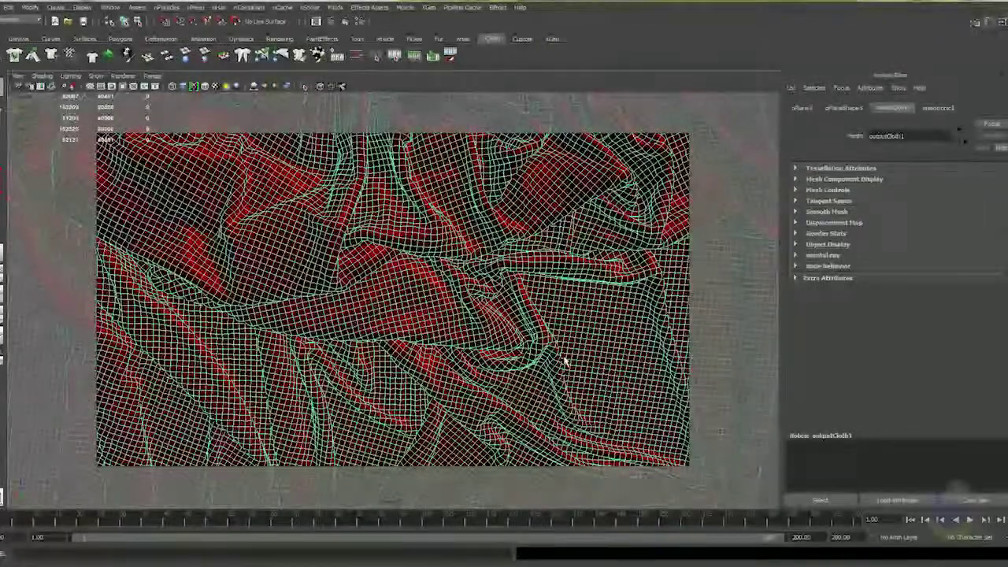
{"action": "left_click", "coordinate": [769, 398]}
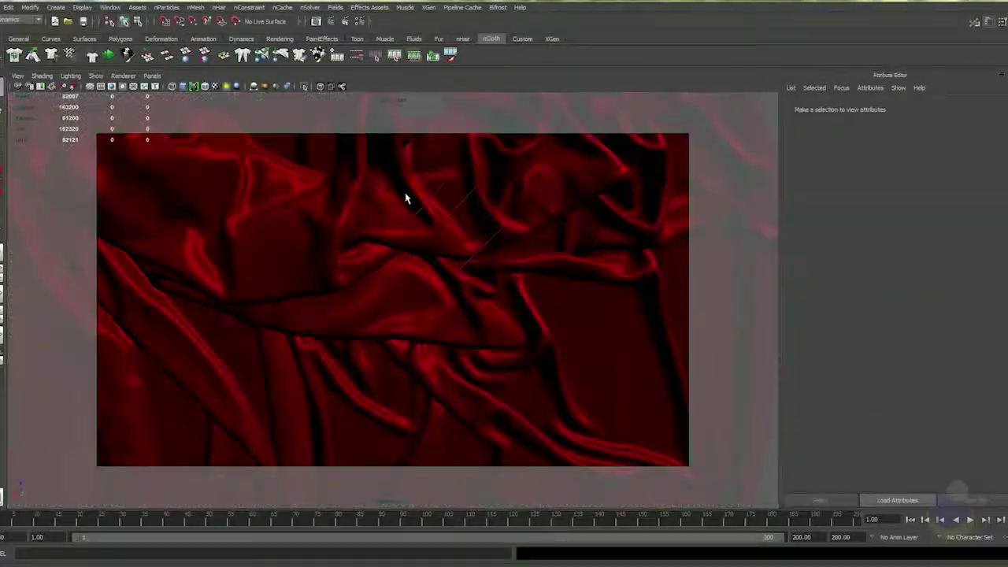
{"action": "left_click", "coordinate": [426, 302]}
- Rotate directionalLight1 to reshape the cloth highlights and review the anisotropic1 material settings
{"action": "left_click", "coordinate": [489, 242]}
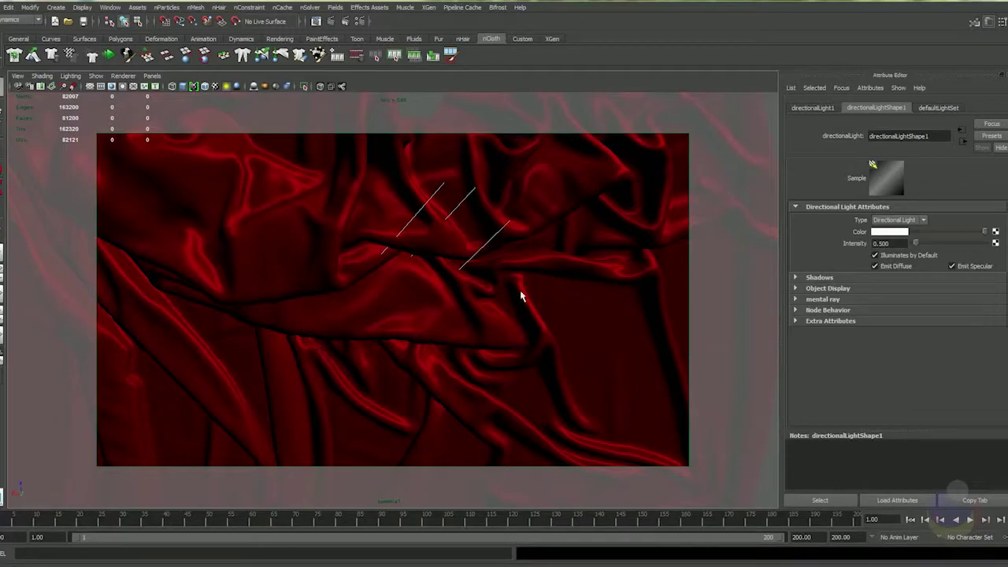
{"action": "key", "text": "e"}
{"action": "mouse_move", "coordinate": [433, 273]}
{"action": "left_mouse_down"}
{"action": "mouse_move", "coordinate": [396, 266]}
{"action": "mouse_move", "coordinate": [433, 303]}
{"action": "mouse_move", "coordinate": [397, 239]}
{"action": "mouse_move", "coordinate": [383, 286]}
{"action": "mouse_move", "coordinate": [394, 275]}
{"action": "left_mouse_up"}
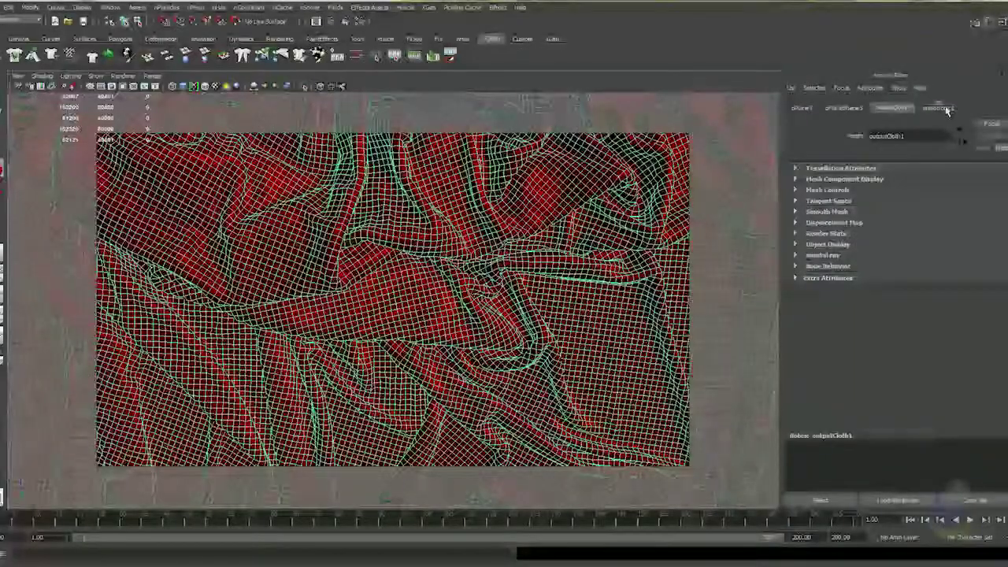
{"action": "left_click", "coordinate": [945, 109]}
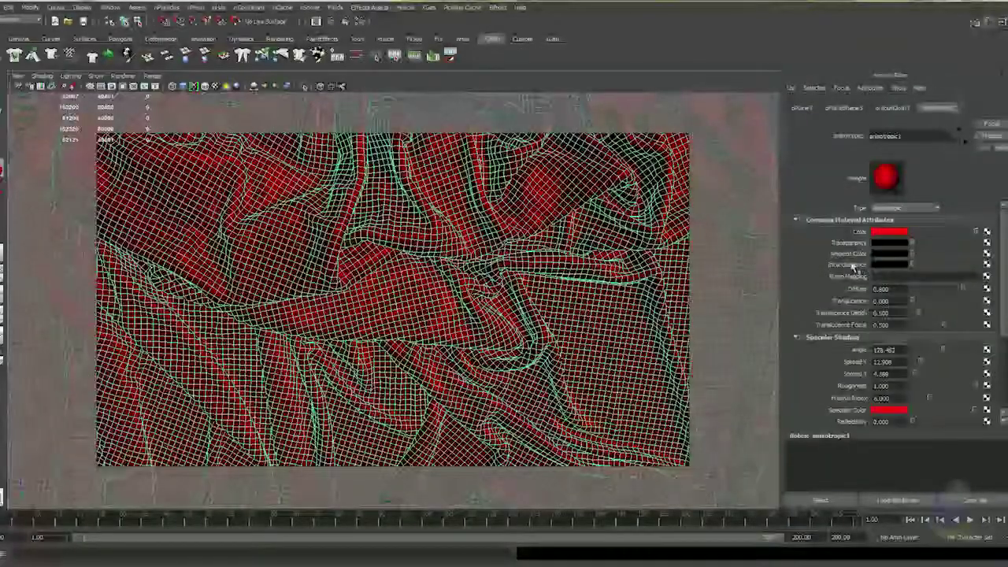
{"action": "scroll", "coordinate": [865, 331], "scroll_direction": "down", "scroll_amount": 3}
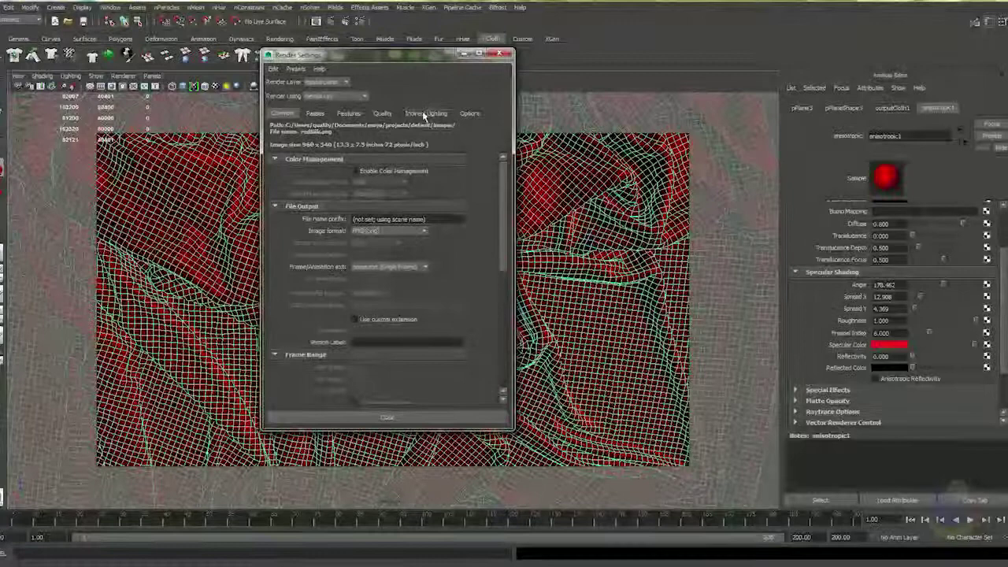
- Create Image Based Lighting from the Indirect Lighting tab, then close Render Settings
{"action": "left_click", "coordinate": [425, 115]}
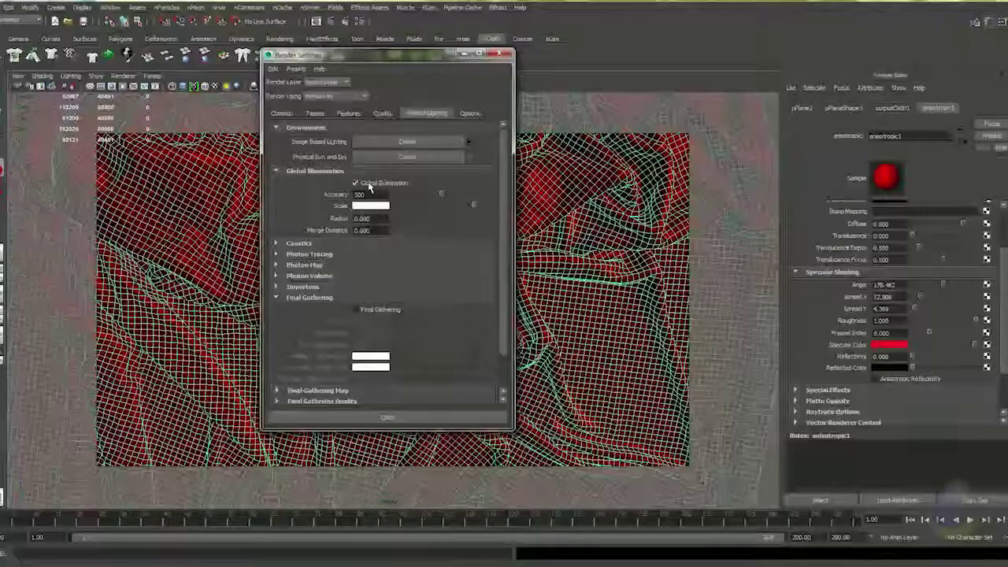
{"action": "left_click", "coordinate": [470, 143]}
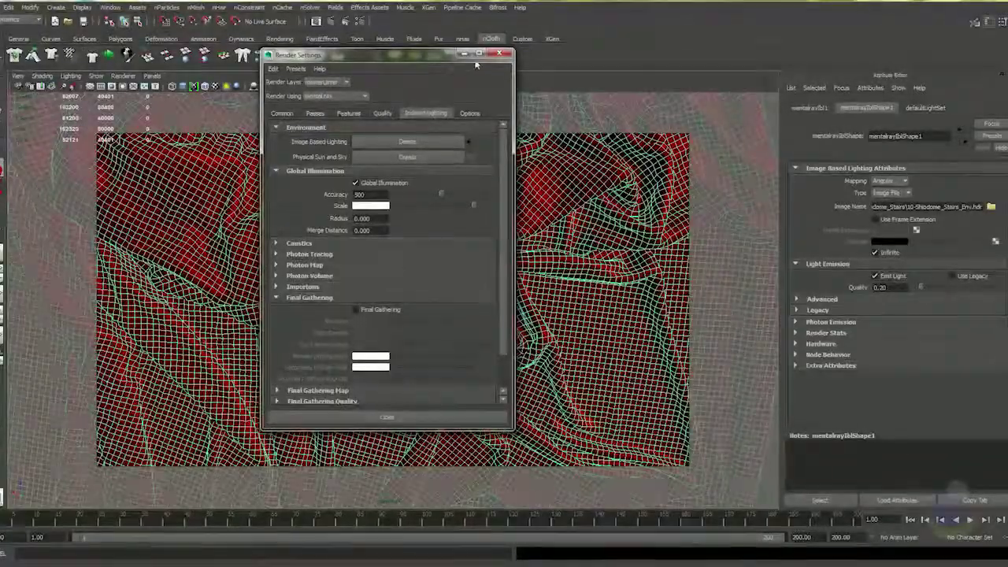
{"action": "left_click", "coordinate": [498, 53]}
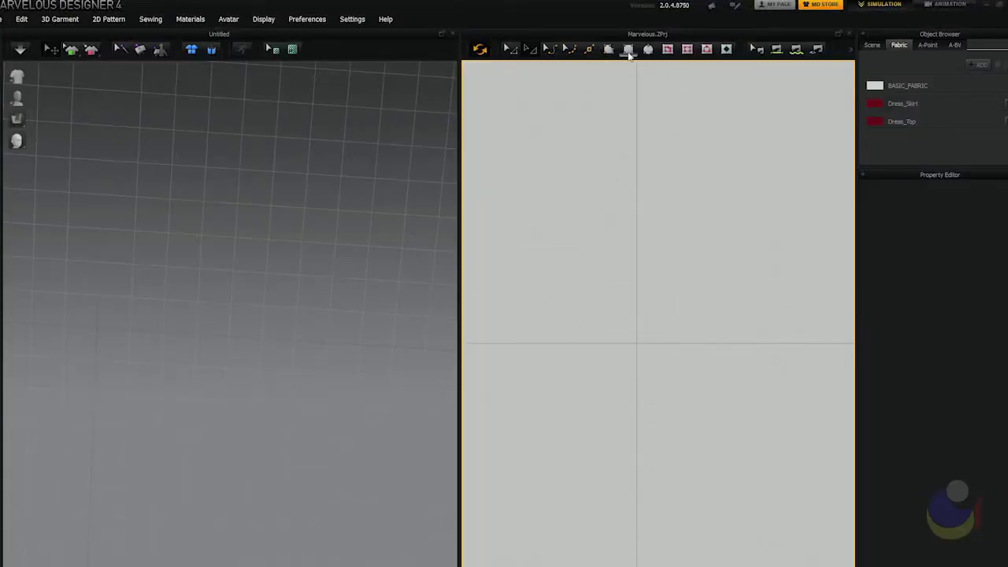
- Draw a square rectangle pattern in the 2D window
{"action": "left_click", "coordinate": [628, 49]}
{"action": "left_click_drag", "start_coordinate": [590, 229], "coordinate": [696, 331]}
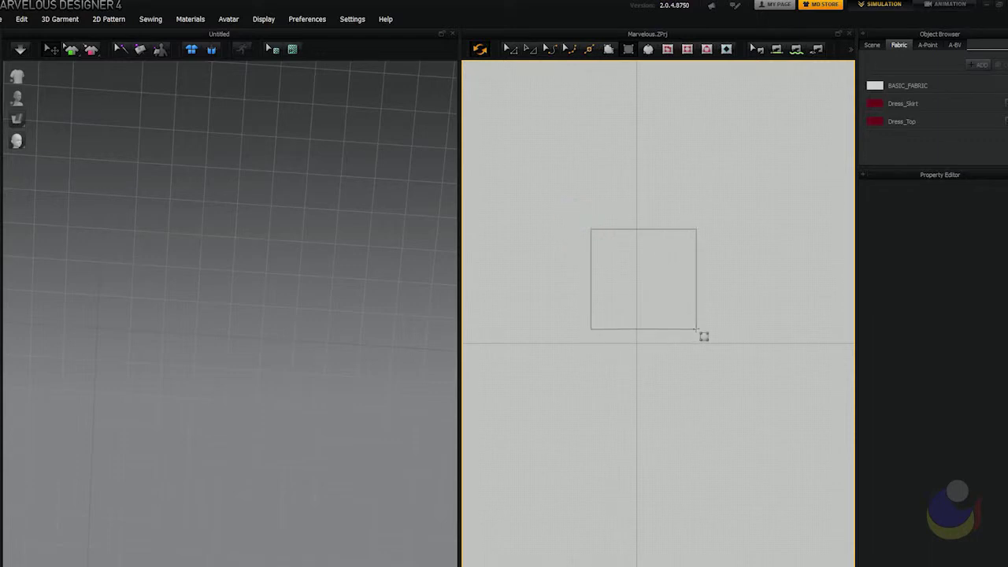
{"action": "right_click_drag", "start_coordinate": [265, 420], "coordinate": [313, 330]}
{"action": "scroll", "coordinate": [285, 358], "scroll_direction": "down", "scroll_amount": 5}
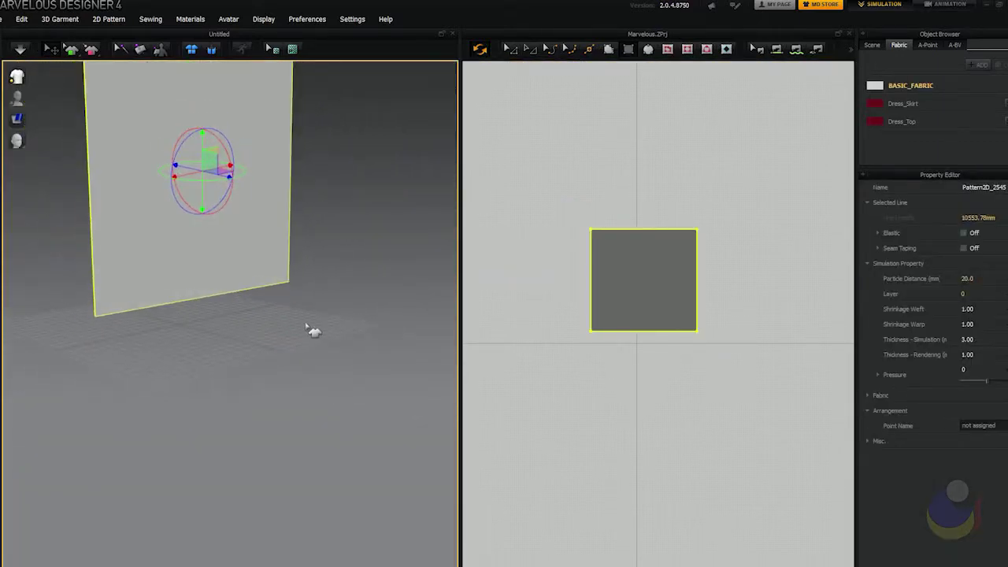
- Shrink the square from its corner and rotate it in 3D to lie nearly flat
{"action": "left_click", "coordinate": [625, 281]}
{"action": "left_click_drag", "start_coordinate": [579, 219], "coordinate": [621, 259]}
{"action": "right_click_drag", "start_coordinate": [282, 293], "coordinate": [347, 315]}
{"action": "left_click_drag", "start_coordinate": [254, 214], "coordinate": [229, 157]}
{"action": "right_click_drag", "start_coordinate": [314, 274], "coordinate": [286, 353]}
{"action": "right_click_drag", "start_coordinate": [236, 254], "coordinate": [348, 387]}
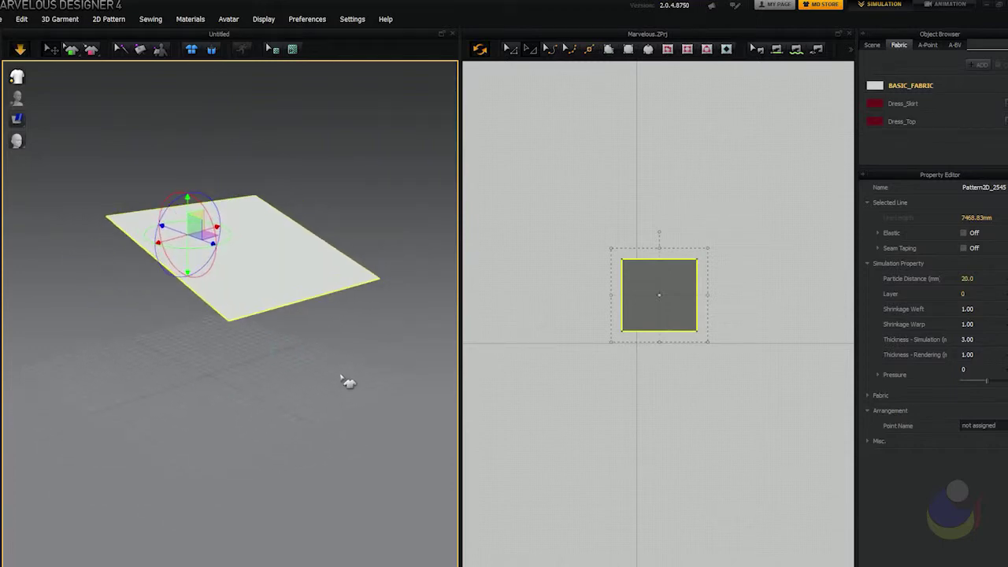
- Stop the simulation and return the sheet upright with Reset 3D Arrangement (Selected)
{"action": "key", "text": "space"}
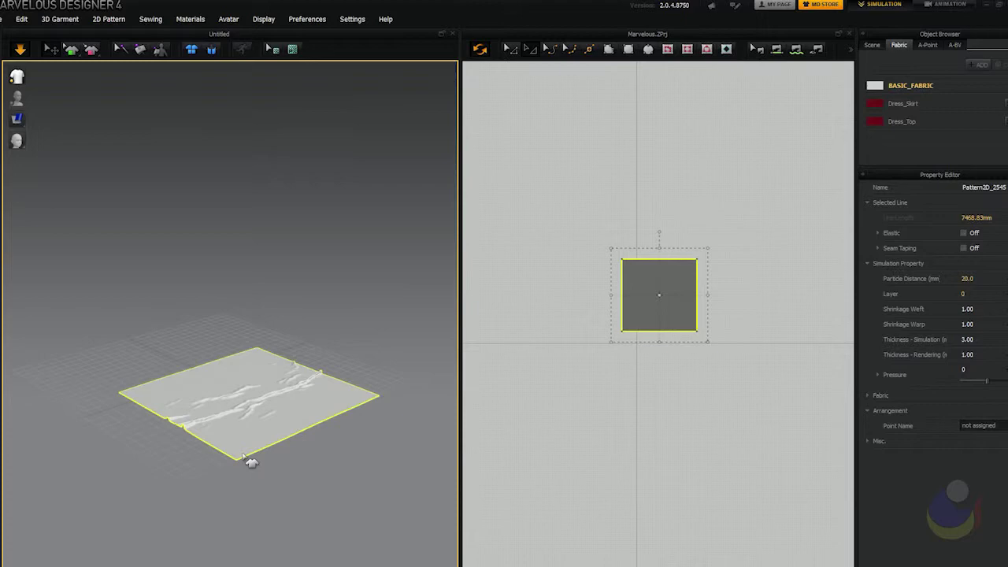
{"action": "key", "text": "space"}
{"action": "left_click", "coordinate": [245, 389]}
{"action": "right_click_drag", "start_coordinate": [288, 495], "coordinate": [331, 447]}
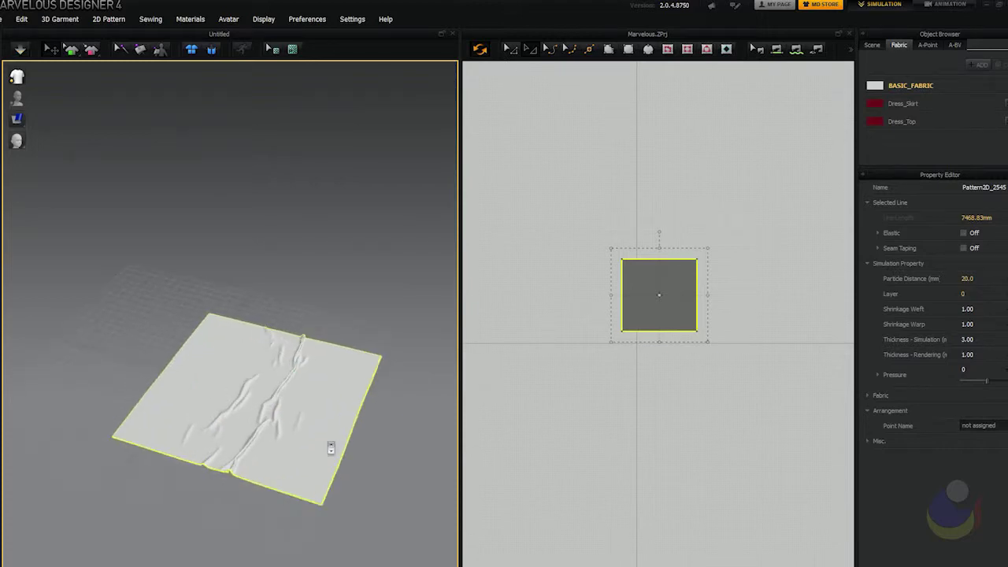
{"action": "right_click", "coordinate": [291, 393]}
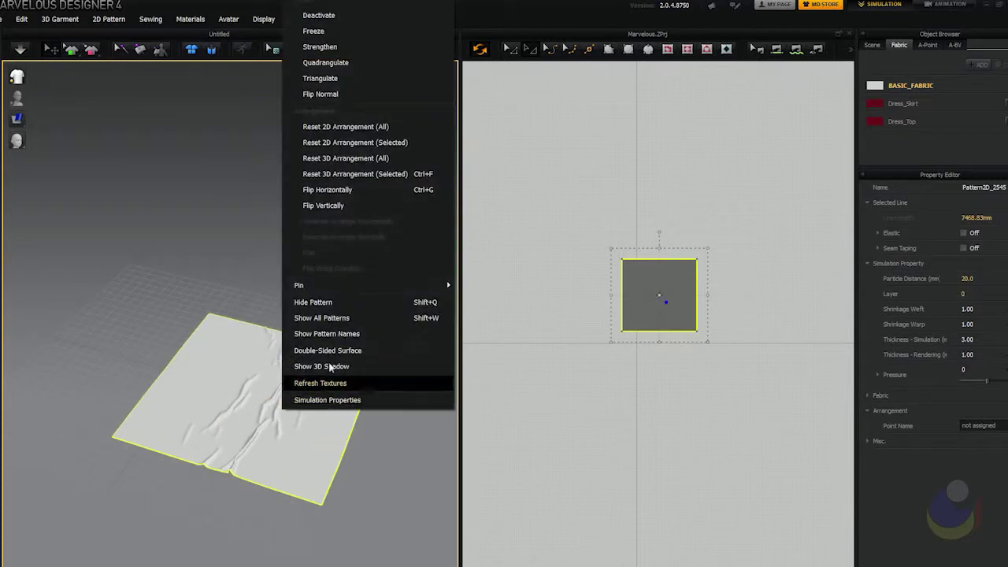
{"action": "left_click", "coordinate": [358, 142]}
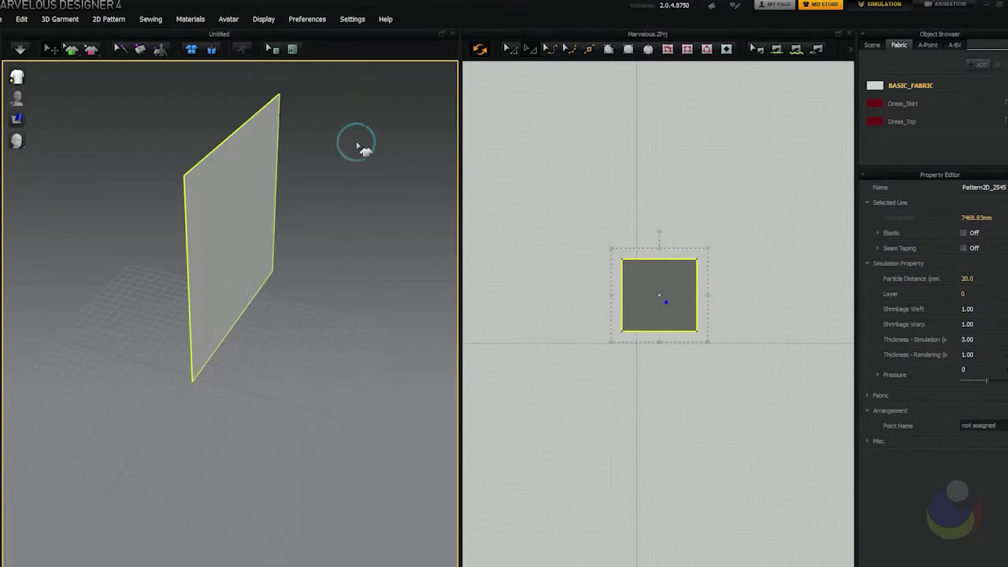
- Tilt the sheet about 45 degrees and simulate it falling onto the ground
{"action": "left_click", "coordinate": [263, 201]}
{"action": "right_click_drag", "start_coordinate": [341, 259], "coordinate": [310, 190]}
{"action": "left_click_drag", "start_coordinate": [310, 191], "coordinate": [324, 133]}
{"action": "right_click_drag", "start_coordinate": [243, 277], "coordinate": [333, 342]}
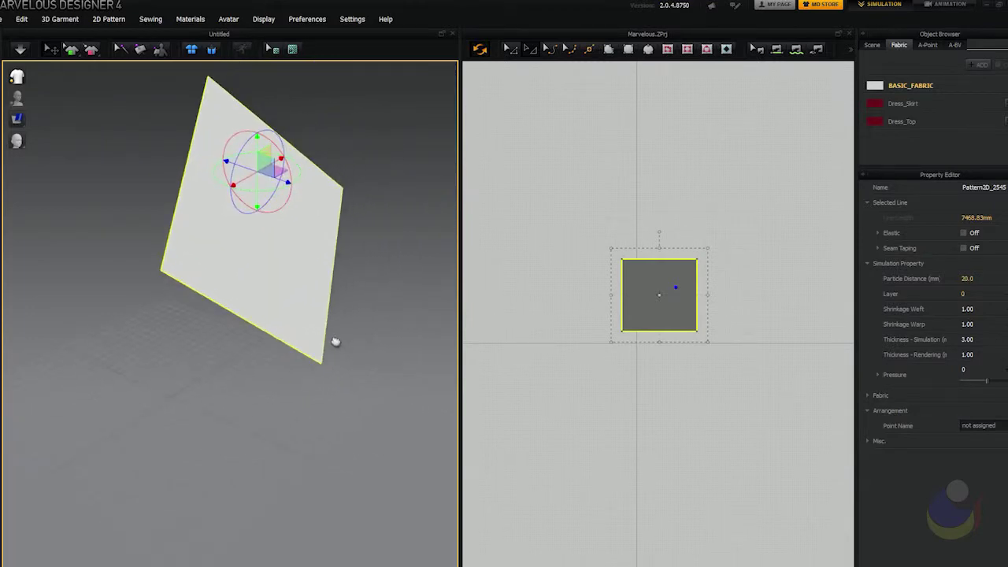
{"action": "key", "text": "space"}
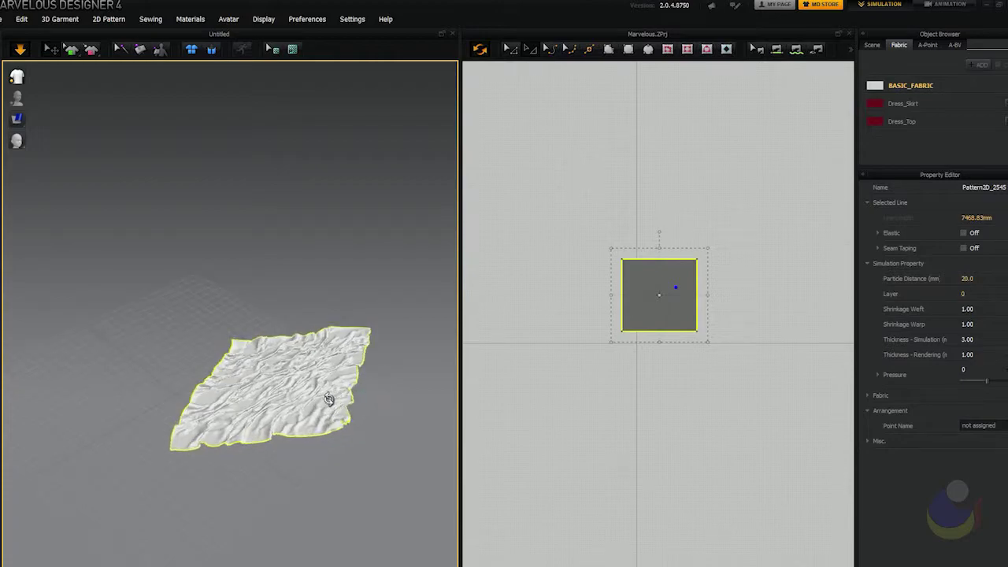
- While simulating, pull the cloth up-left and from below into dense converging folds
{"action": "key", "text": "space"}
{"action": "right_click_drag", "start_coordinate": [388, 459], "coordinate": [282, 433]}
{"action": "scroll", "coordinate": [315, 361], "scroll_direction": "up", "scroll_amount": 6}
{"action": "key", "text": "space"}
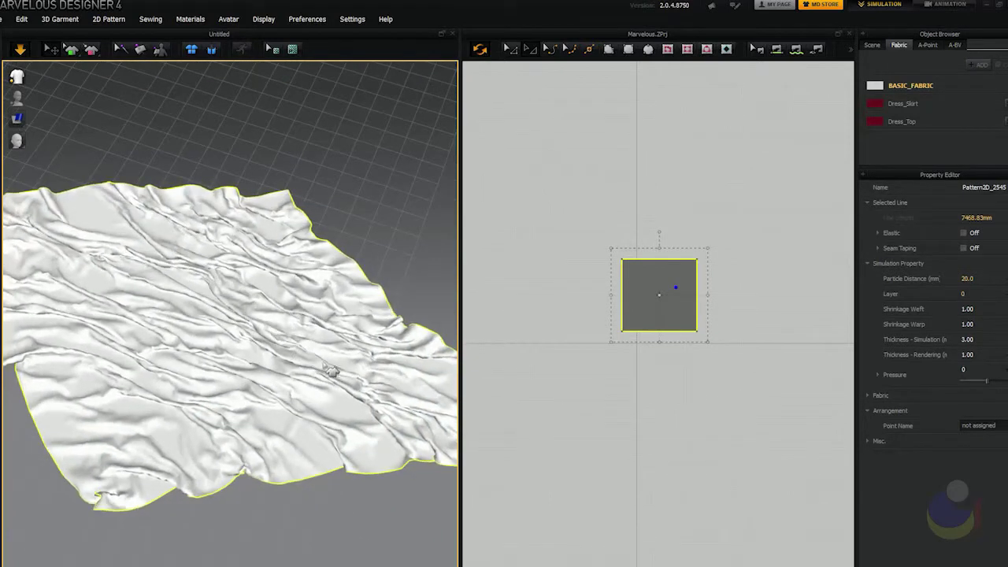
{"action": "left_click_drag", "start_coordinate": [378, 384], "coordinate": [266, 305]}
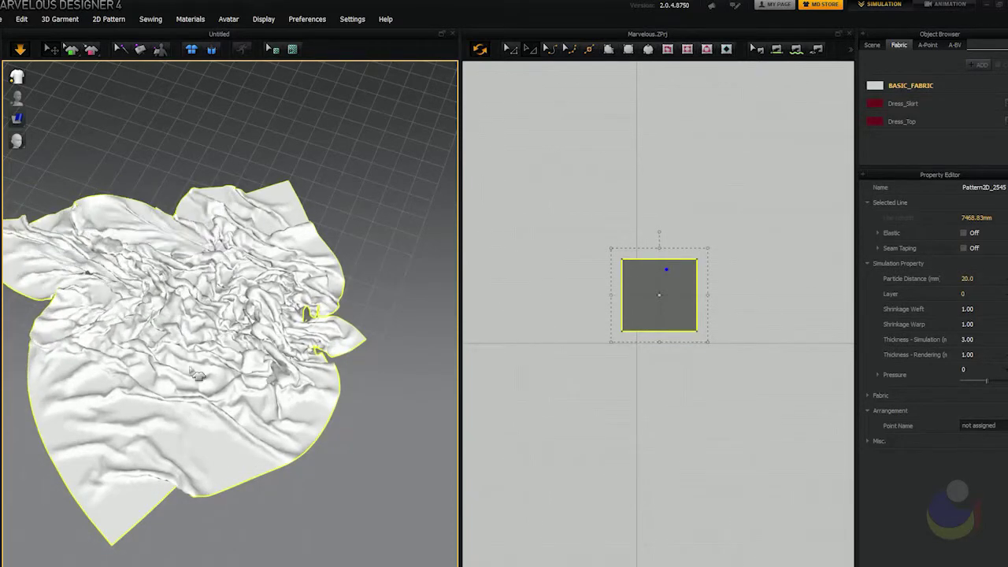
{"action": "mouse_move", "coordinate": [154, 439]}
{"action": "left_mouse_down"}
{"action": "mouse_move", "coordinate": [182, 380]}
{"action": "mouse_move", "coordinate": [191, 385]}
{"action": "left_mouse_up"}
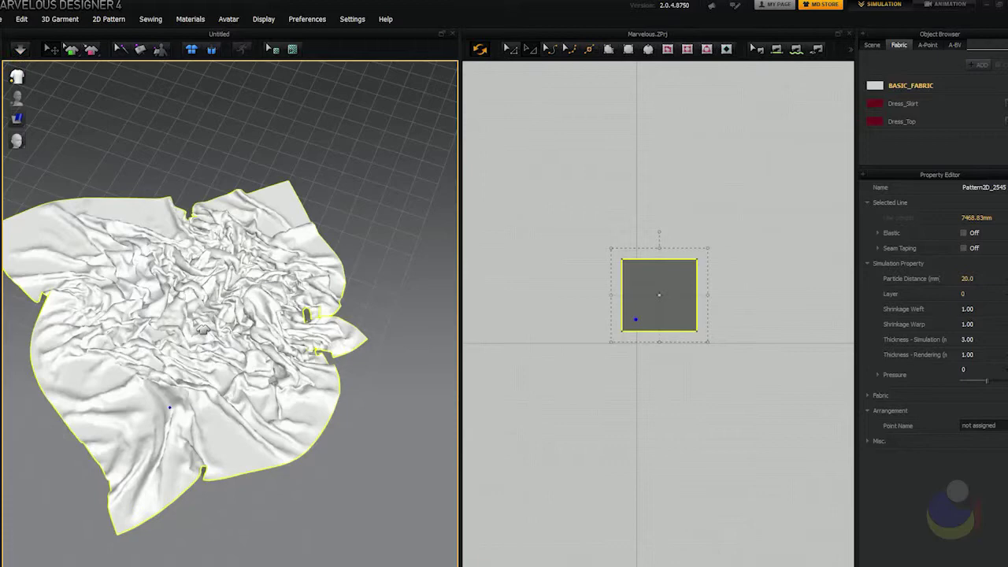
{"action": "right_click_drag", "start_coordinate": [191, 386], "coordinate": [268, 354]}
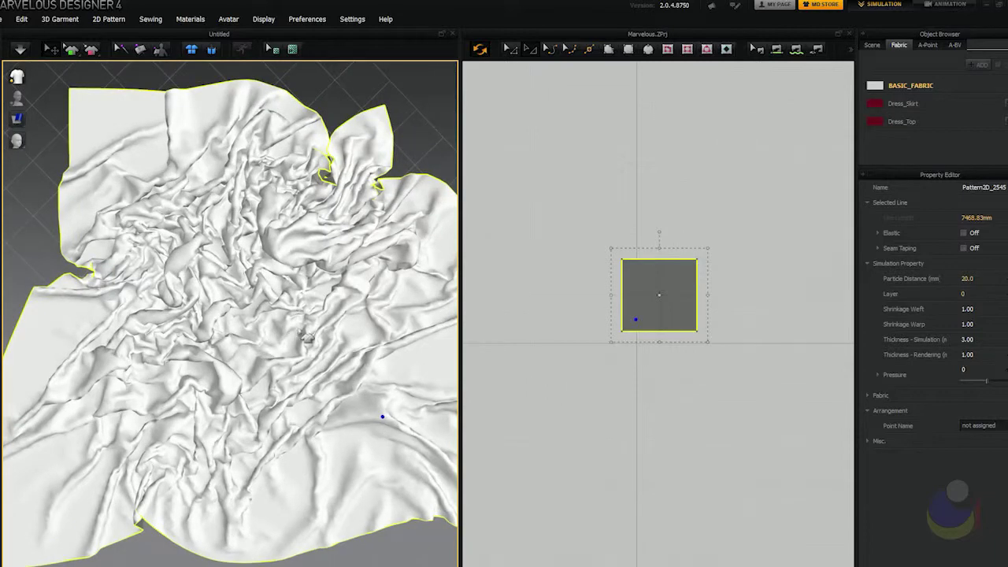
{"action": "scroll", "coordinate": [310, 361], "scroll_direction": "up", "scroll_amount": 2}
{"action": "scroll", "coordinate": [321, 366], "scroll_direction": "up", "scroll_amount": 2}
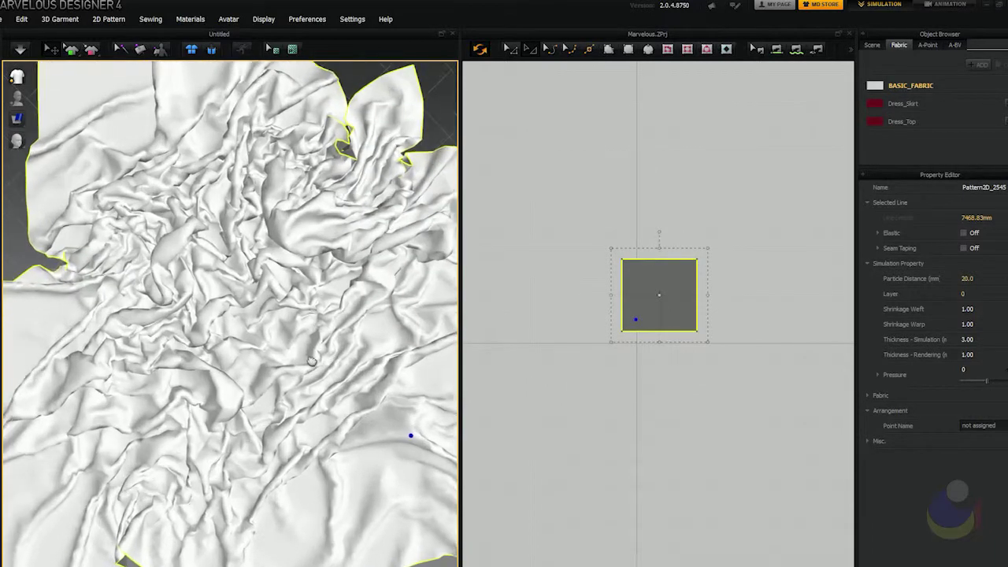
- Set the fabric's Particle Distance to 10 for finer wrinkles, resimulate, and move the cloth piece
{"action": "left_click", "coordinate": [287, 343]}
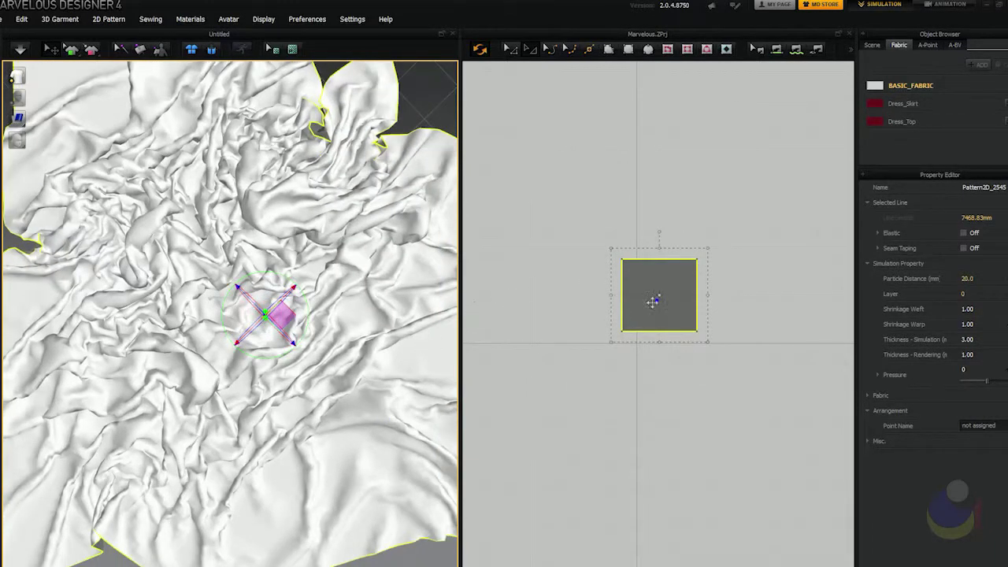
{"action": "left_click", "coordinate": [965, 278]}
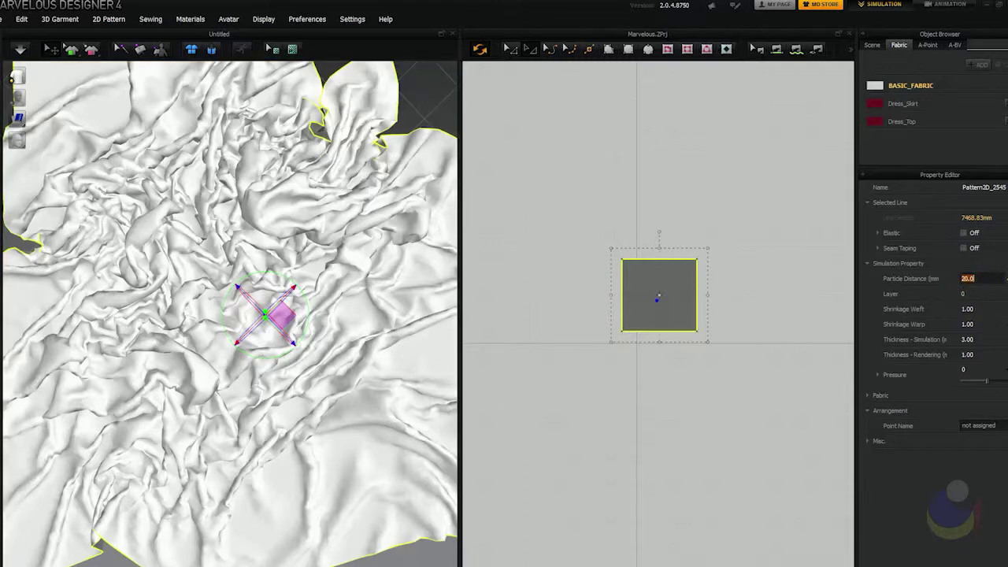
{"action": "type", "text": "10"}
{"action": "key", "text": "Return"}
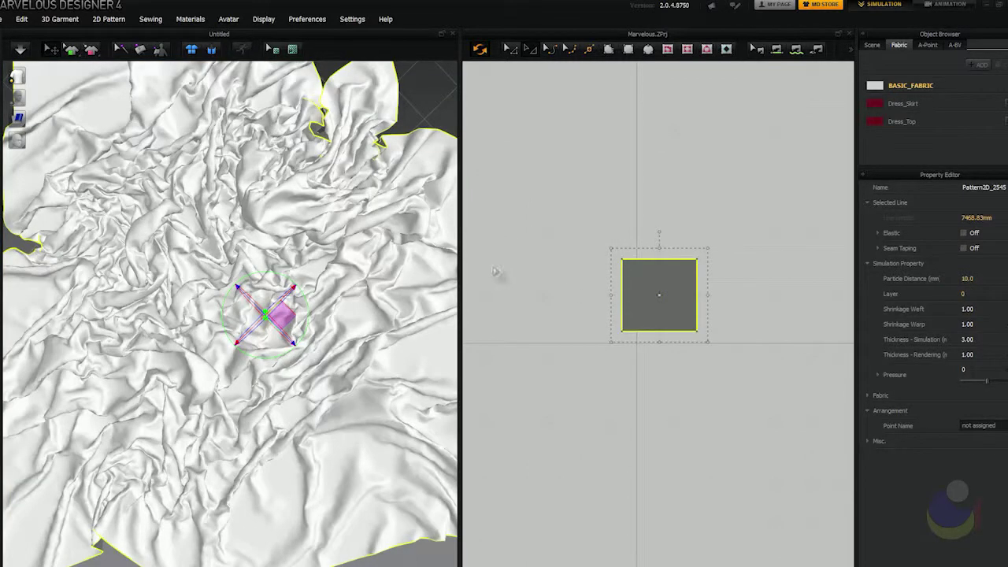
{"action": "key", "text": "space"}
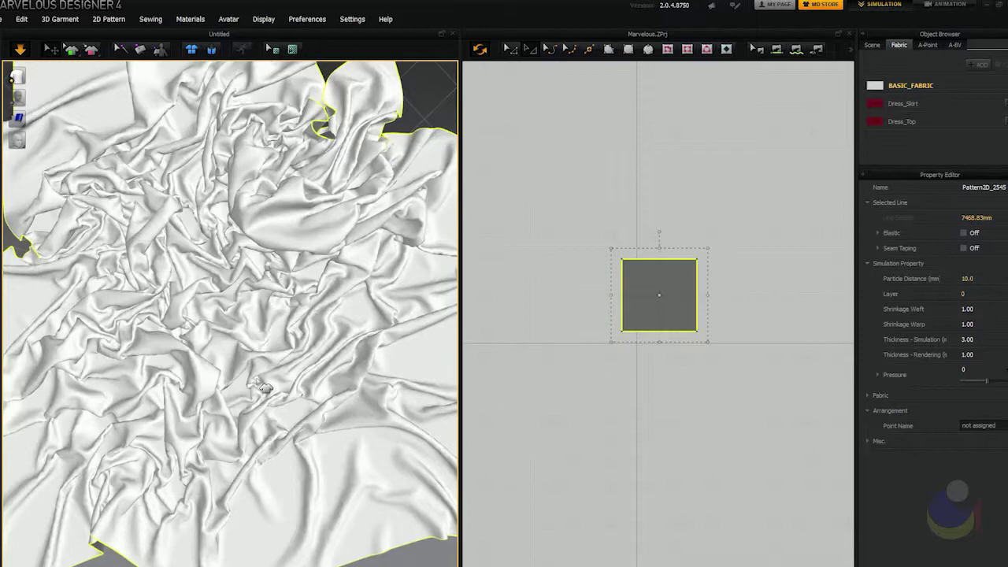
{"action": "left_click", "coordinate": [228, 299]}
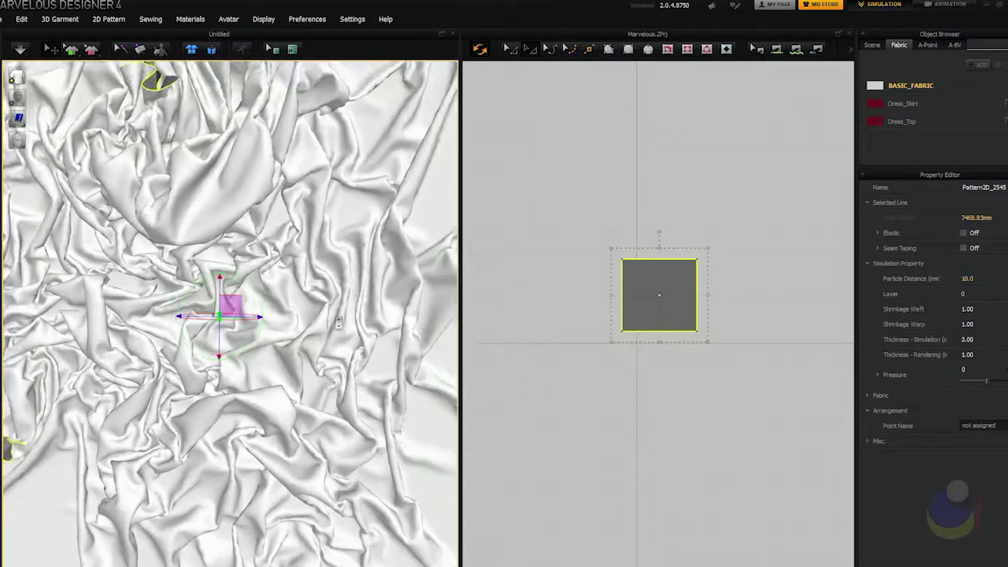
{"action": "scroll", "coordinate": [323, 260], "scroll_direction": "down", "scroll_amount": 5}
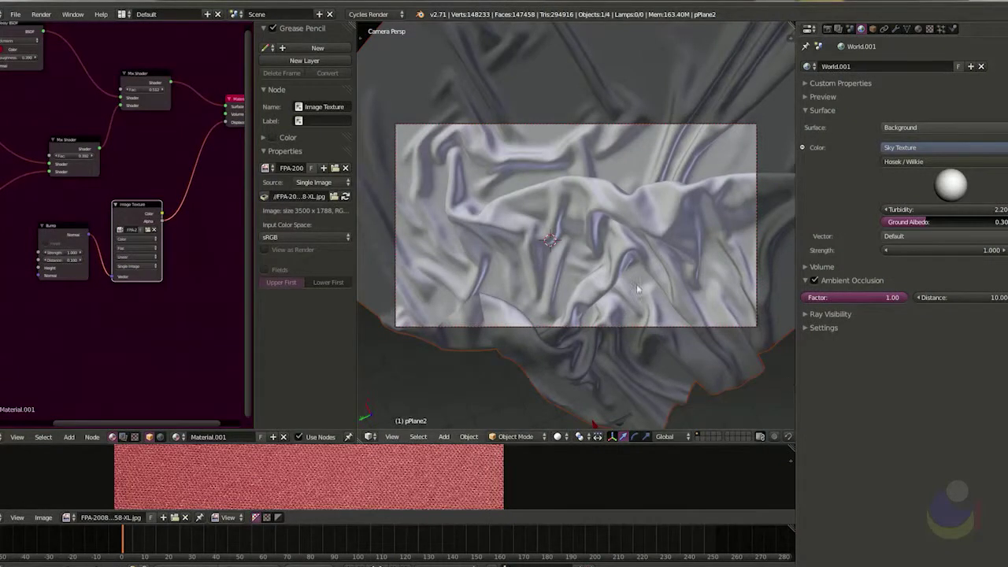
- Widen the Node Editor and move the Image Texture node up and to the right
{"action": "left_click", "coordinate": [590, 191]}
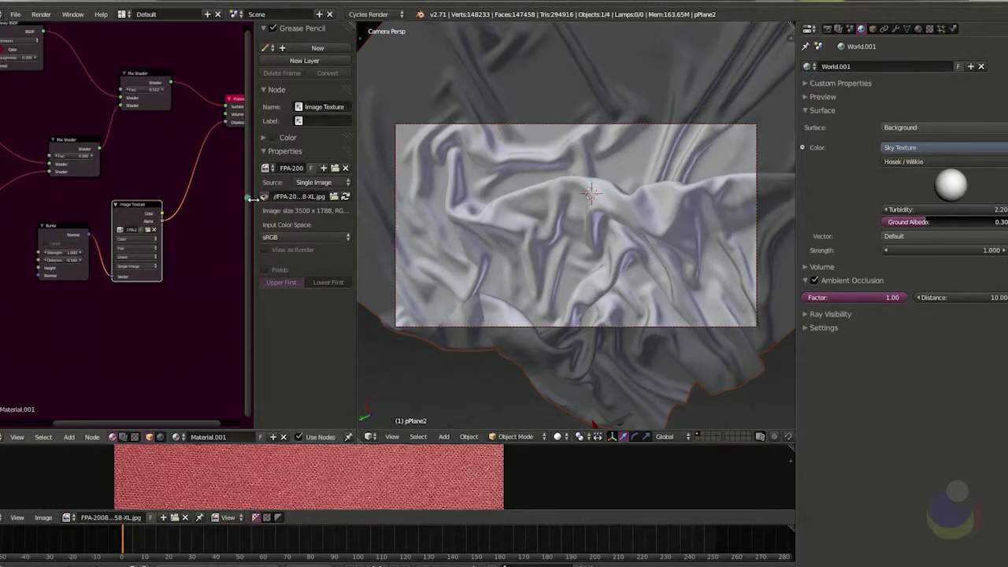
{"action": "mouse_move", "coordinate": [252, 198]}
{"action": "left_mouse_down"}
{"action": "mouse_move", "coordinate": [337, 201]}
{"action": "mouse_move", "coordinate": [268, 207]}
{"action": "left_mouse_up"}
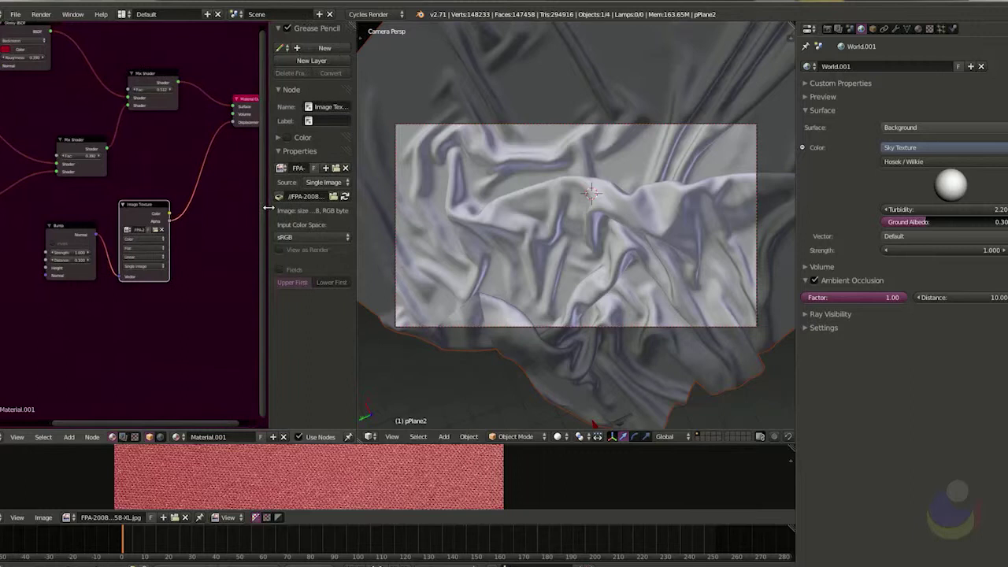
{"action": "left_click_drag", "start_coordinate": [356, 190], "coordinate": [626, 193]}
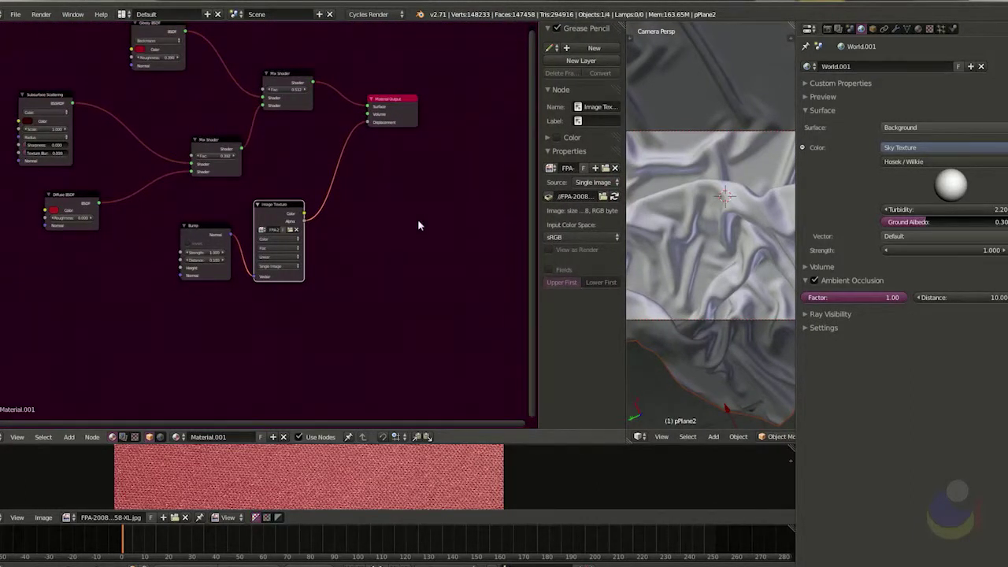
{"action": "left_click_drag", "start_coordinate": [363, 201], "coordinate": [392, 234]}
{"action": "key", "text": "g"}
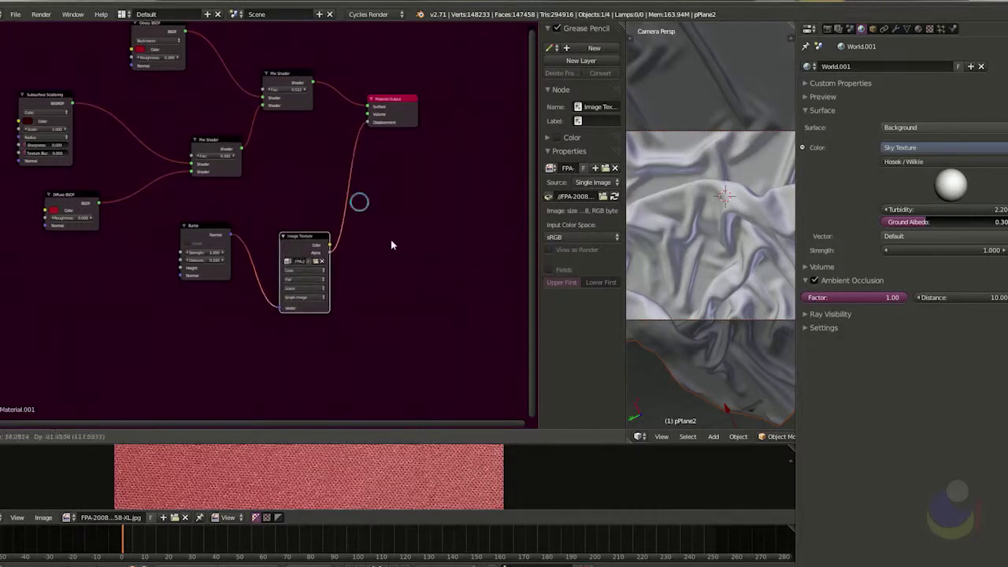
{"action": "left_click", "coordinate": [369, 197]}
{"action": "left_click_drag", "start_coordinate": [369, 198], "coordinate": [418, 238]}
{"action": "middle_click_drag", "start_coordinate": [375, 210], "coordinate": [468, 295]}
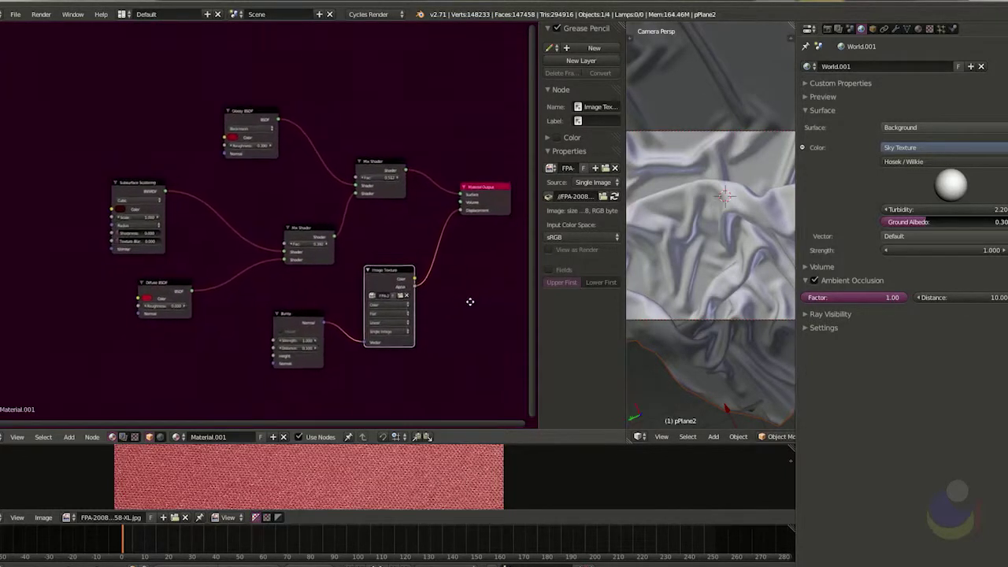
{"action": "scroll", "coordinate": [161, 234], "scroll_direction": "up", "scroll_amount": 2}
{"action": "scroll", "coordinate": [186, 242], "scroll_direction": "up", "scroll_amount": 2}
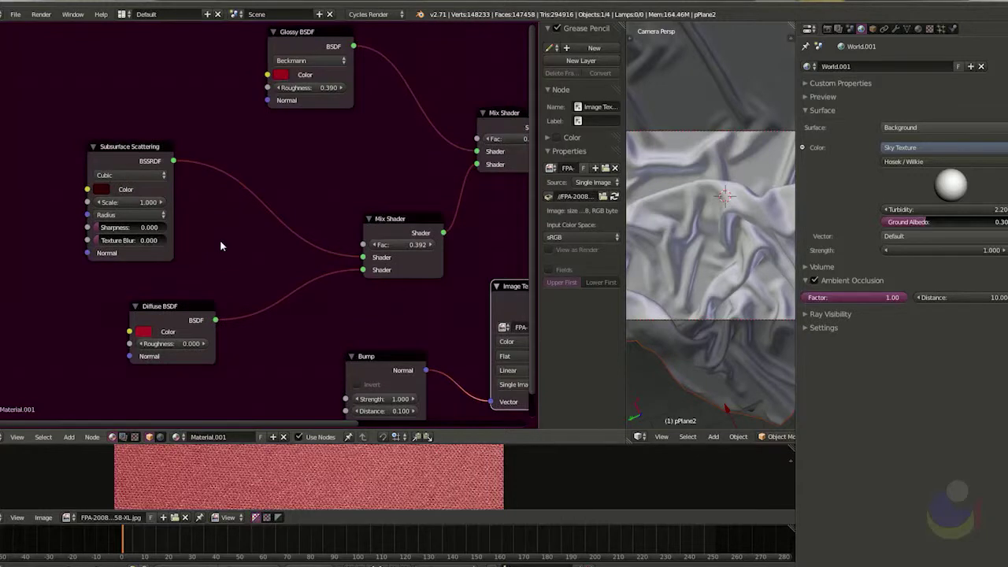
{"action": "middle_click_drag", "start_coordinate": [247, 226], "coordinate": [241, 247]}
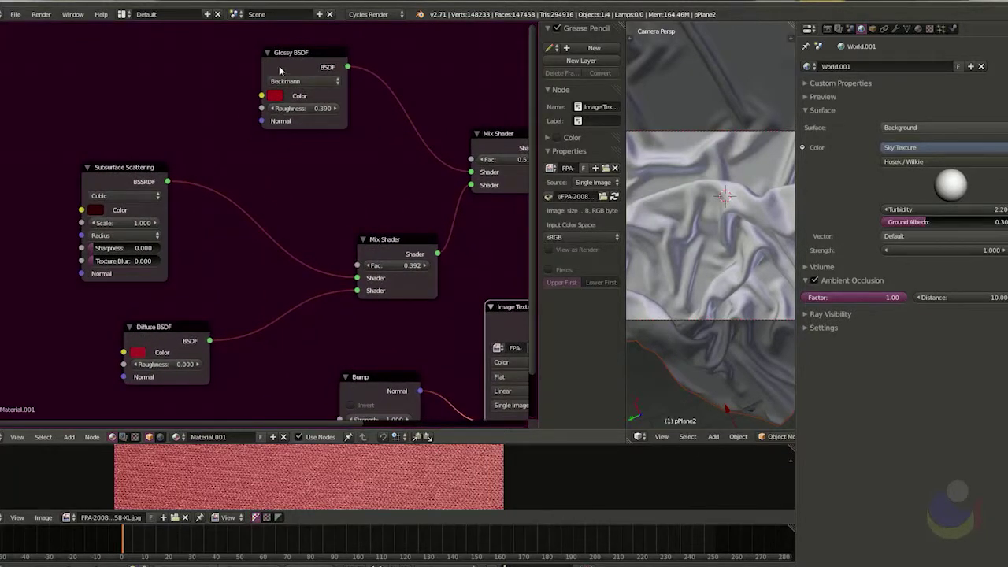
- Inspect the Glossy BSDF, Subsurface Scattering and Diffuse BSDF nodes, keeping Cycles as render engine
{"action": "left_click", "coordinate": [278, 73]}
{"action": "left_click", "coordinate": [119, 182]}
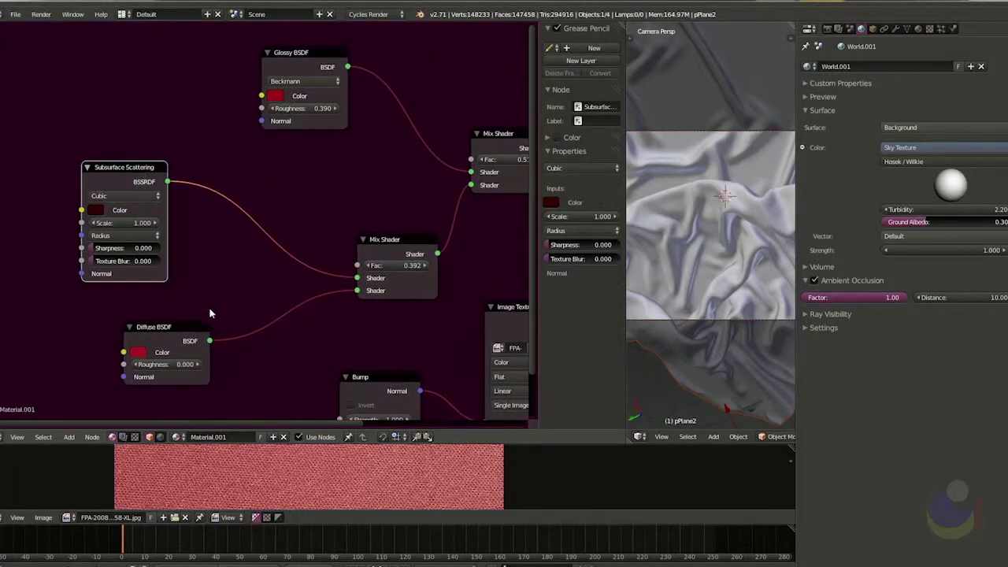
{"action": "left_click", "coordinate": [177, 344]}
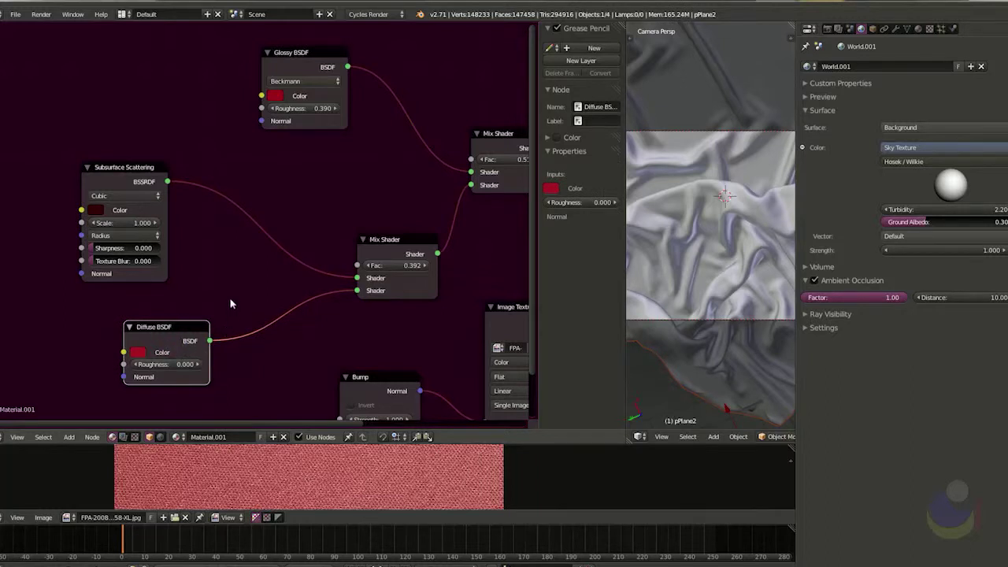
{"action": "middle_click_drag", "start_coordinate": [230, 303], "coordinate": [197, 259]}
{"action": "left_click", "coordinate": [69, 437]}
{"action": "mouse_move", "coordinate": [82, 412]}
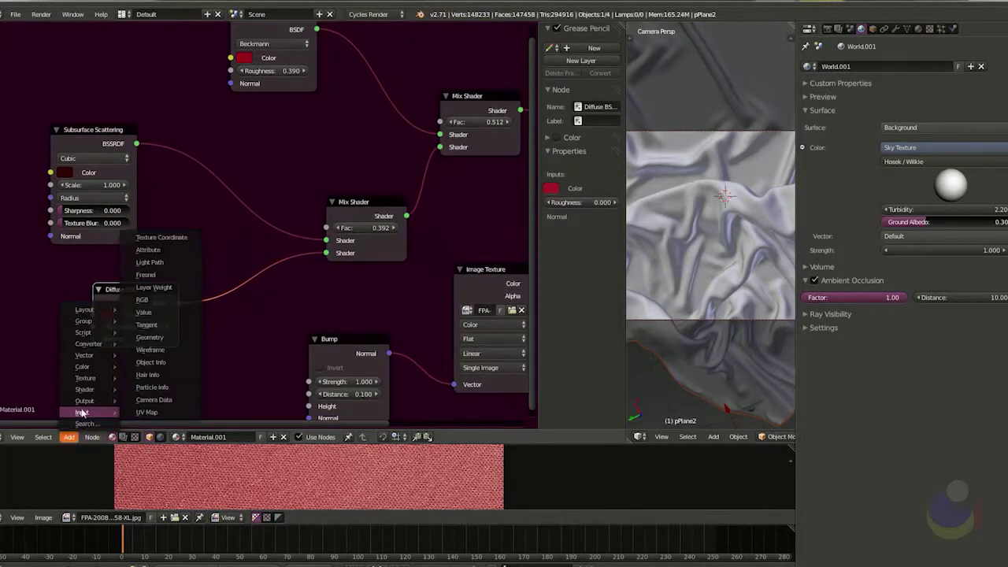
{"action": "mouse_move", "coordinate": [88, 389]}
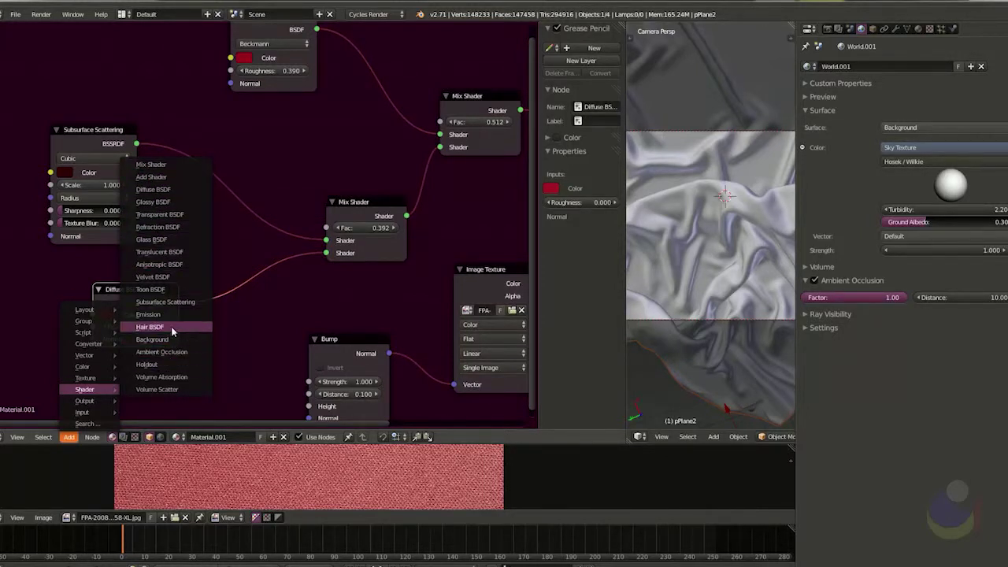
{"action": "left_click", "coordinate": [376, 16]}
{"action": "left_click", "coordinate": [365, 54]}
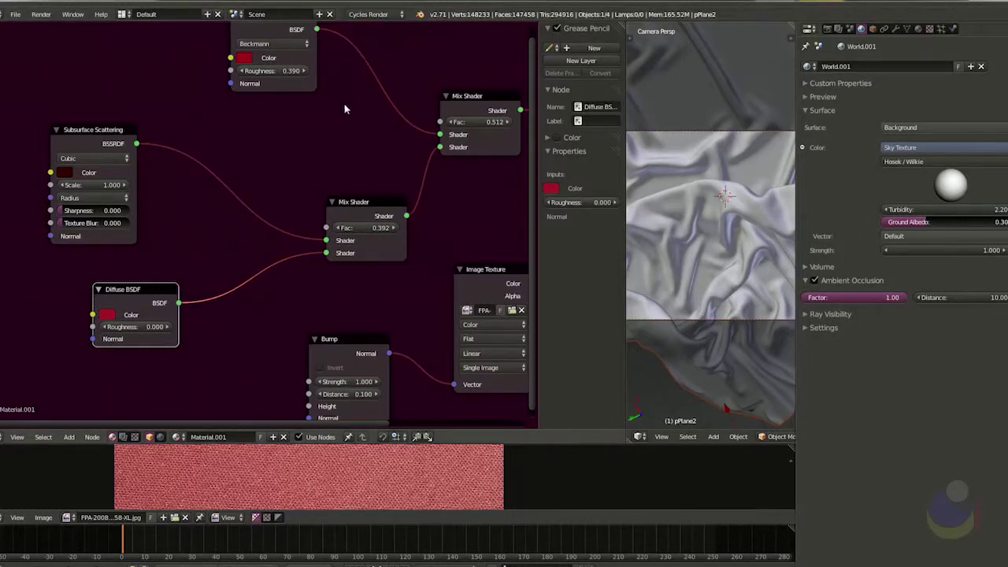
- Check the Glossy BSDF roughness stays 0.390 and select the Mix Shader with Fac 0.392
{"action": "middle_click_drag", "start_coordinate": [315, 144], "coordinate": [249, 170]}
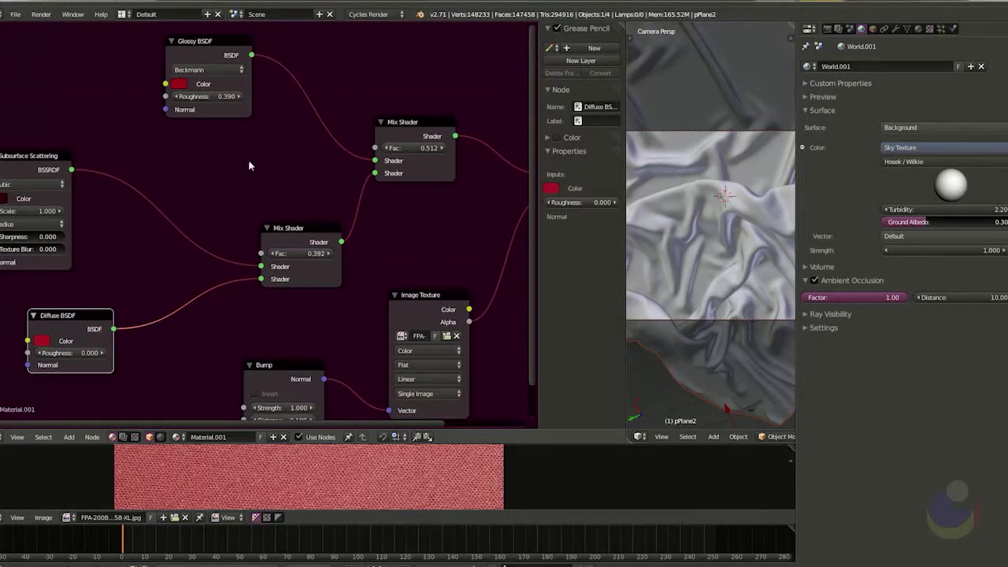
{"action": "middle_click_drag", "start_coordinate": [135, 271], "coordinate": [161, 263]}
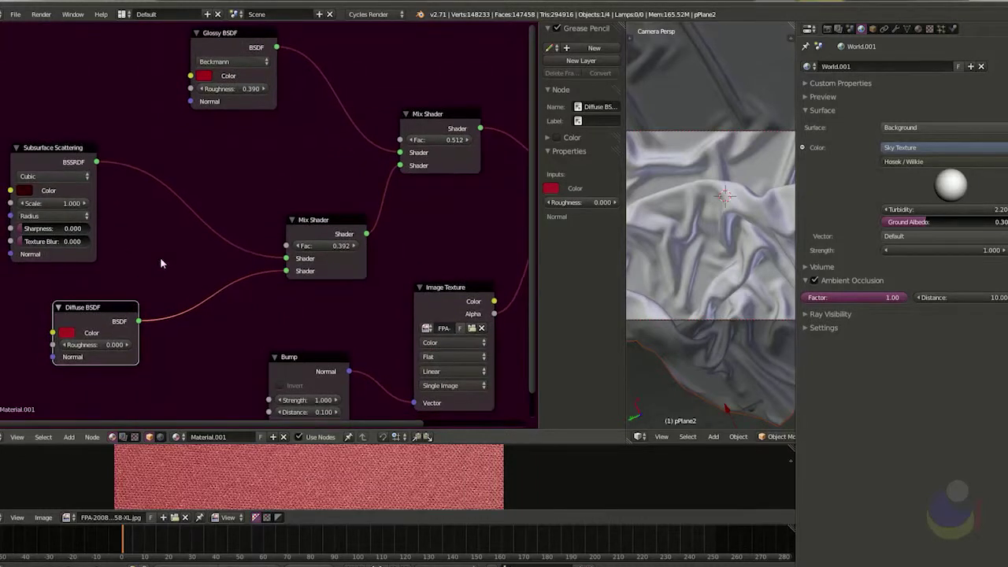
{"action": "left_click_drag", "start_coordinate": [257, 92], "coordinate": [247, 95]}
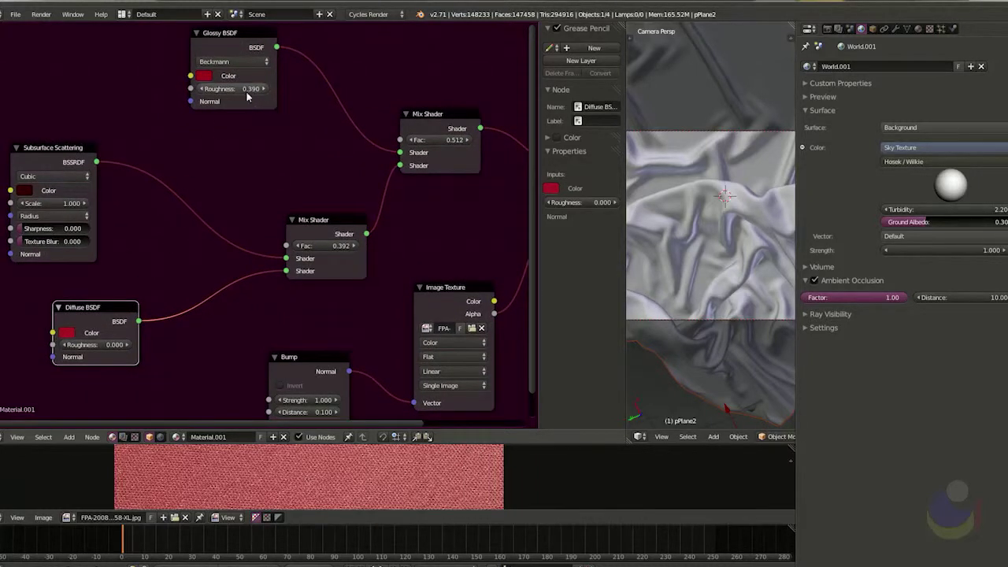
{"action": "scroll", "coordinate": [256, 92], "scroll_direction": "up", "scroll_amount": 3}
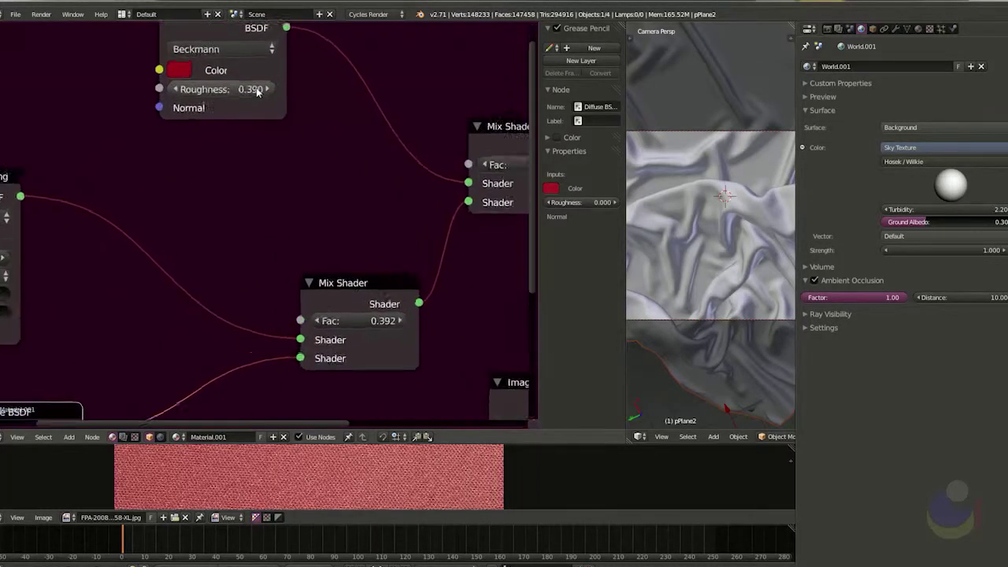
{"action": "scroll", "coordinate": [289, 222], "scroll_direction": "down", "scroll_amount": 3}
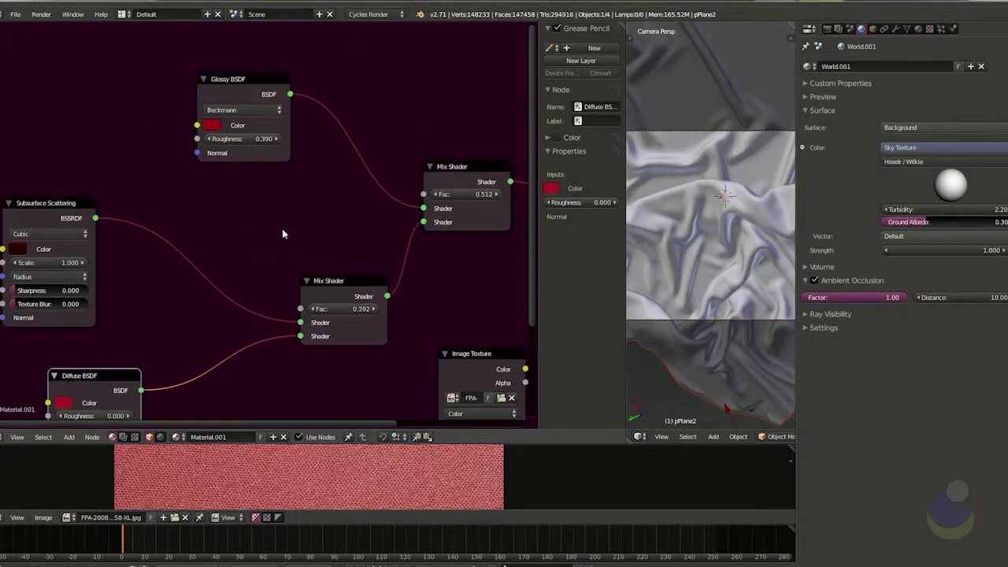
{"action": "middle_click_drag", "start_coordinate": [266, 250], "coordinate": [254, 189]}
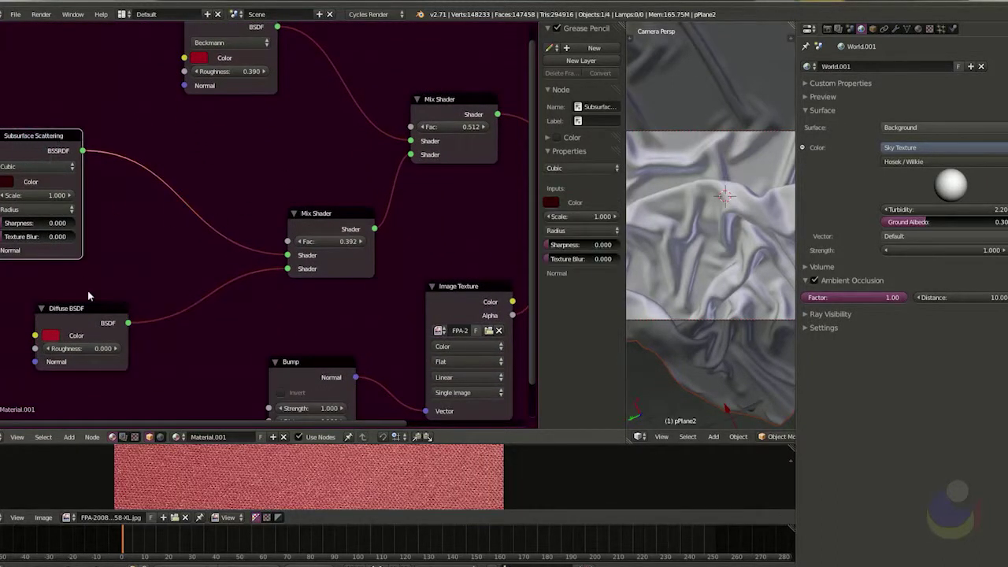
{"action": "left_click", "coordinate": [344, 262]}
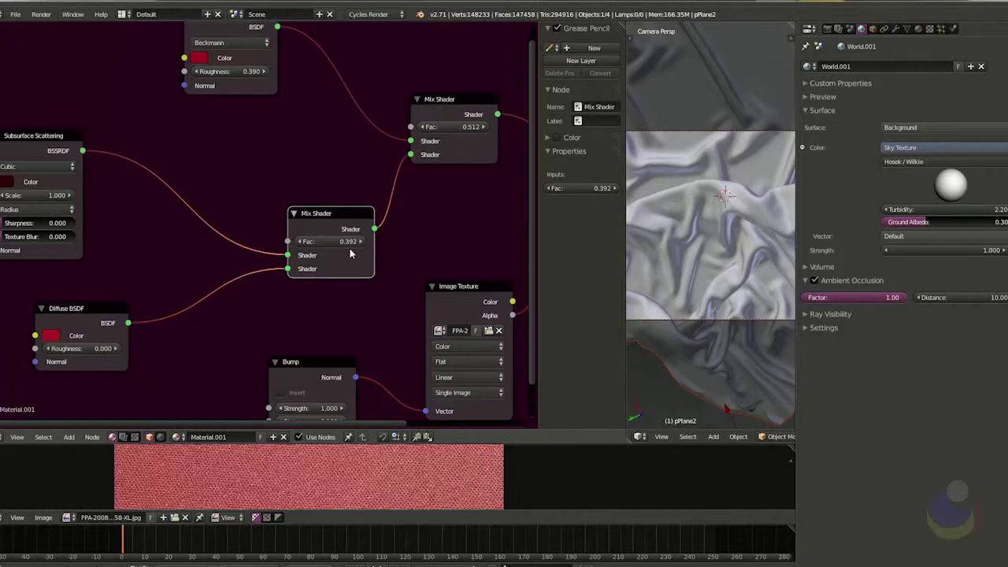
{"action": "scroll", "coordinate": [350, 251], "scroll_direction": "up", "scroll_amount": 3}
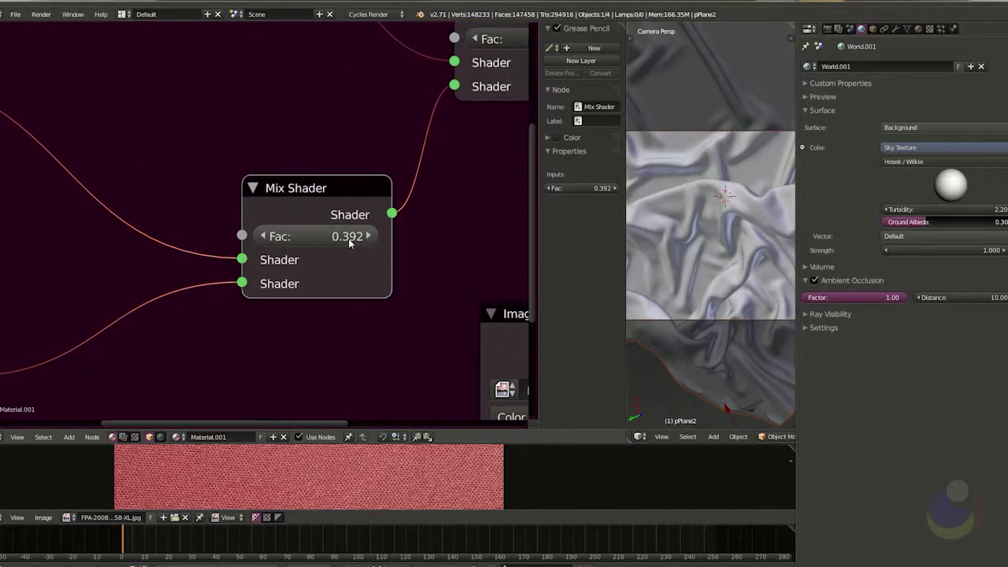
{"action": "scroll", "coordinate": [351, 242], "scroll_direction": "down", "scroll_amount": 4}
- Bring the Diffuse BSDF, Mix Shader and Bump nodes into view
{"action": "middle_click_drag", "start_coordinate": [48, 248], "coordinate": [304, 248]}
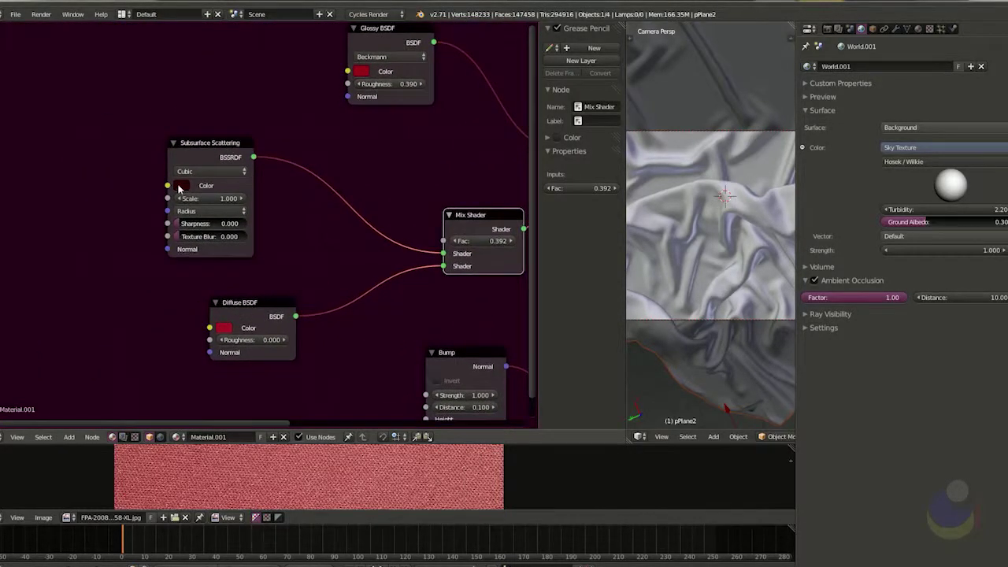
{"action": "scroll", "coordinate": [179, 187], "scroll_direction": "up", "scroll_amount": 4}
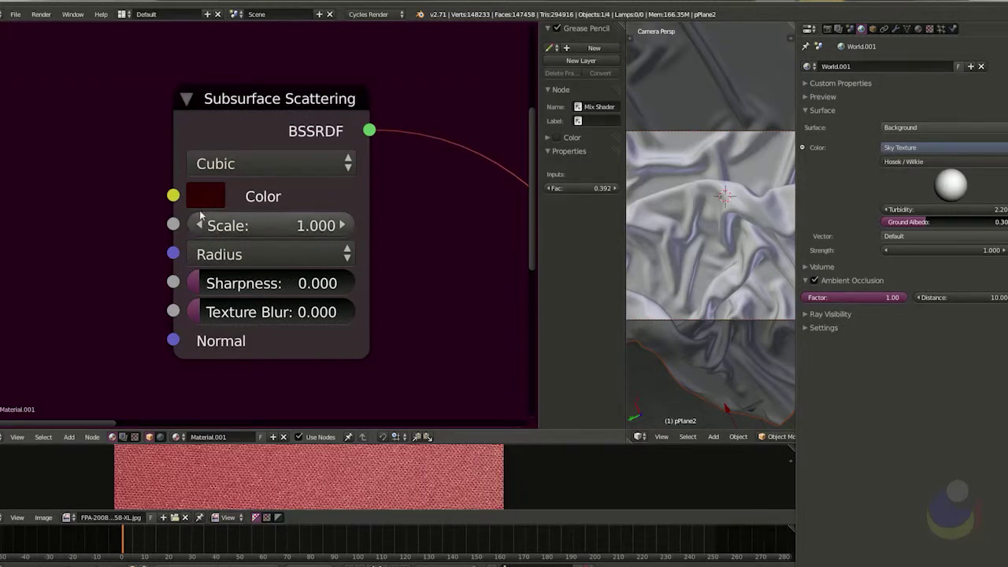
{"action": "scroll", "coordinate": [283, 264], "scroll_direction": "down", "scroll_amount": 3}
{"action": "middle_click_drag", "start_coordinate": [355, 329], "coordinate": [291, 194]}
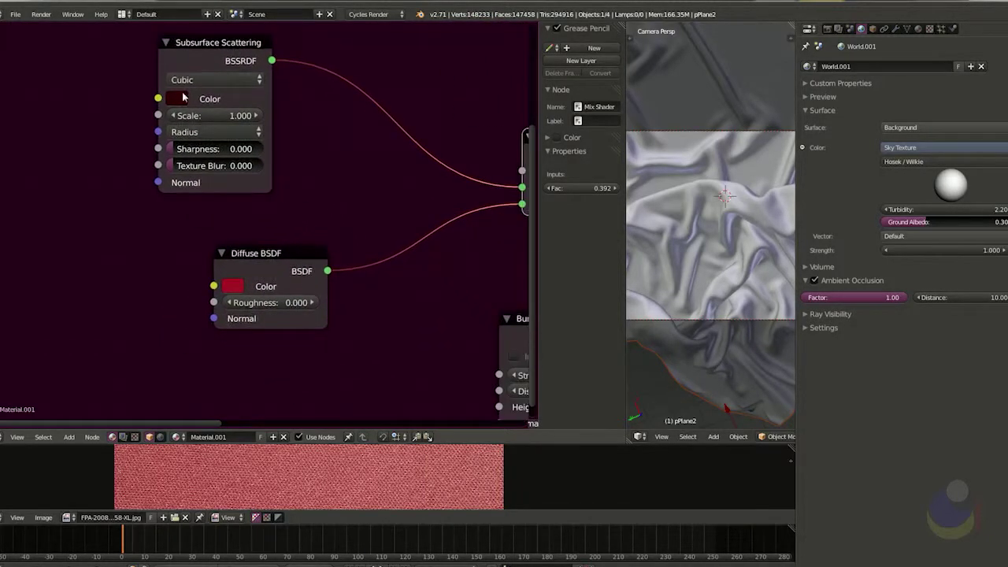
{"action": "scroll", "coordinate": [236, 266], "scroll_direction": "up", "scroll_amount": 3}
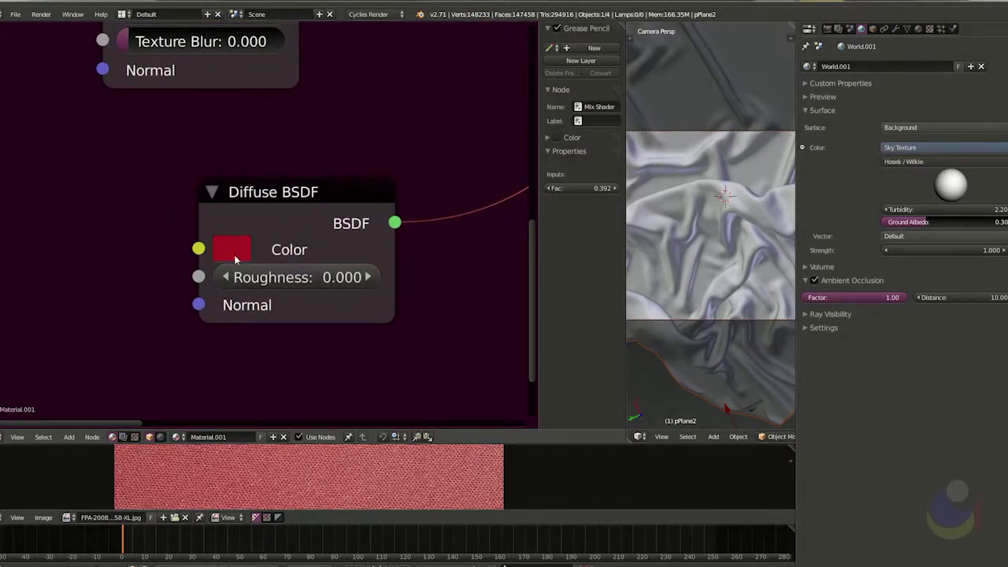
{"action": "middle_click_drag", "start_coordinate": [477, 317], "coordinate": [252, 356]}
{"action": "scroll", "coordinate": [323, 333], "scroll_direction": "down", "scroll_amount": 3}
{"action": "middle_click_drag", "start_coordinate": [370, 290], "coordinate": [149, 326]}
- Select the Mix Shader with Fac 0.512 and then the Material Output node
{"action": "scroll", "coordinate": [274, 317], "scroll_direction": "down", "scroll_amount": 1}
{"action": "middle_click_drag", "start_coordinate": [411, 215], "coordinate": [275, 291]}
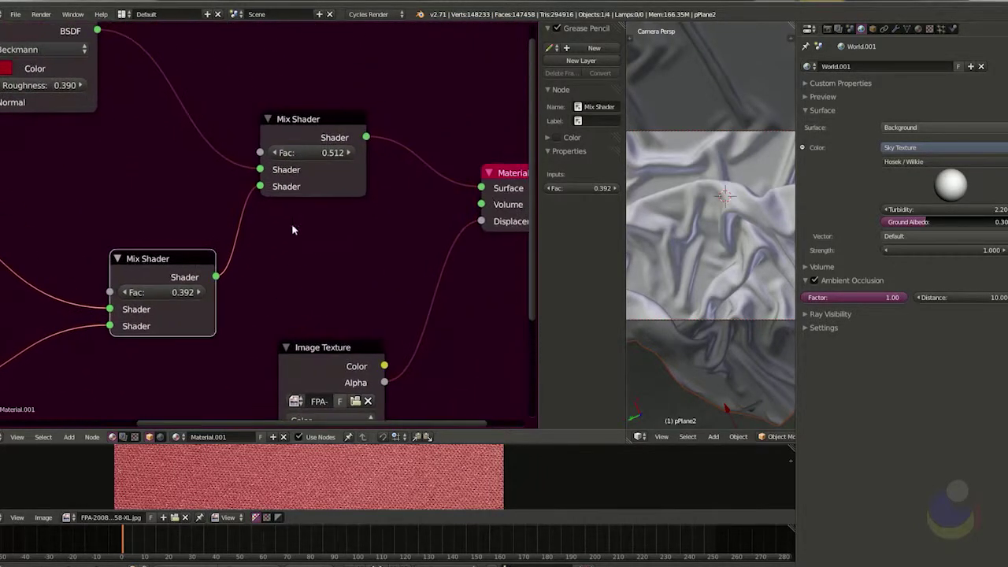
{"action": "left_click", "coordinate": [328, 170]}
{"action": "middle_click_drag", "start_coordinate": [328, 170], "coordinate": [296, 226]}
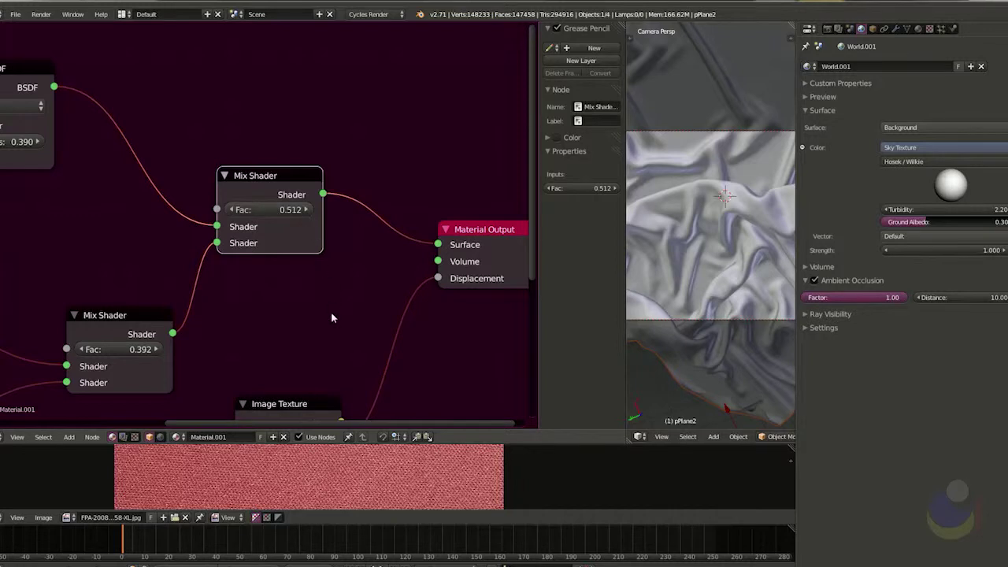
{"action": "middle_click_drag", "start_coordinate": [331, 310], "coordinate": [222, 297]}
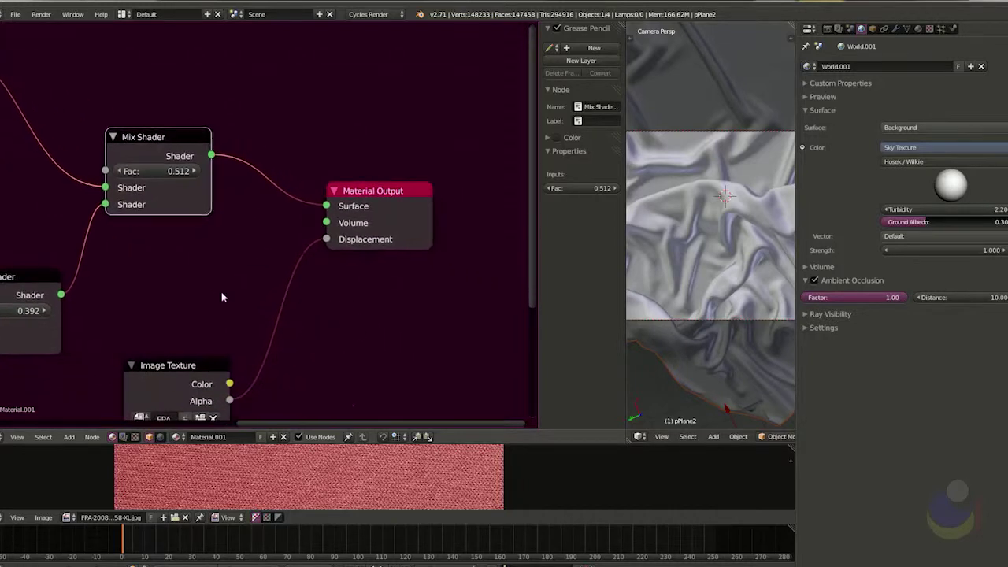
{"action": "left_click", "coordinate": [376, 209]}
- Pan the node tree to the Bump node and select it; add a Reroute, then undo it
{"action": "middle_click_drag", "start_coordinate": [325, 344], "coordinate": [512, 243]}
{"action": "left_click", "coordinate": [187, 235]}
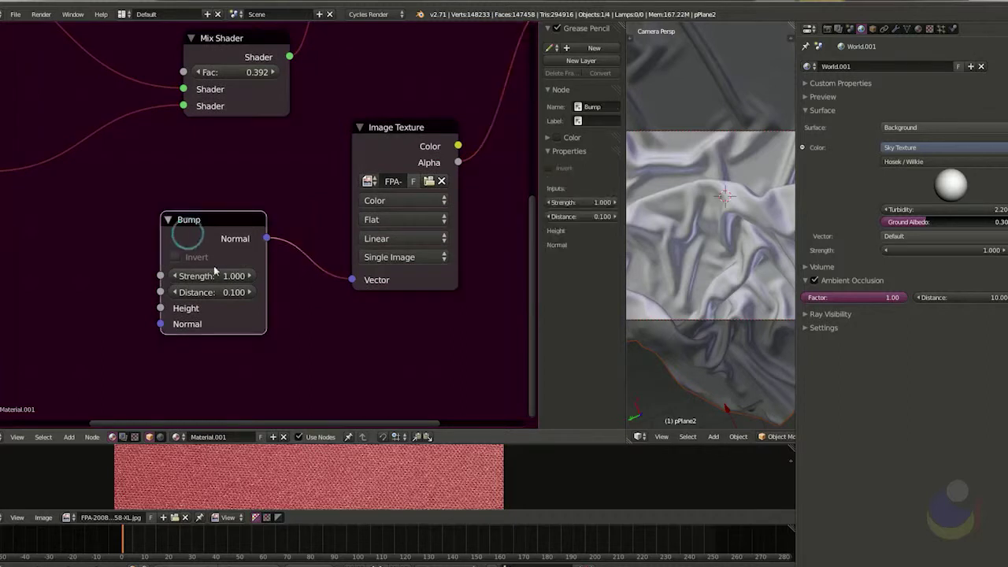
{"action": "middle_click_drag", "start_coordinate": [333, 304], "coordinate": [314, 272]}
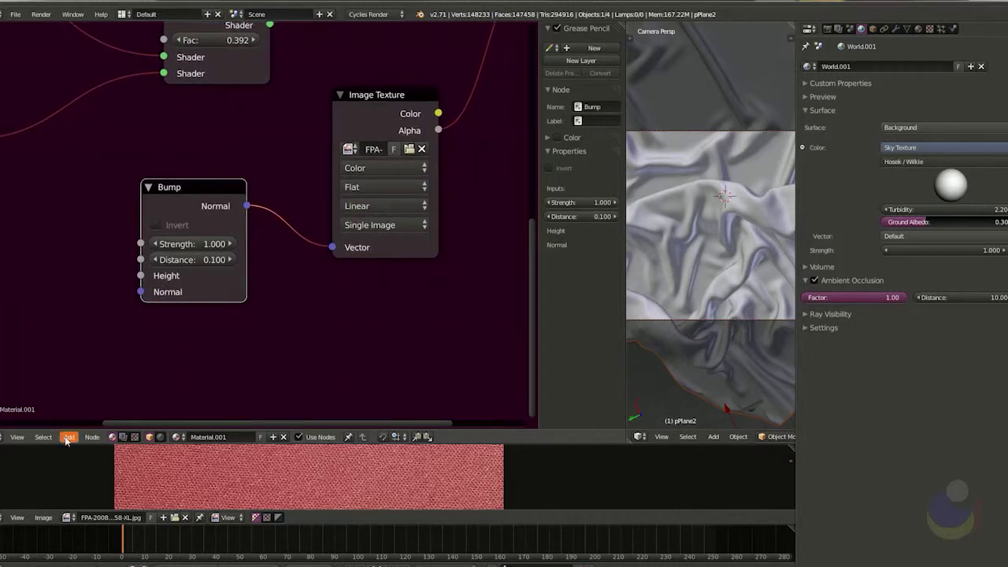
{"action": "left_click", "coordinate": [68, 437]}
{"action": "left_click", "coordinate": [85, 400]}
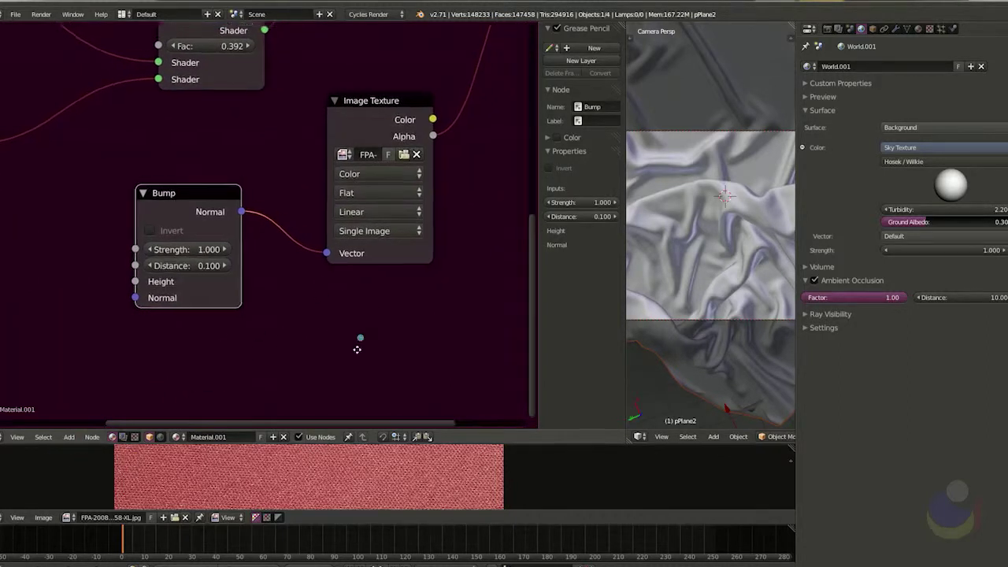
{"action": "key", "text": "ctrl+z"}
{"action": "key", "text": "ctrl+z"}
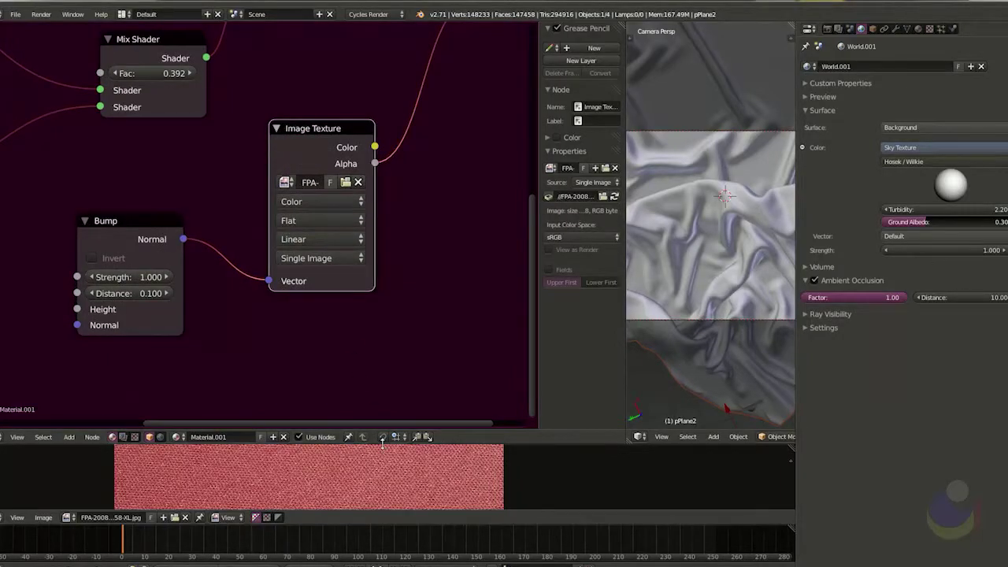
- Enlarge the Image Editor and zoom in and out on the red weave texture
{"action": "left_click_drag", "start_coordinate": [382, 443], "coordinate": [382, 193]}
{"action": "scroll", "coordinate": [336, 350], "scroll_direction": "up", "scroll_amount": 3}
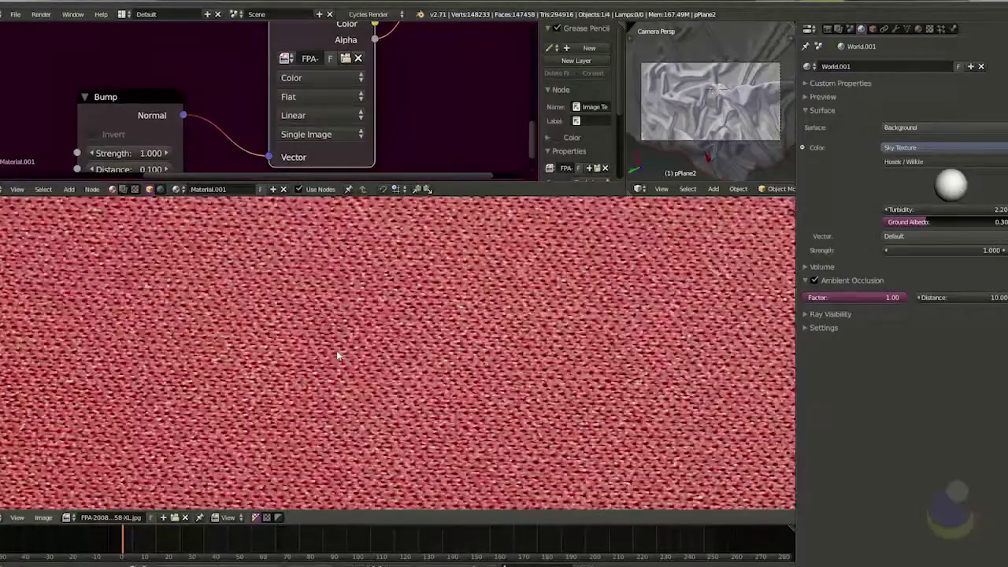
{"action": "scroll", "coordinate": [360, 358], "scroll_direction": "down", "scroll_amount": 3}
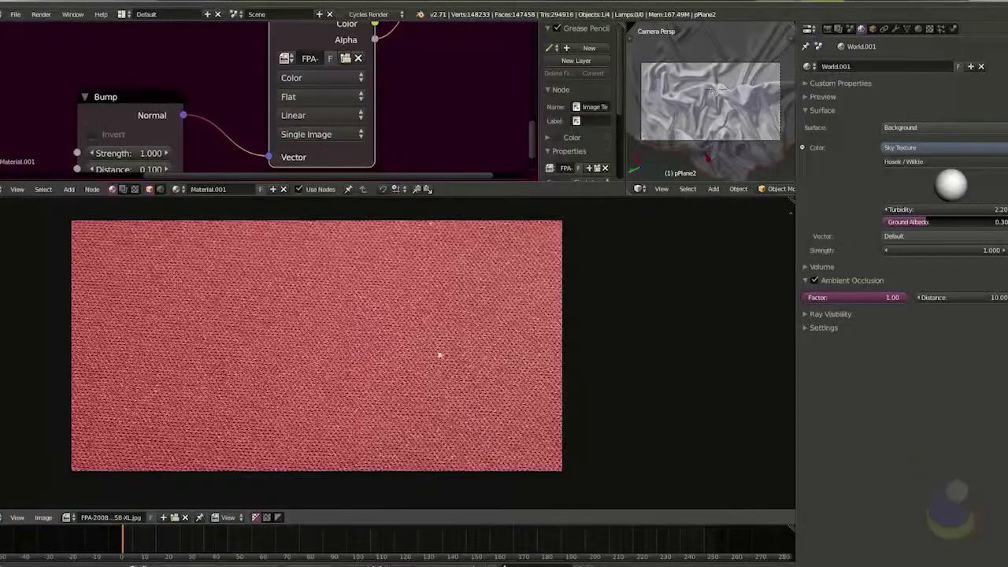
{"action": "scroll", "coordinate": [302, 307], "scroll_direction": "up", "scroll_amount": 3}
{"action": "scroll", "coordinate": [301, 306], "scroll_direction": "down", "scroll_amount": 3}
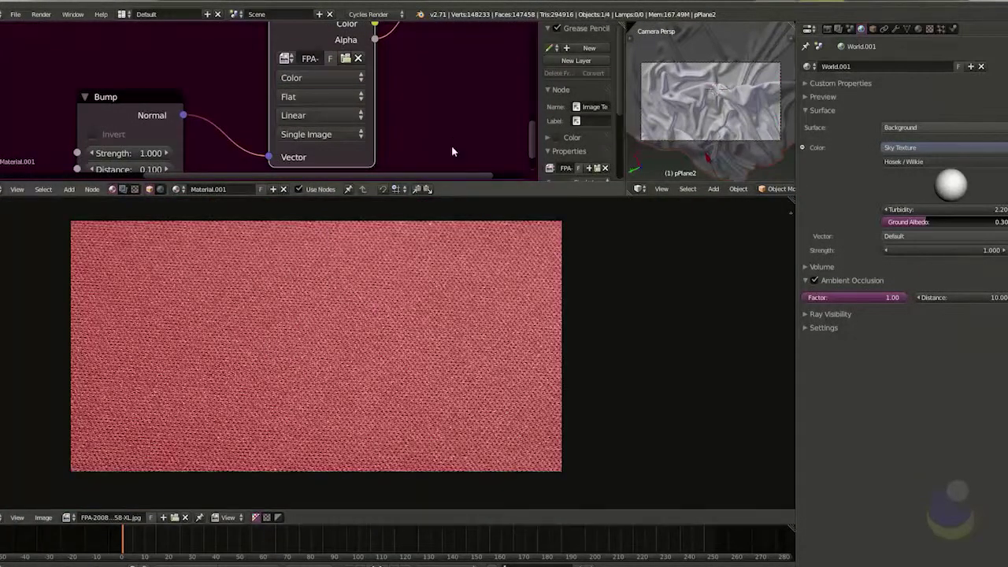
{"action": "scroll", "coordinate": [452, 141], "scroll_direction": "down", "scroll_amount": 1}
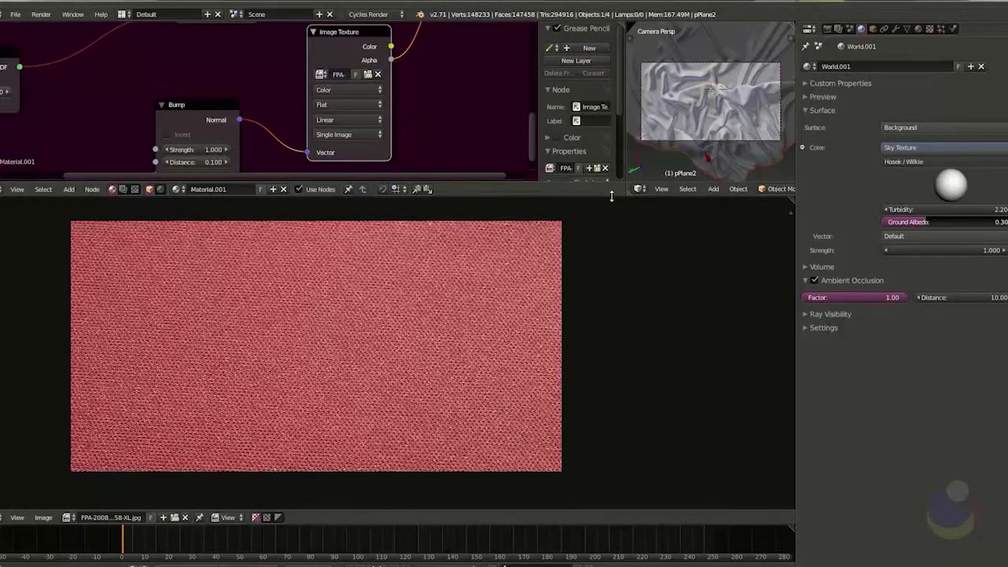
- Resize the Node Editor and zoom out to show the Mix Shader and Material Output
{"action": "left_click_drag", "start_coordinate": [567, 196], "coordinate": [589, 347]}
{"action": "scroll", "coordinate": [439, 164], "scroll_direction": "down", "scroll_amount": 2}
{"action": "middle_click_drag", "start_coordinate": [464, 140], "coordinate": [396, 134]}
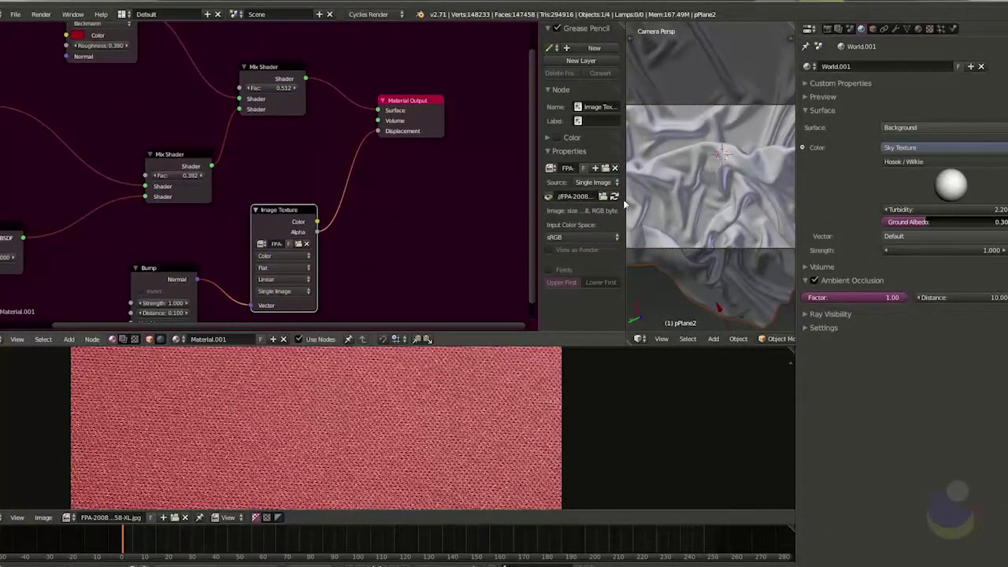
- Widen the 3D View, switch viewport shading to Rendered, and keep Sky Texture as World Color
{"action": "left_click_drag", "start_coordinate": [625, 207], "coordinate": [257, 206]}
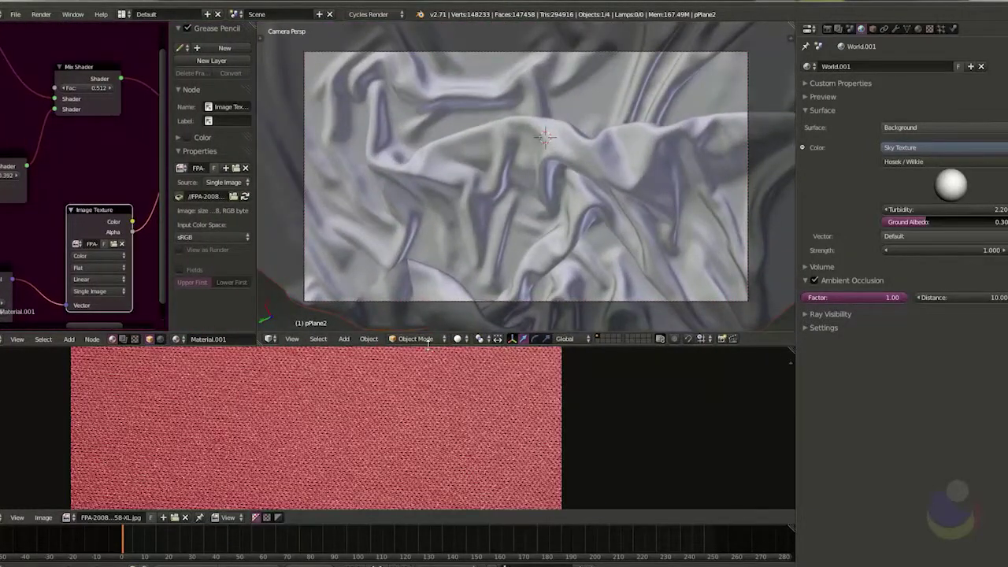
{"action": "left_click_drag", "start_coordinate": [427, 347], "coordinate": [439, 467]}
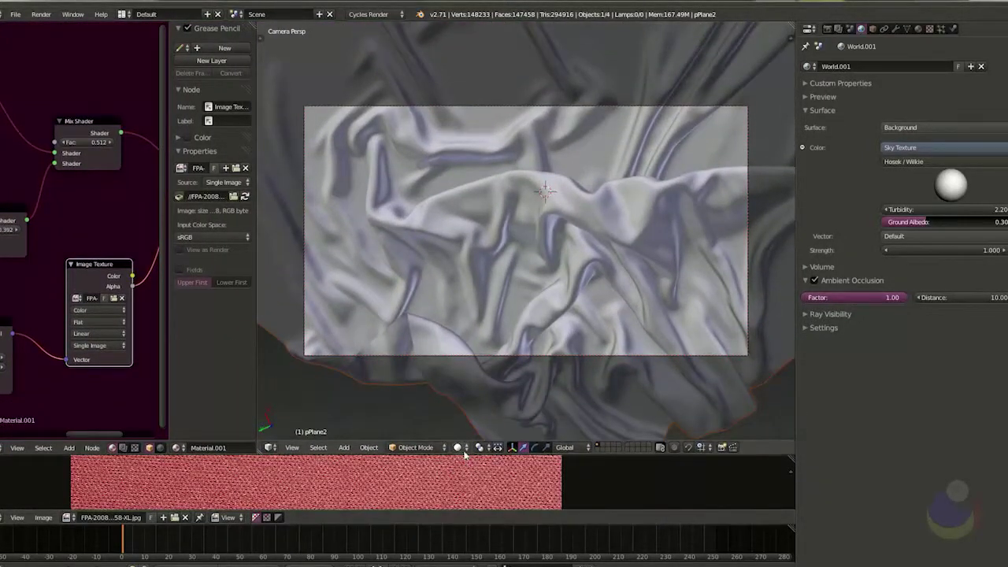
{"action": "left_click", "coordinate": [459, 447]}
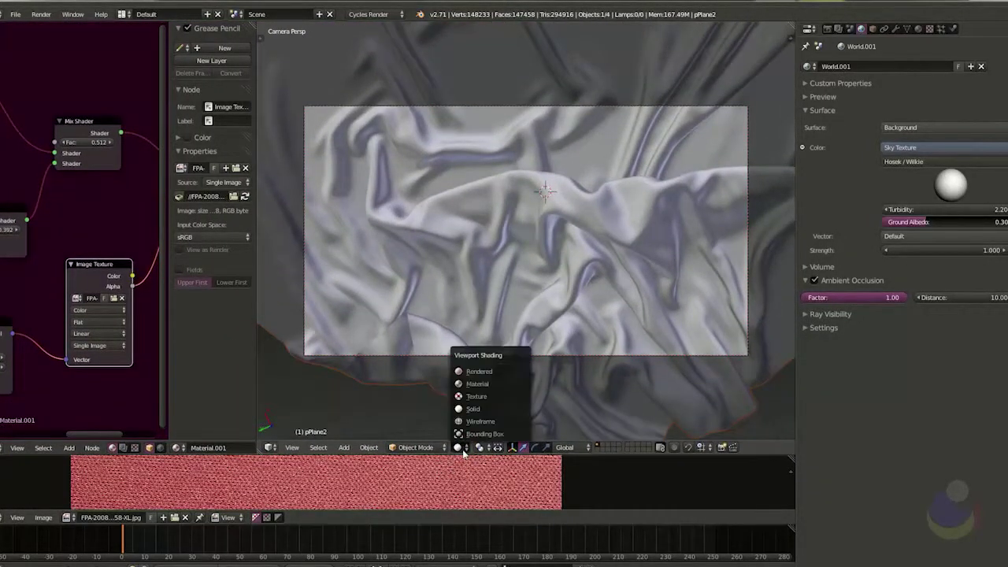
{"action": "left_click", "coordinate": [488, 371]}
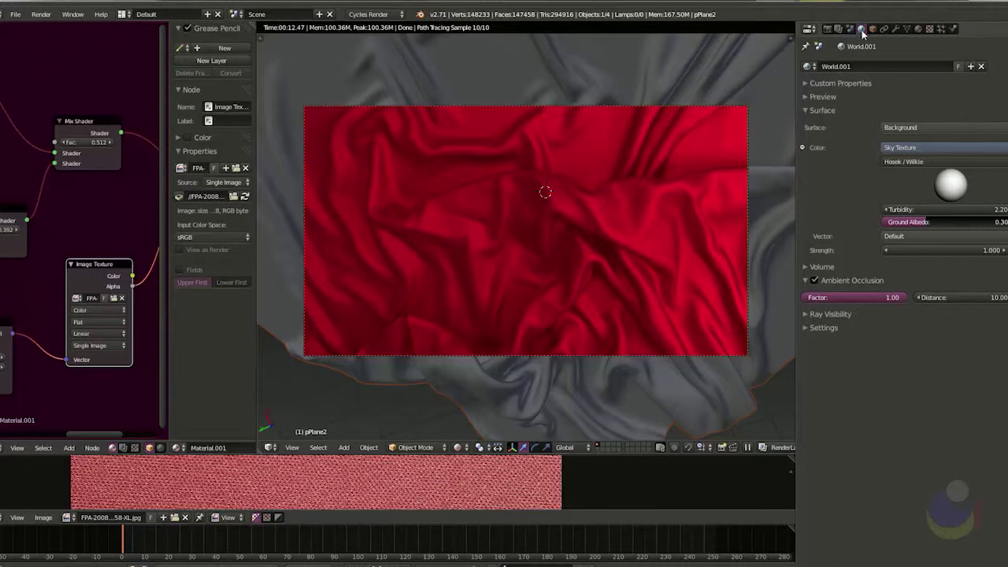
{"action": "left_click", "coordinate": [917, 149]}
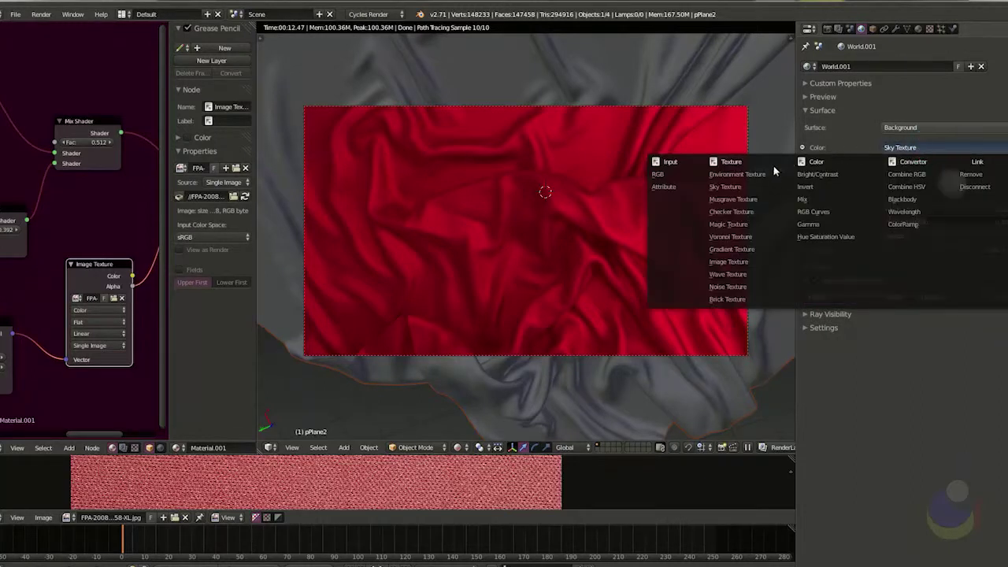
{"action": "left_click", "coordinate": [736, 189]}
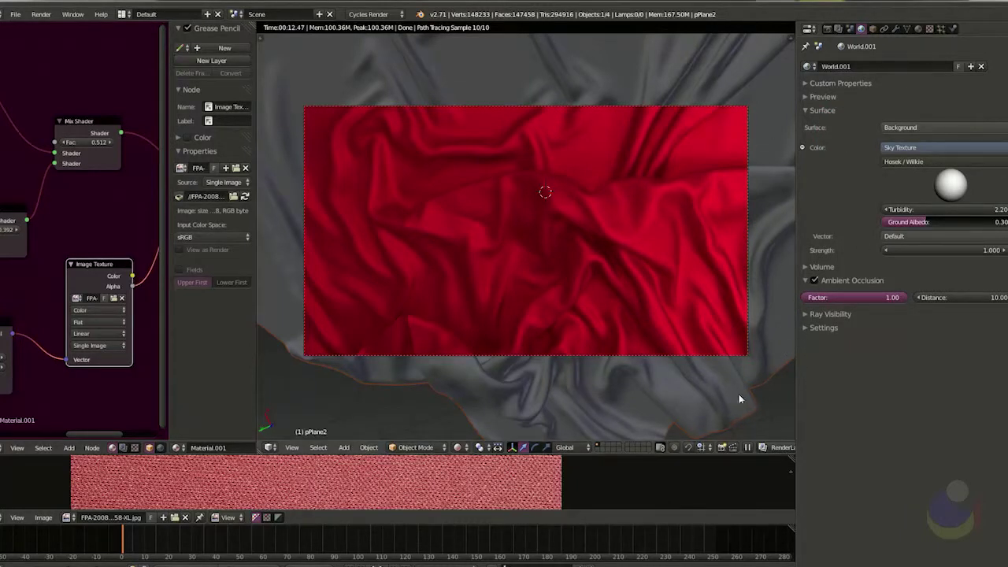
- Leave camera view and orbit and zoom in on the red cloth from above
{"action": "key", "text": "KP_0"}
{"action": "scroll", "coordinate": [603, 338], "scroll_direction": "up", "scroll_amount": 8}
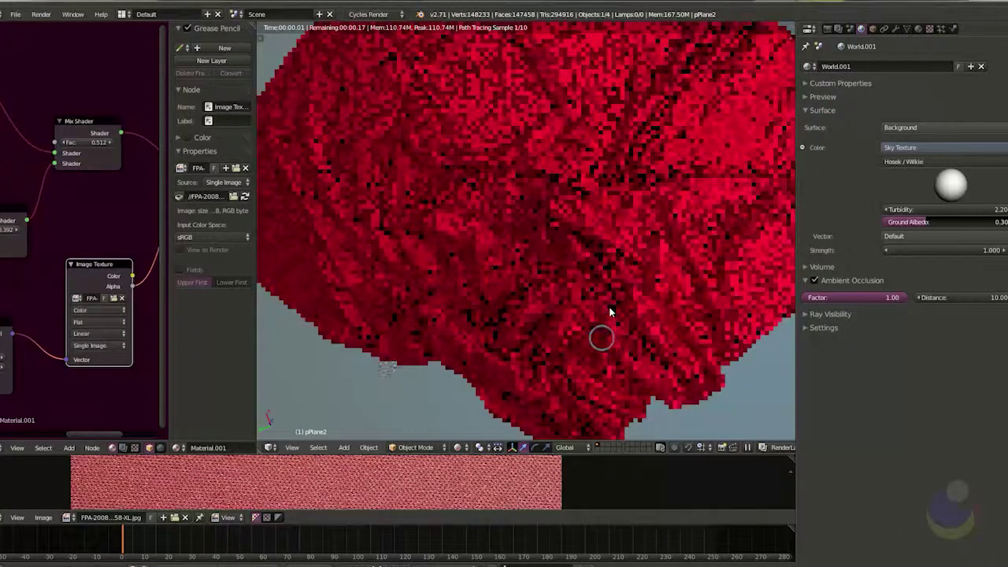
{"action": "middle_click_drag", "start_coordinate": [603, 338], "coordinate": [638, 176]}
{"action": "scroll", "coordinate": [647, 254], "scroll_direction": "down", "scroll_amount": 5}
{"action": "scroll", "coordinate": [661, 307], "scroll_direction": "up", "scroll_amount": 2}
{"action": "middle_click_drag", "start_coordinate": [661, 307], "coordinate": [669, 254]}
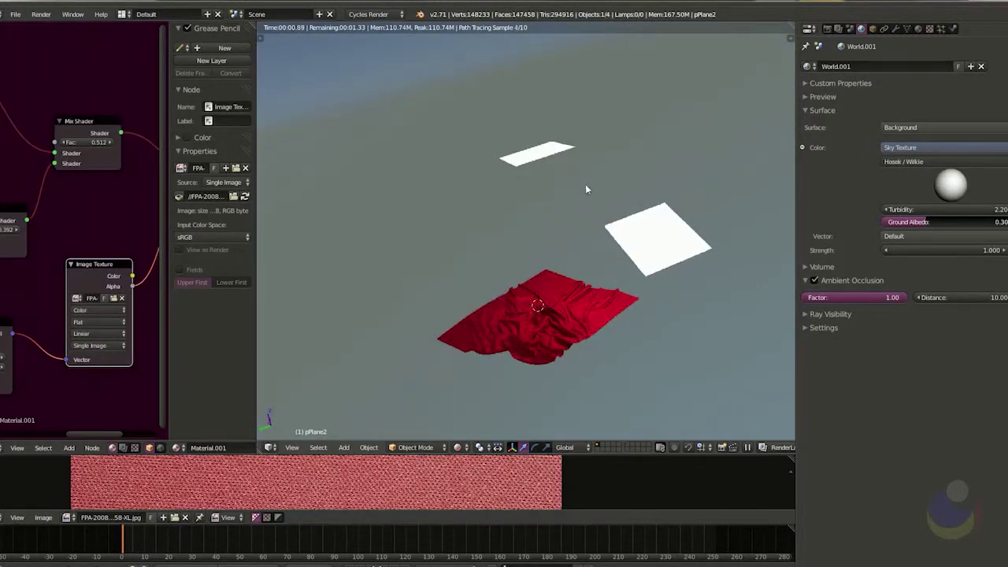
{"action": "scroll", "coordinate": [536, 296], "scroll_direction": "up", "scroll_amount": 2}
{"action": "mouse_move", "coordinate": [536, 296]}
{"action": "middle_mouse_down"}
{"action": "mouse_move", "coordinate": [517, 319]}
{"action": "mouse_move", "coordinate": [550, 309]}
{"action": "middle_mouse_up"}
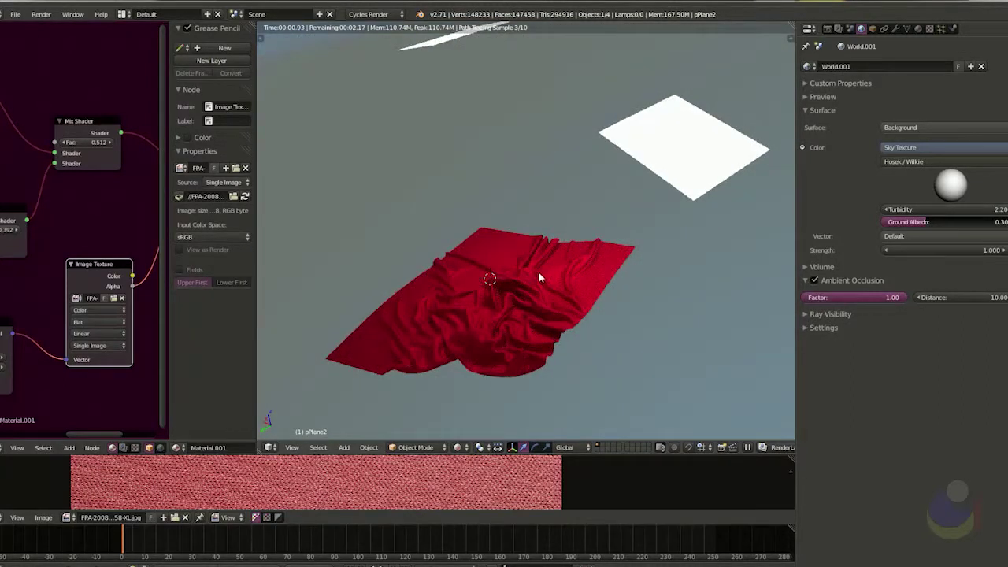
- Select the white light plane and check its Emission material at strength 30
{"action": "left_click", "coordinate": [672, 143]}
{"action": "right_click", "coordinate": [671, 144]}
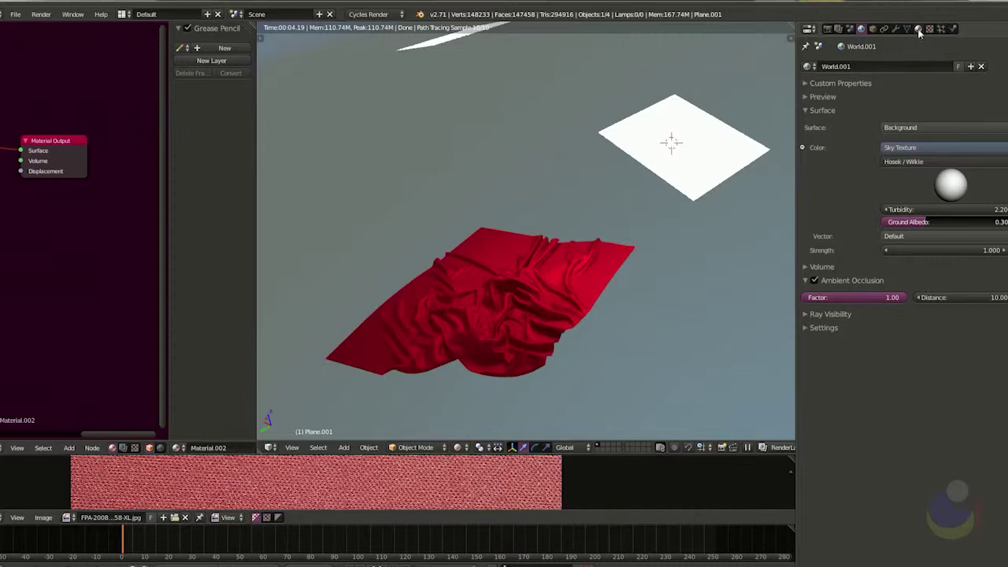
{"action": "left_click", "coordinate": [918, 28]}
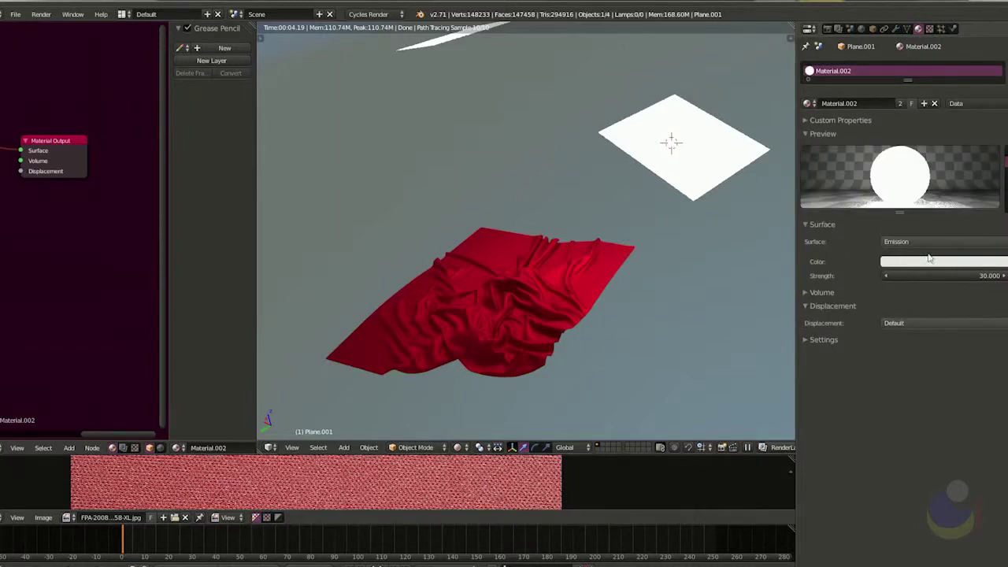
{"action": "left_click", "coordinate": [428, 47]}
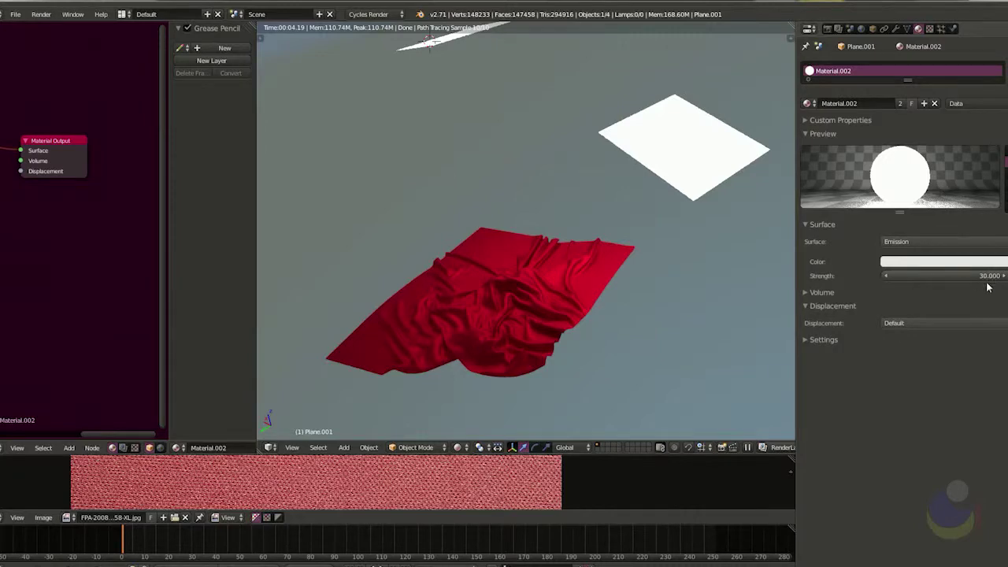
- Orbit around the cloth and light plane, then return to the World settings
{"action": "middle_click_drag", "start_coordinate": [571, 188], "coordinate": [641, 256]}
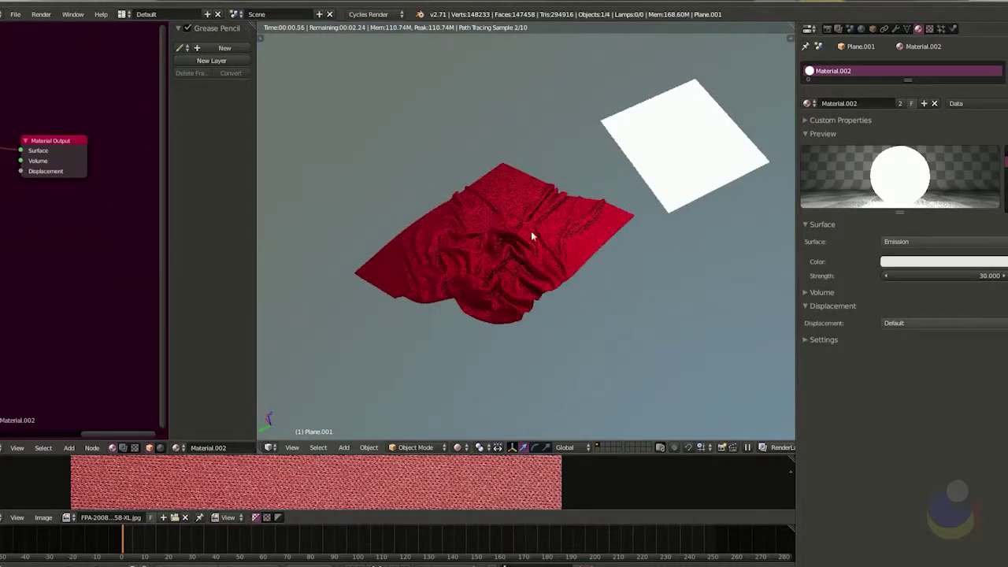
{"action": "scroll", "coordinate": [483, 223], "scroll_direction": "up", "scroll_amount": 2}
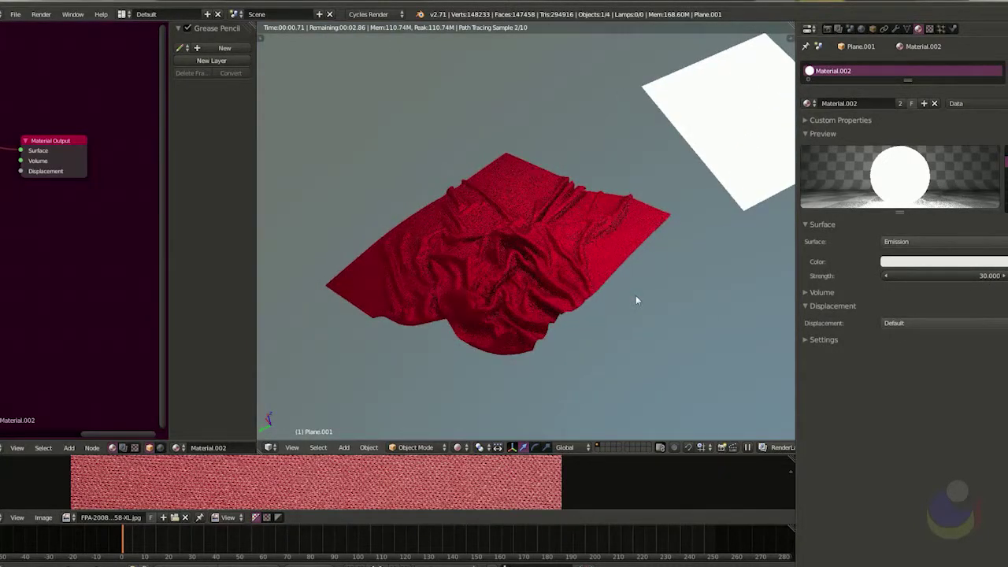
{"action": "left_click", "coordinate": [861, 29]}
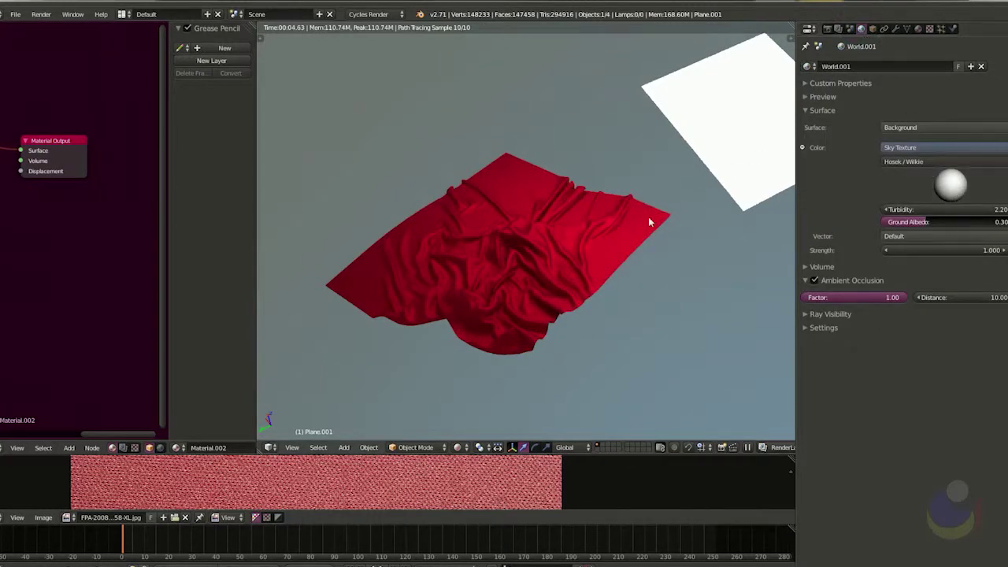
- Toggle World ambient occlusion off and back on, then return to camera view and zoom in
{"action": "left_click", "coordinate": [814, 280]}
{"action": "left_click", "coordinate": [814, 280]}
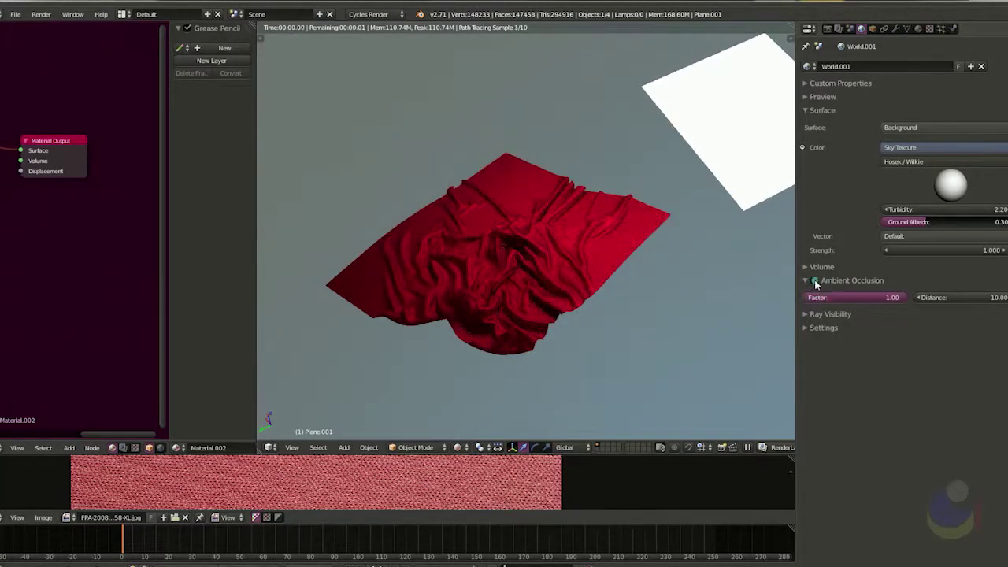
{"action": "middle_click_drag", "start_coordinate": [524, 296], "coordinate": [567, 314]}
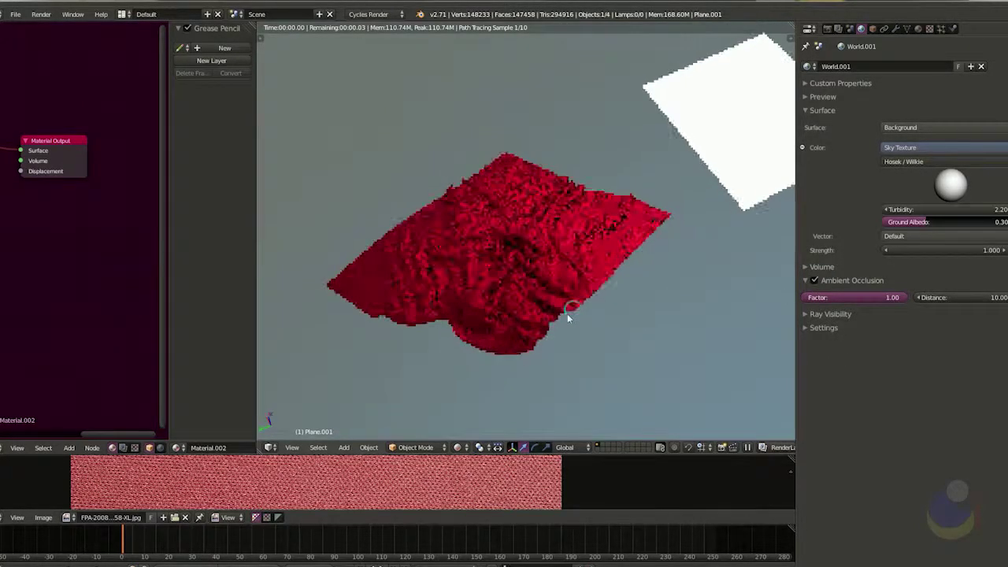
{"action": "key", "text": "KP_0"}
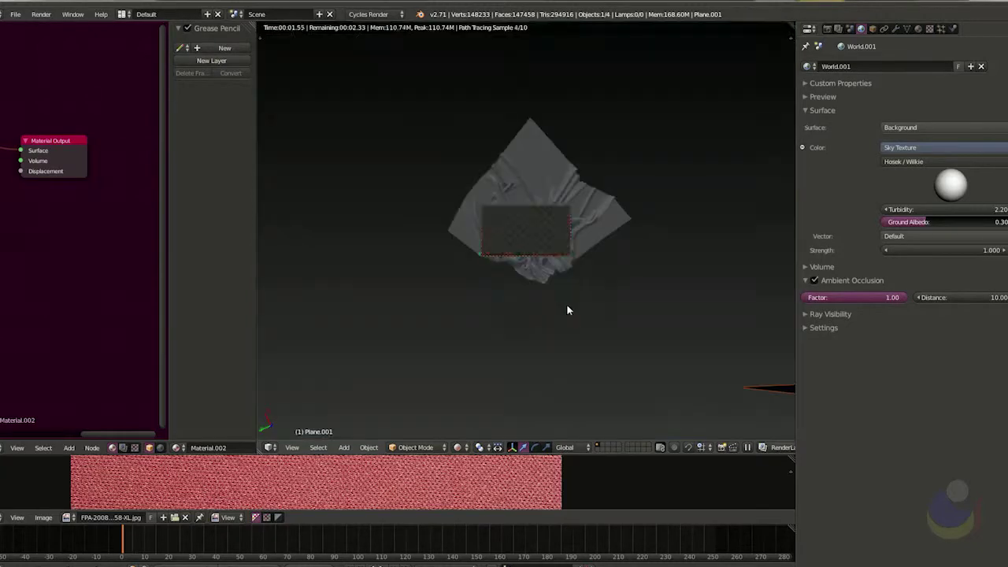
{"action": "scroll", "coordinate": [532, 228], "scroll_direction": "up", "scroll_amount": 5}
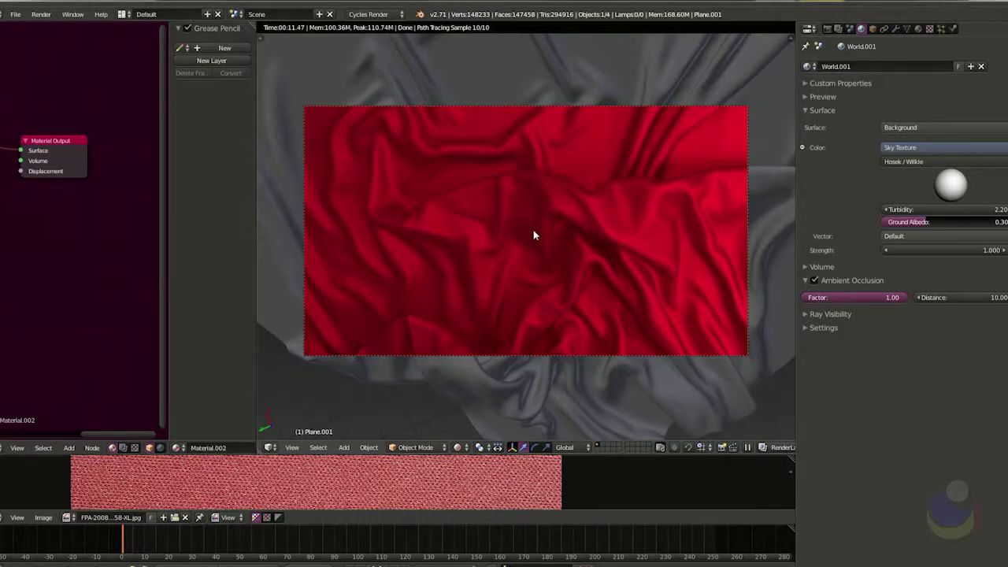
- Clear the render border with Ctrl+Alt+B and zoom out to the full camera frame
{"action": "key", "text": "ctrl+alt+b"}
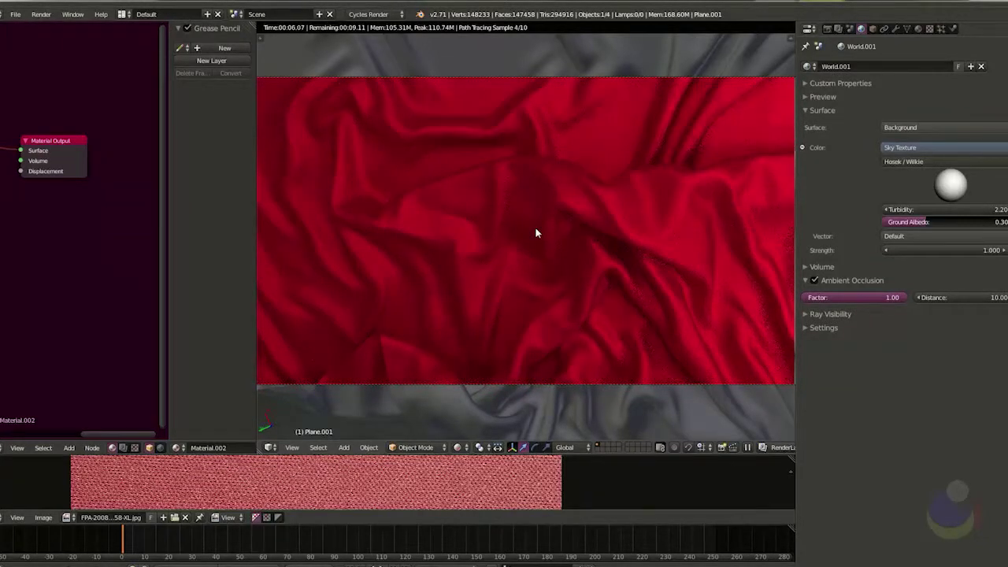
{"action": "scroll", "coordinate": [535, 233], "scroll_direction": "down", "scroll_amount": 2}
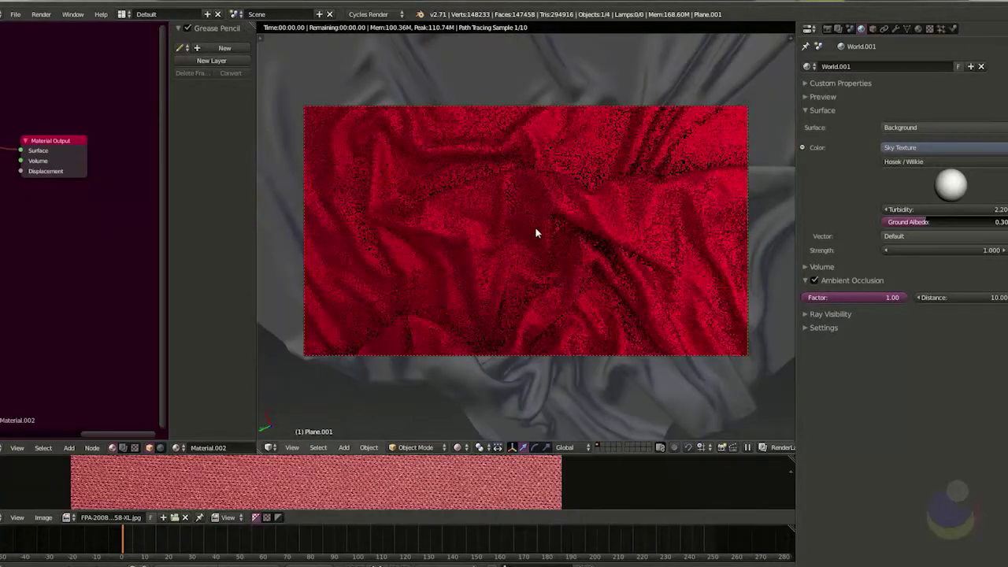